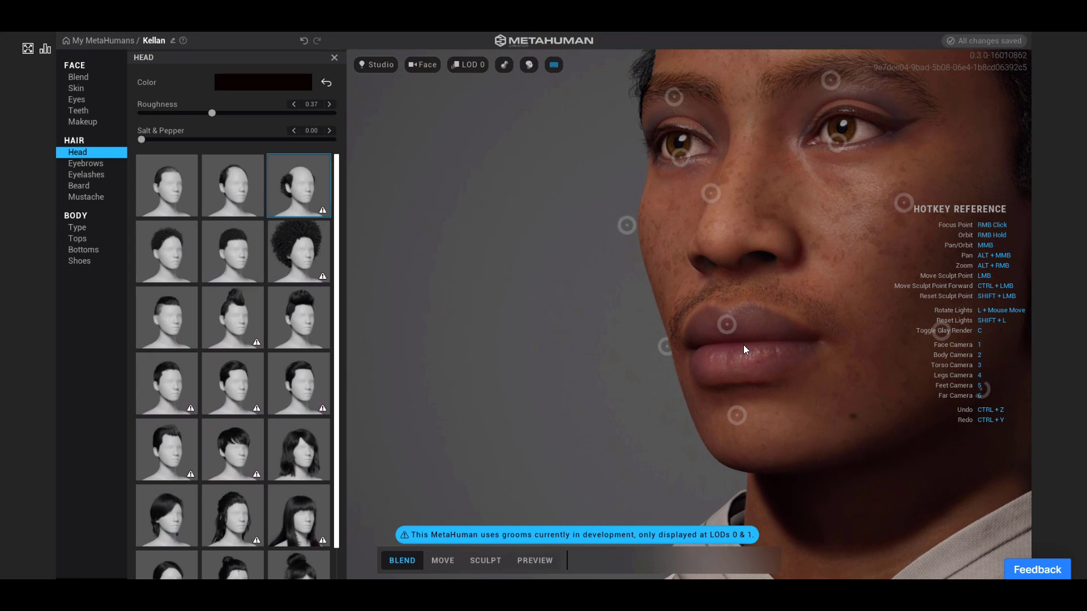
- Try the short curly hairstyle and the first short hairstyle on Kellan's head
{"action": "left_click", "coordinate": [167, 251]}
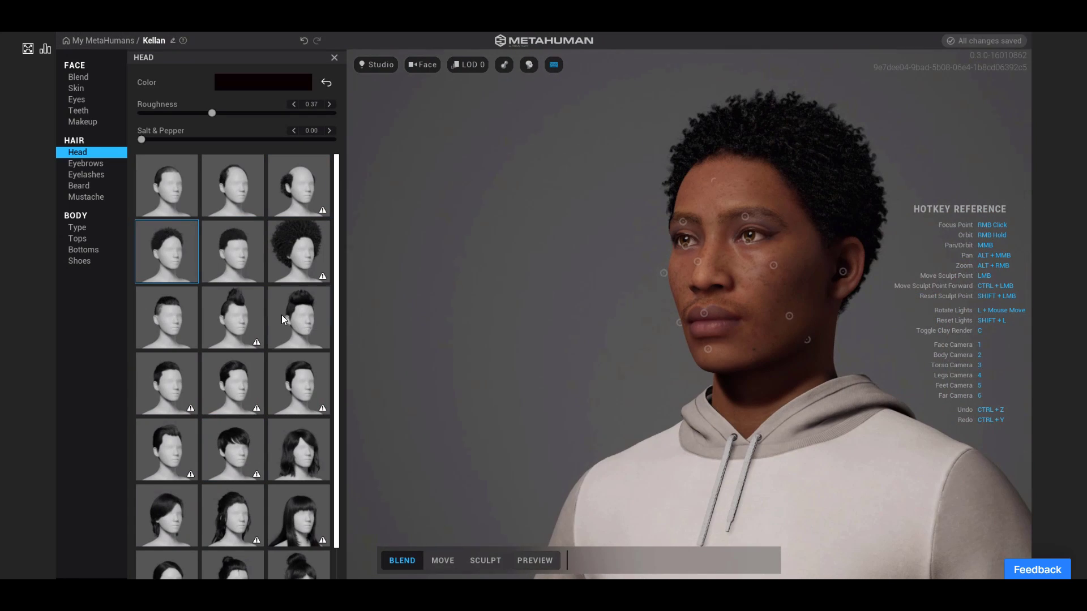
{"action": "left_click", "coordinate": [167, 186]}
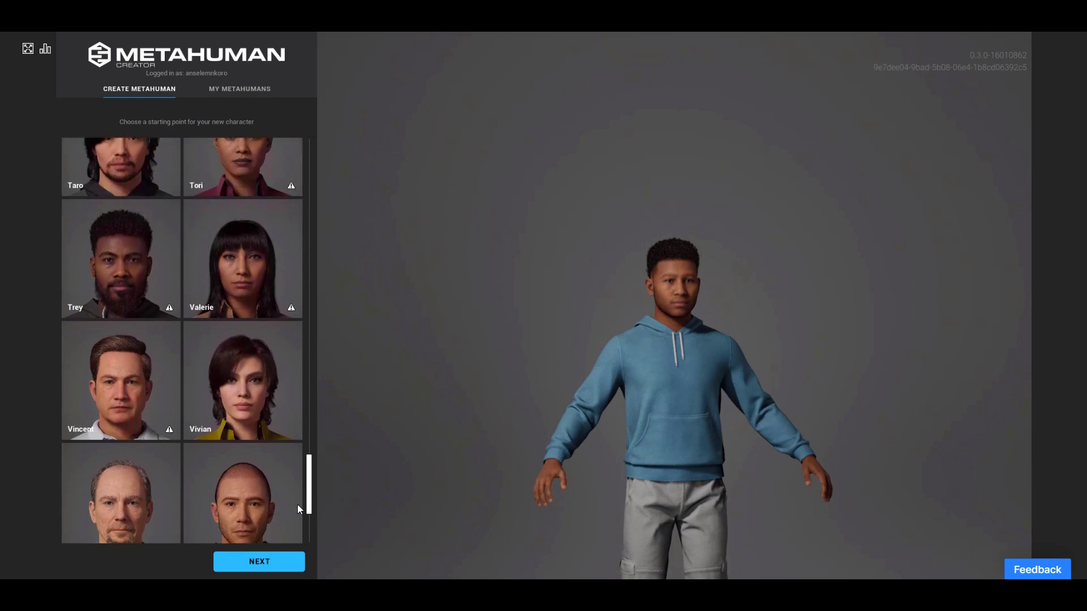
- Browse the starting characters for a new MetaHuman and select the Kellan preset
{"action": "scroll", "coordinate": [297, 504], "scroll_direction": "down", "scroll_amount": 4}
{"action": "scroll", "coordinate": [294, 523], "scroll_direction": "up", "scroll_amount": 2}
{"action": "left_click_drag", "start_coordinate": [297, 502], "coordinate": [304, 298]}
{"action": "left_click", "coordinate": [142, 447]}
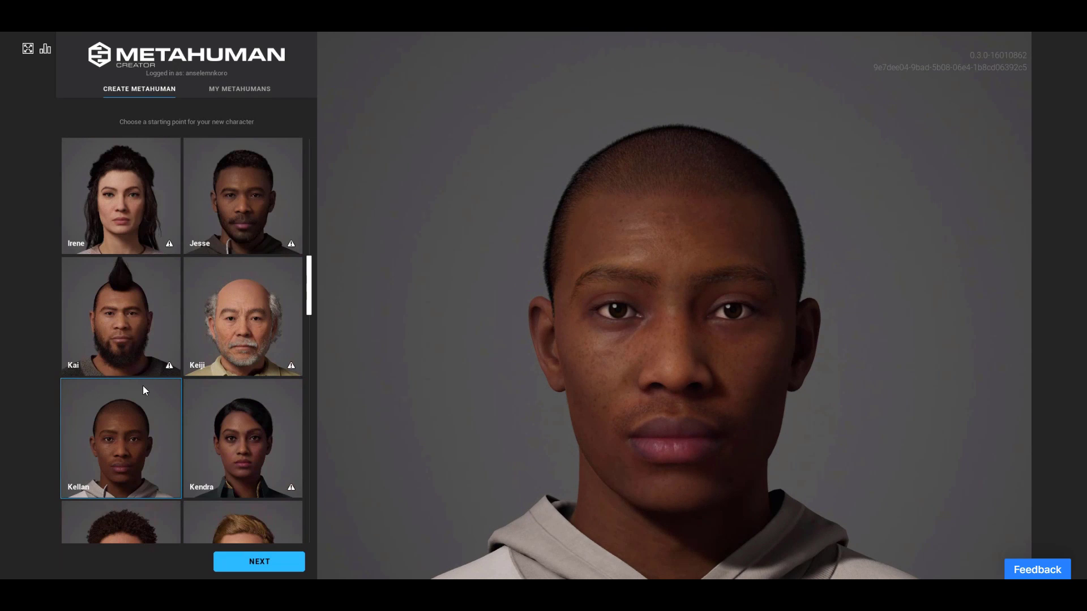
{"action": "scroll", "coordinate": [148, 381], "scroll_direction": "up", "scroll_amount": 5}
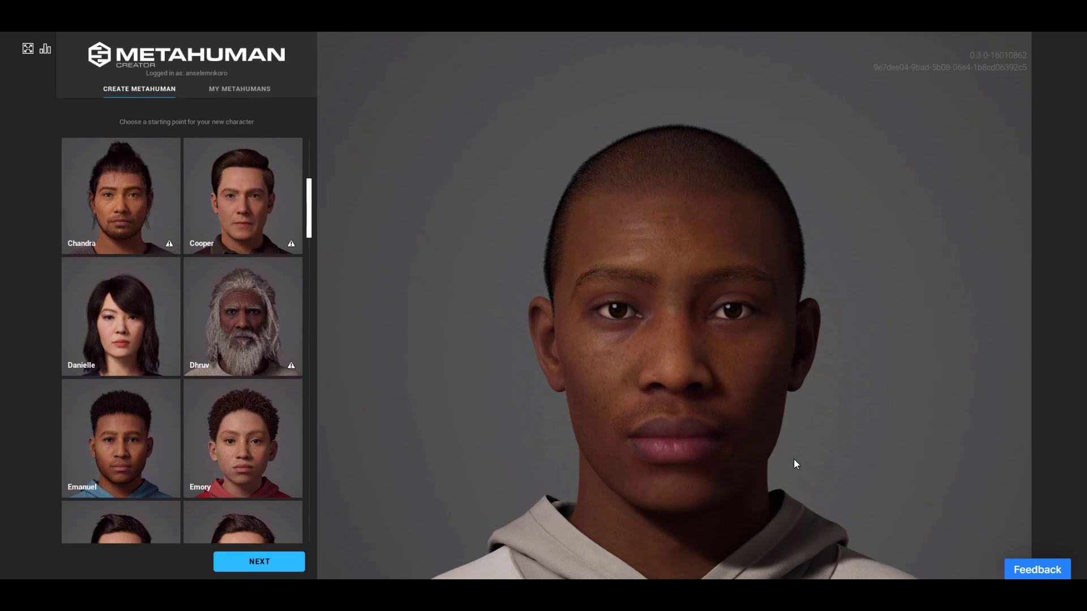
{"action": "left_click_drag", "start_coordinate": [794, 460], "coordinate": [853, 478]}
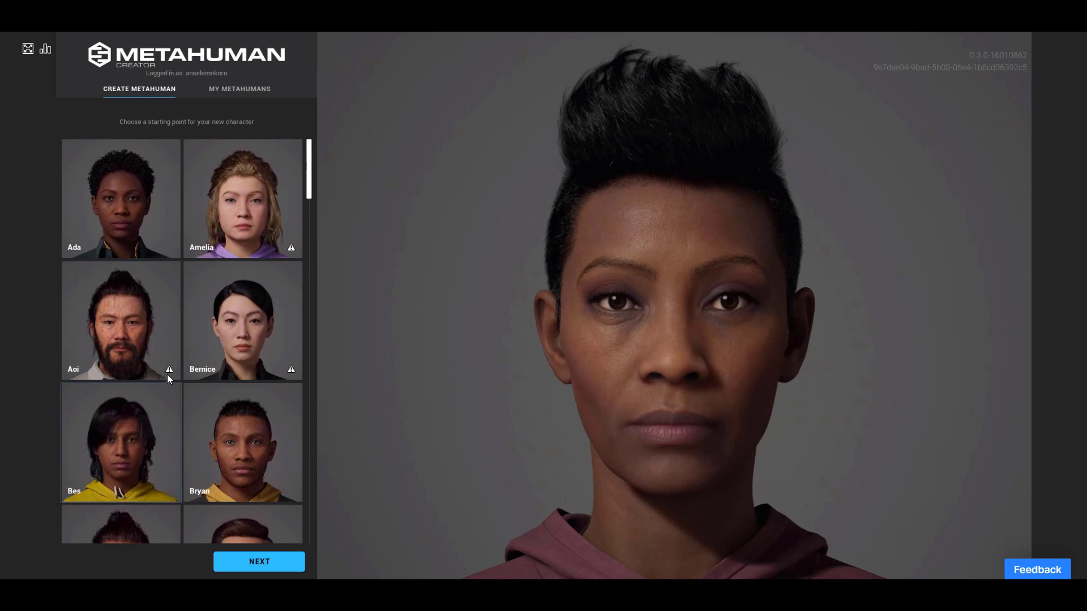
- Select the Cooper preset as the starting point for the new character
{"action": "mouse_move", "coordinate": [168, 375]}
{"action": "scroll", "coordinate": [166, 374], "scroll_direction": "down", "scroll_amount": 2}
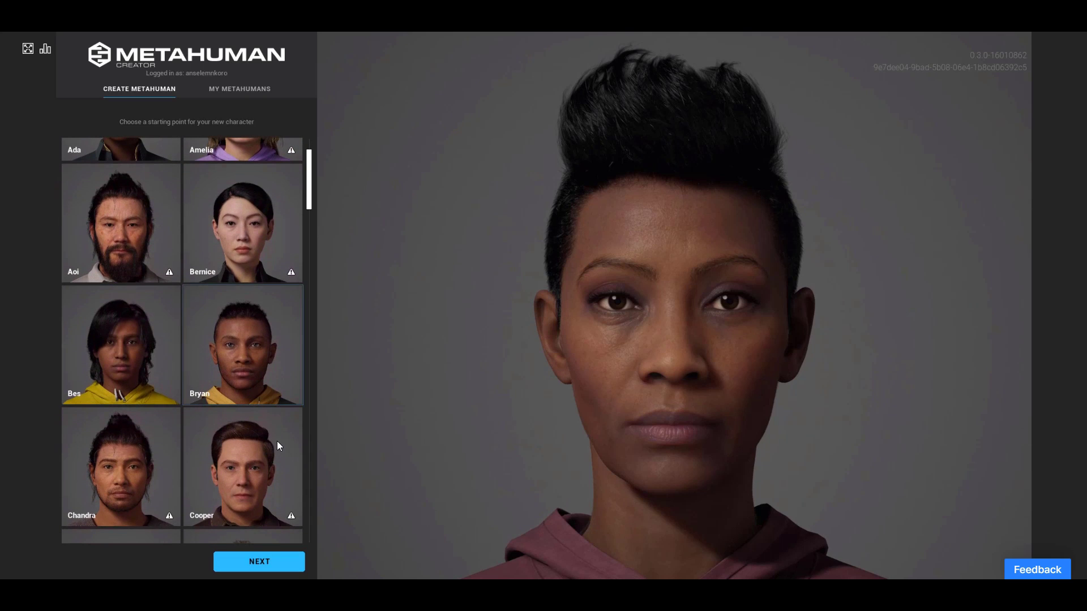
{"action": "scroll", "coordinate": [276, 446], "scroll_direction": "down", "scroll_amount": 3}
{"action": "left_click", "coordinate": [290, 371]}
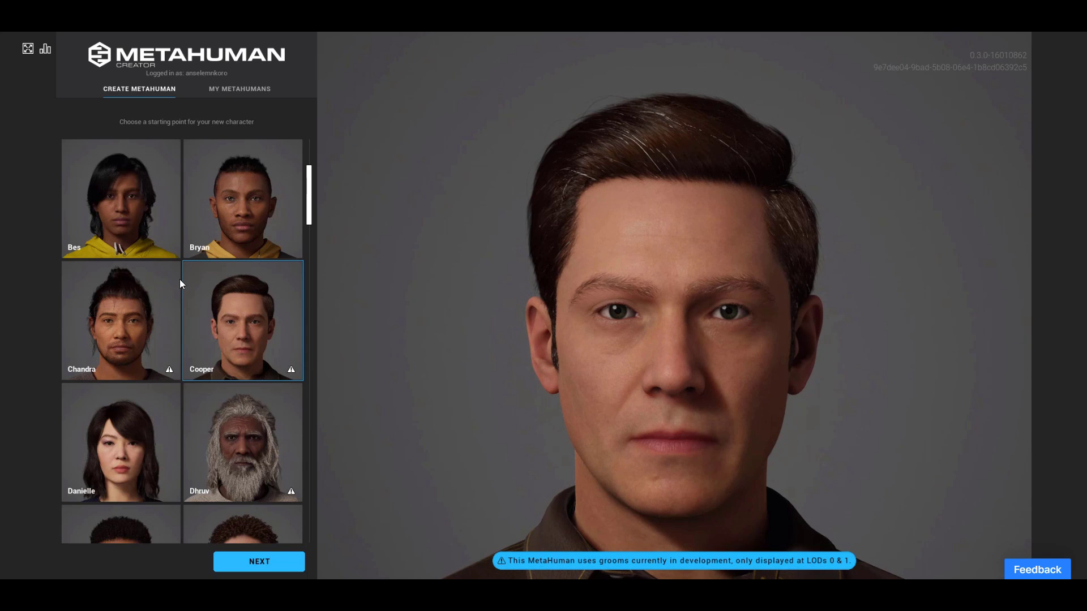
- Look through the remaining starting presets, and review the MetaHuman Presets library in Quixel Bridge in an enlarged window
{"action": "scroll", "coordinate": [199, 308], "scroll_direction": "down", "scroll_amount": 15}
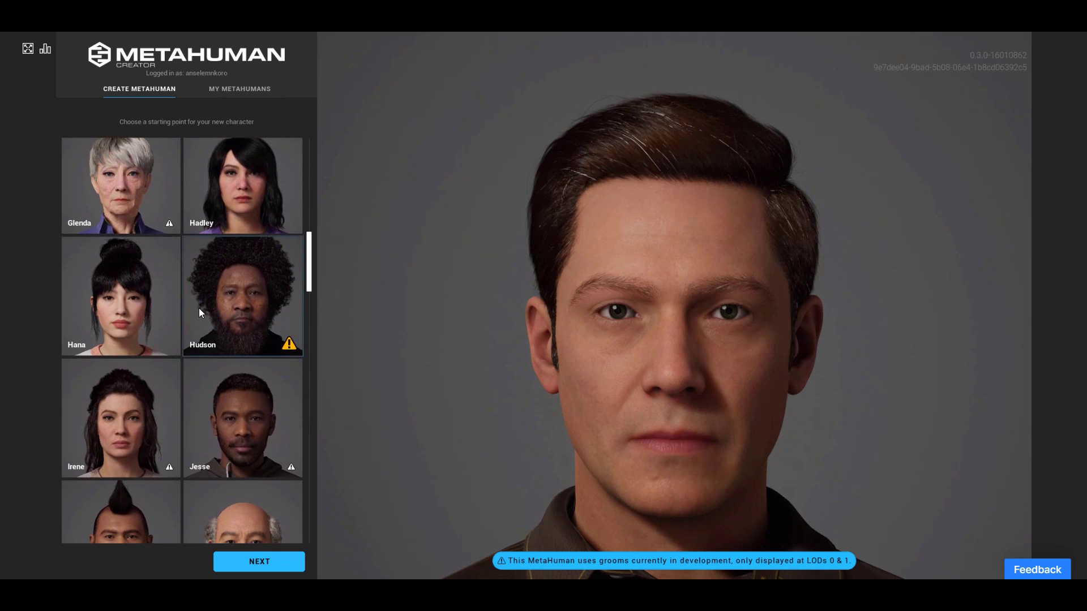
{"action": "scroll", "coordinate": [198, 308], "scroll_direction": "down", "scroll_amount": 1}
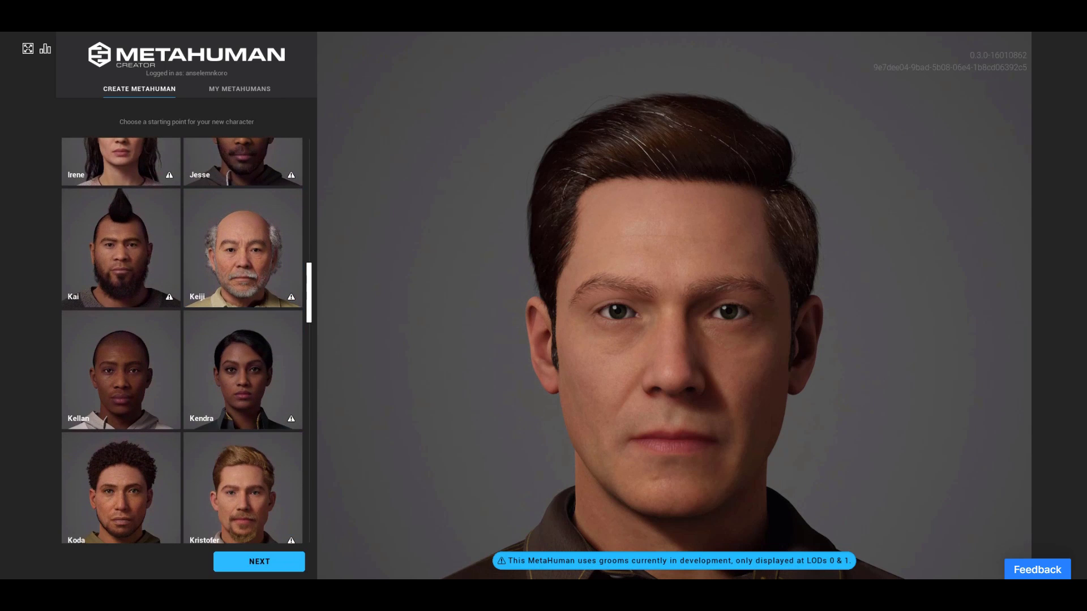
{"action": "scroll", "coordinate": [215, 321], "scroll_direction": "down", "scroll_amount": 20}
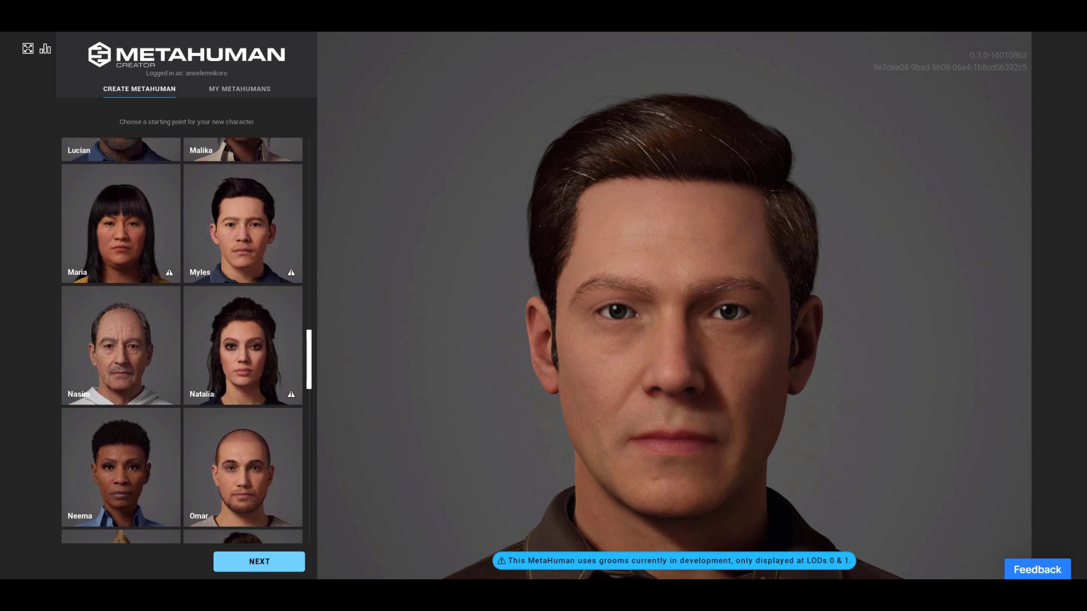
{"action": "left_click_drag", "start_coordinate": [504, 576], "coordinate": [429, 83]}
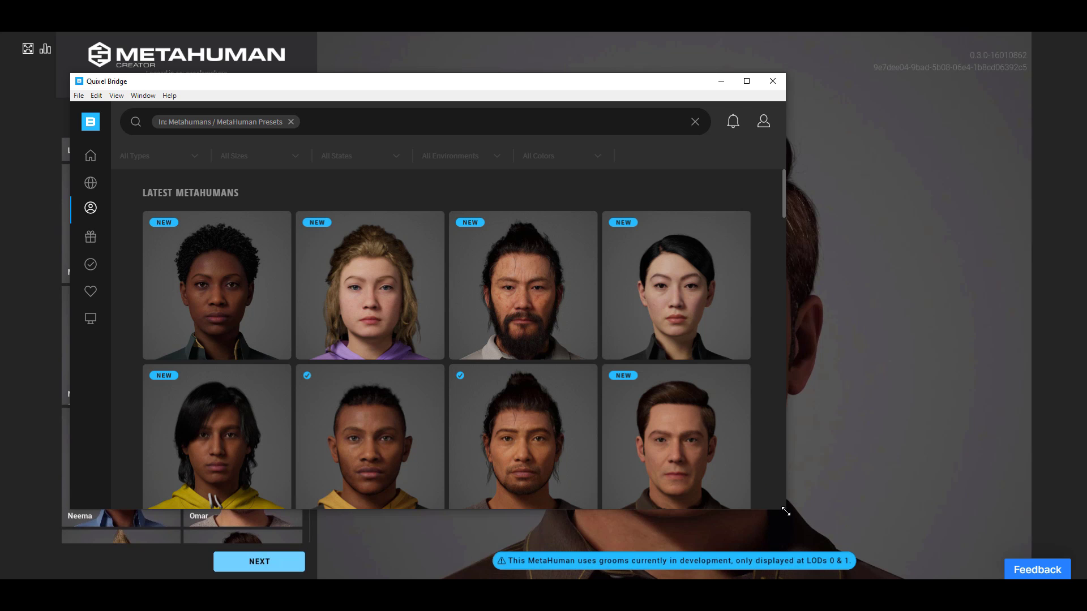
{"action": "left_click_drag", "start_coordinate": [785, 511], "coordinate": [983, 531]}
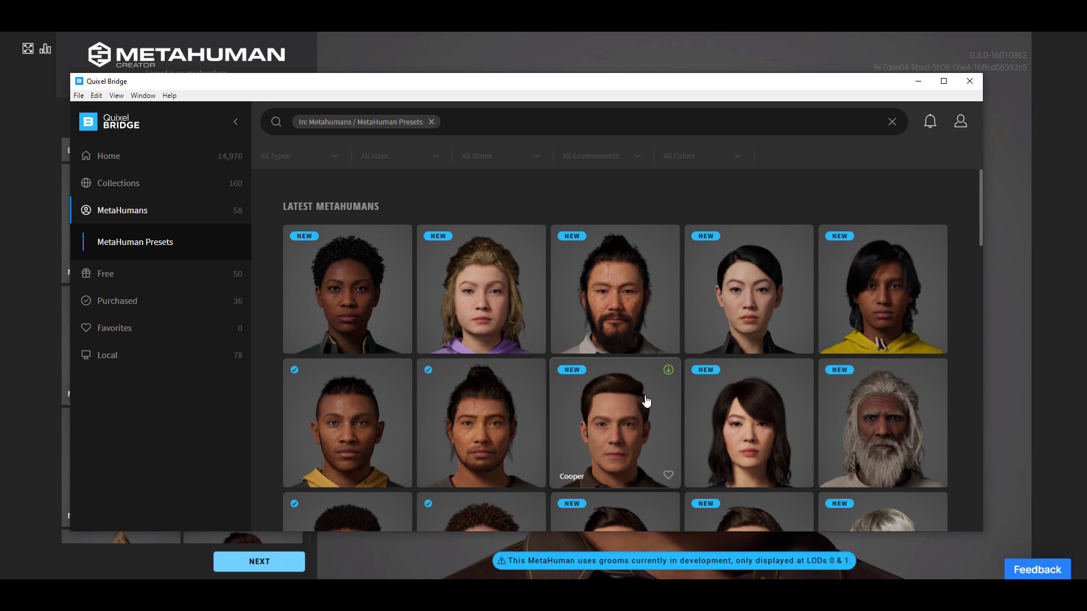
{"action": "scroll", "coordinate": [623, 352], "scroll_direction": "down", "scroll_amount": 8}
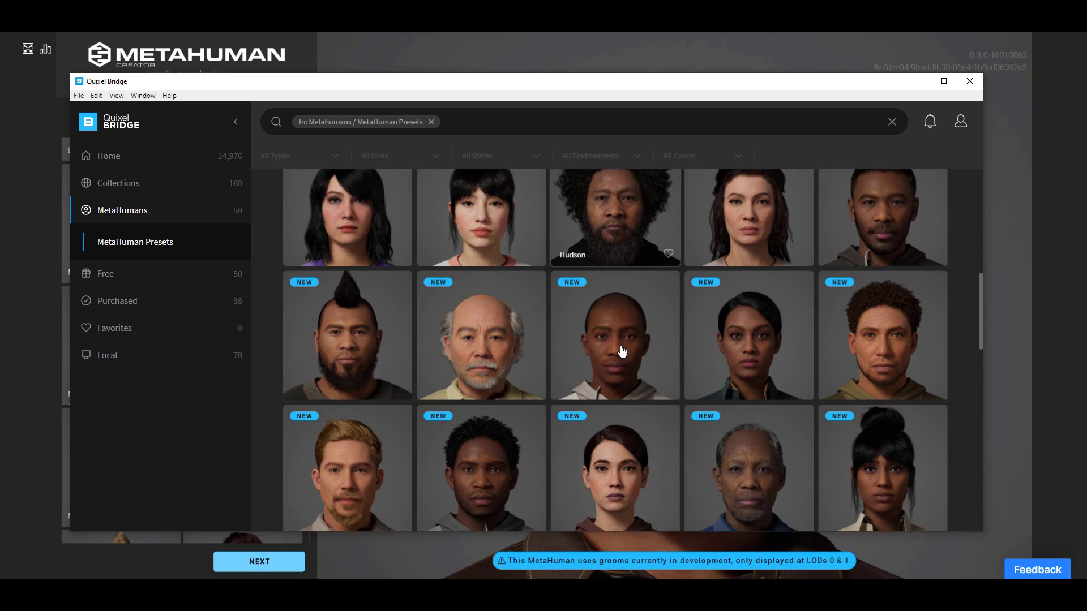
{"action": "scroll", "coordinate": [616, 326], "scroll_direction": "down", "scroll_amount": 5}
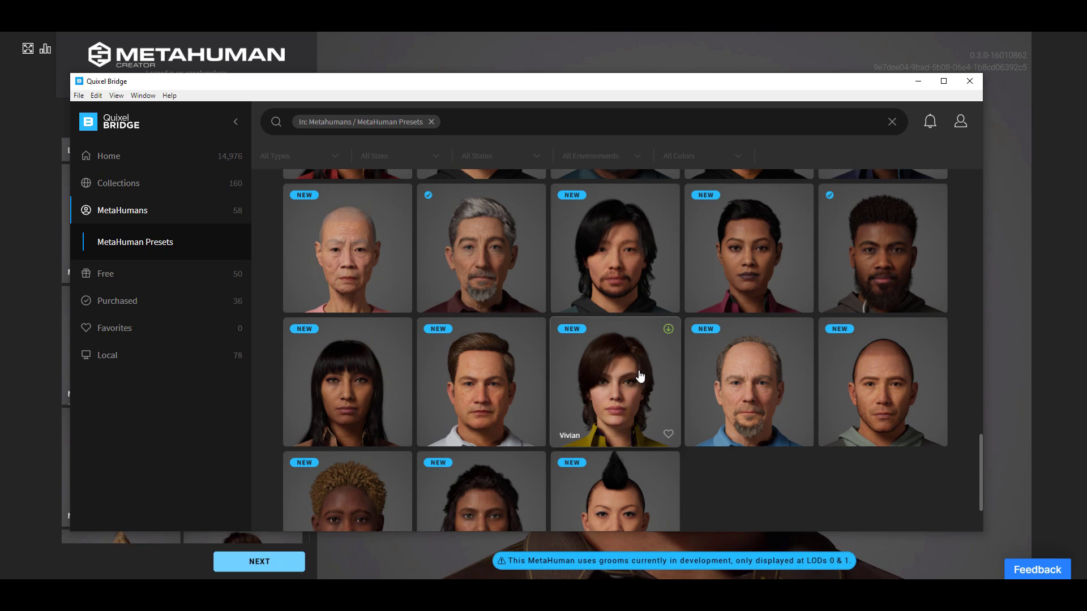
{"action": "scroll", "coordinate": [640, 394], "scroll_direction": "down", "scroll_amount": 2}
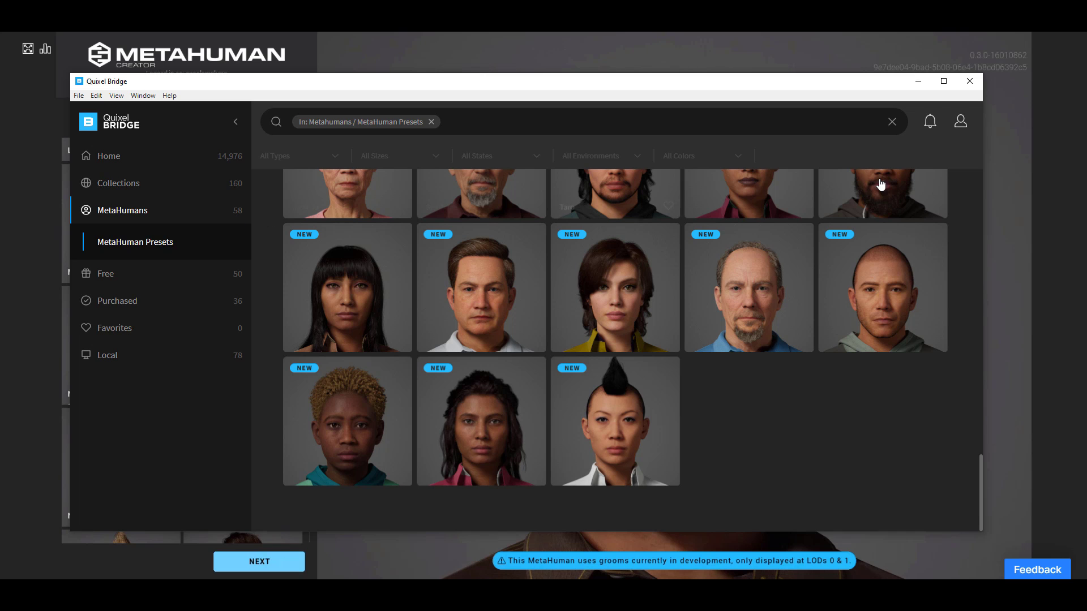
{"action": "left_click", "coordinate": [919, 83]}
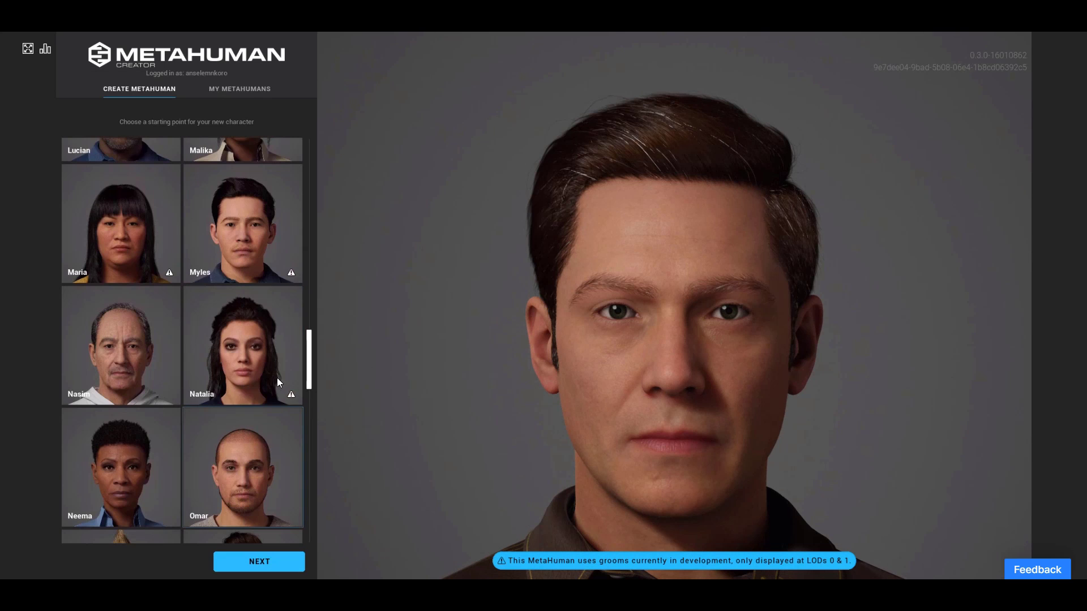
- Review the full range of starting characters and create a new MetaHuman from the selected Cooper preset
{"action": "left_click_drag", "start_coordinate": [308, 397], "coordinate": [312, 554]}
{"action": "left_click_drag", "start_coordinate": [316, 447], "coordinate": [309, 140]}
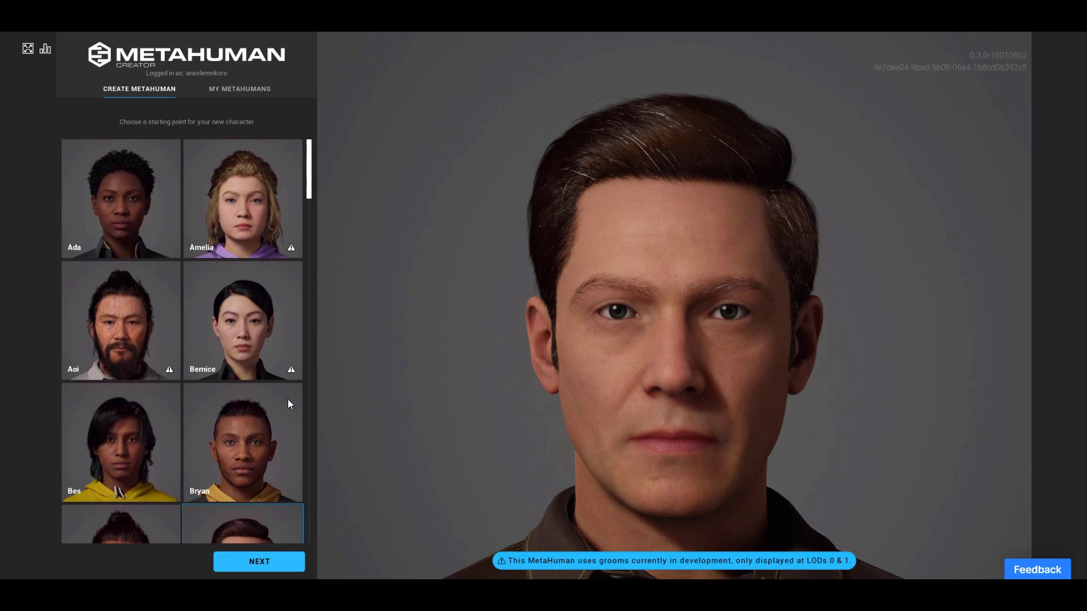
{"action": "scroll", "coordinate": [240, 351], "scroll_direction": "down", "scroll_amount": 12}
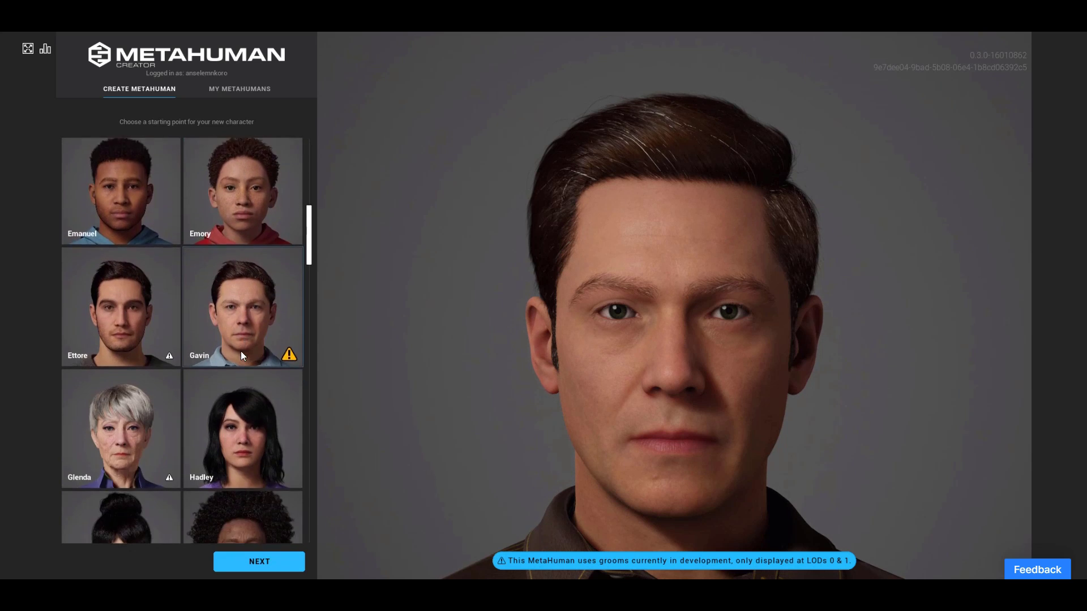
{"action": "scroll", "coordinate": [241, 355], "scroll_direction": "down", "scroll_amount": 4}
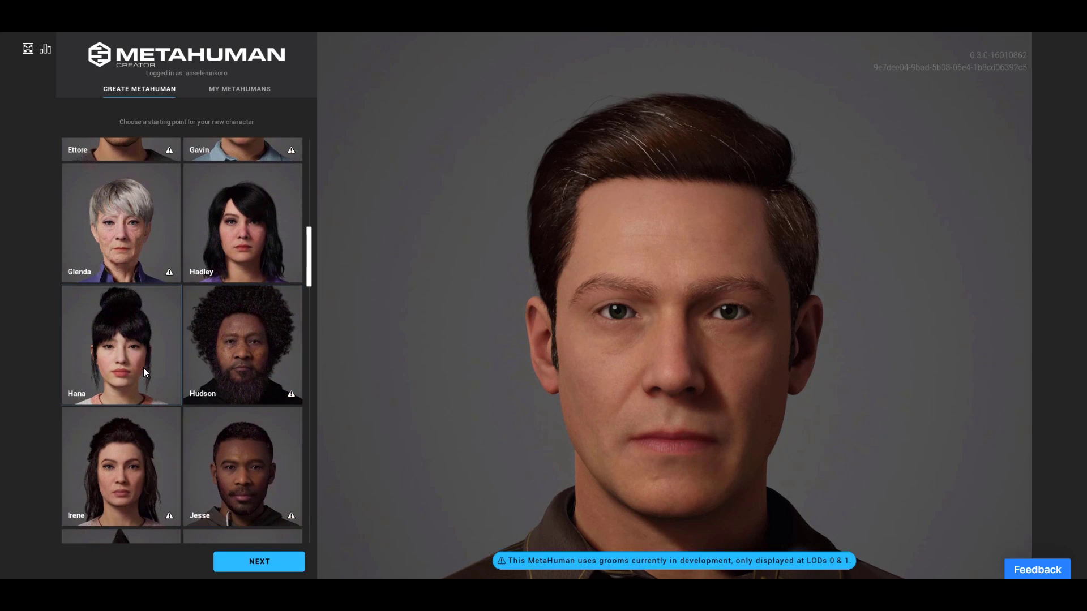
{"action": "scroll", "coordinate": [244, 422], "scroll_direction": "down", "scroll_amount": 5}
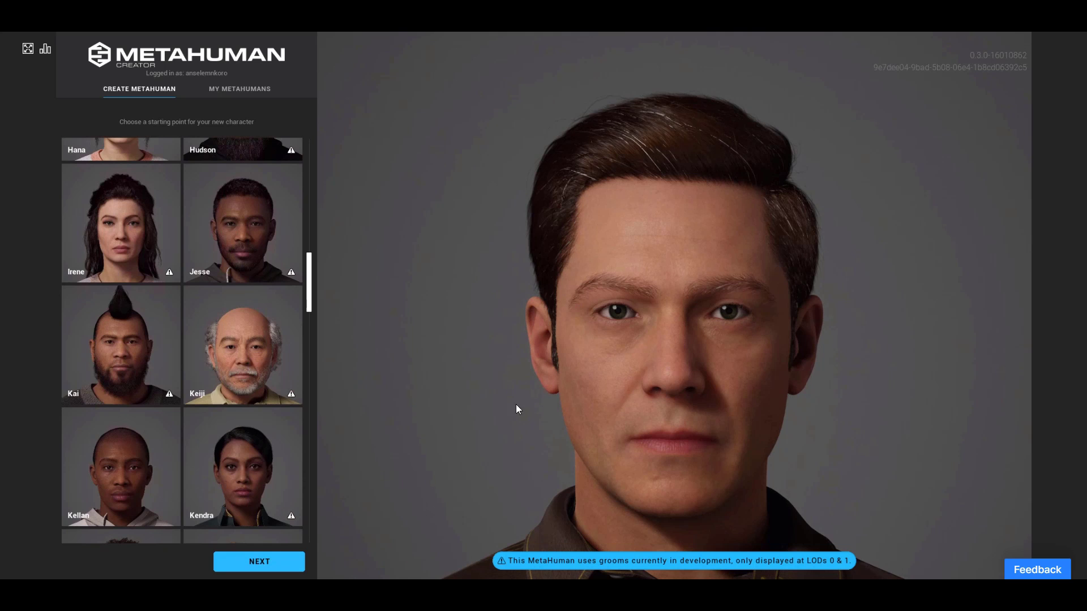
{"action": "left_click", "coordinate": [273, 563]}
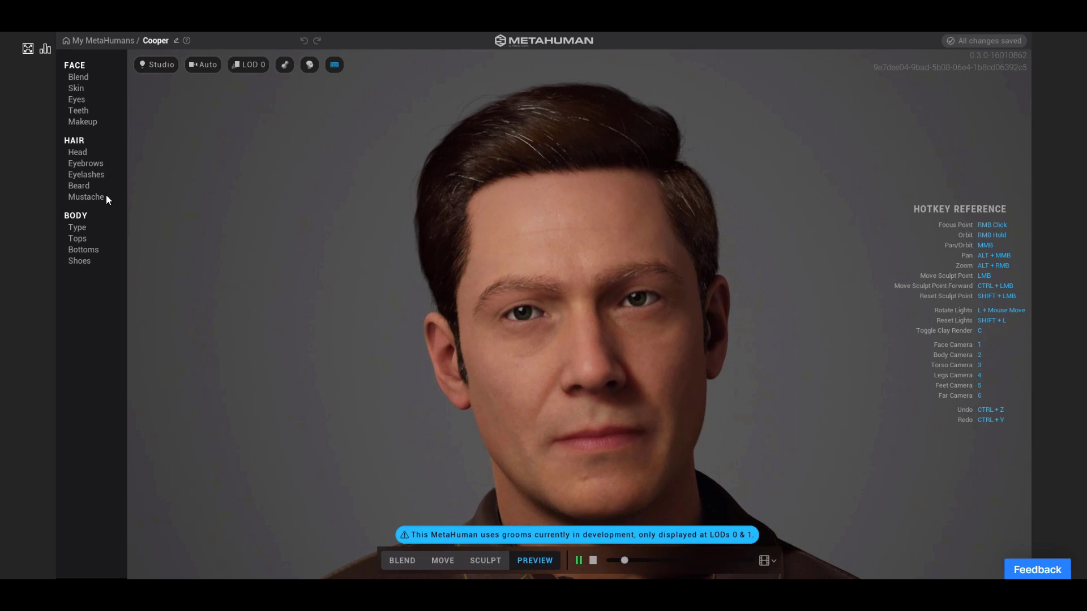
- Check the streaming connection statistics and hide them again
{"action": "left_click", "coordinate": [45, 50]}
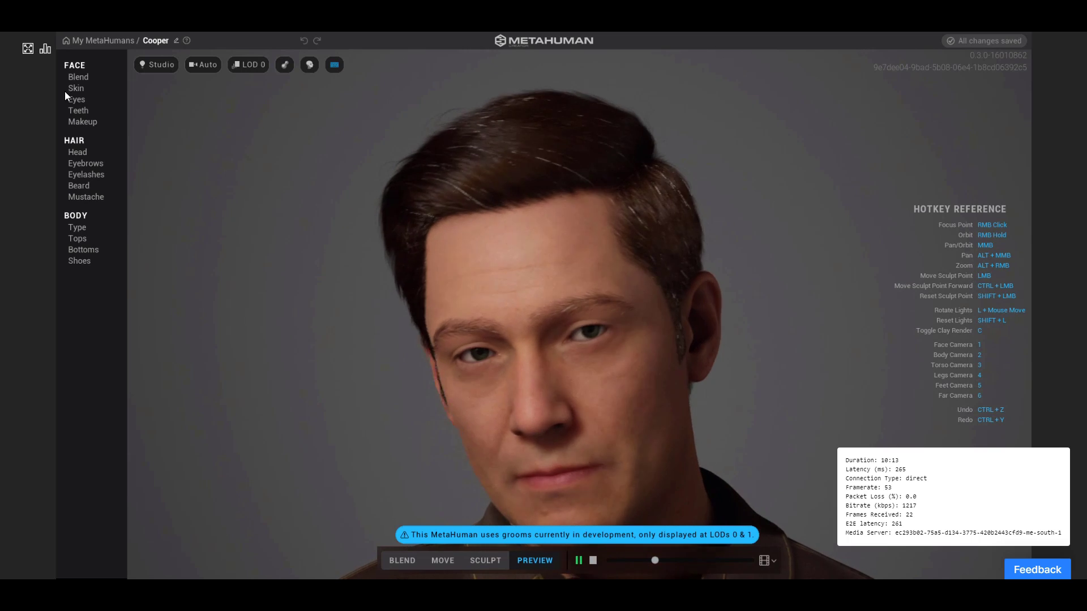
{"action": "left_click", "coordinate": [45, 51]}
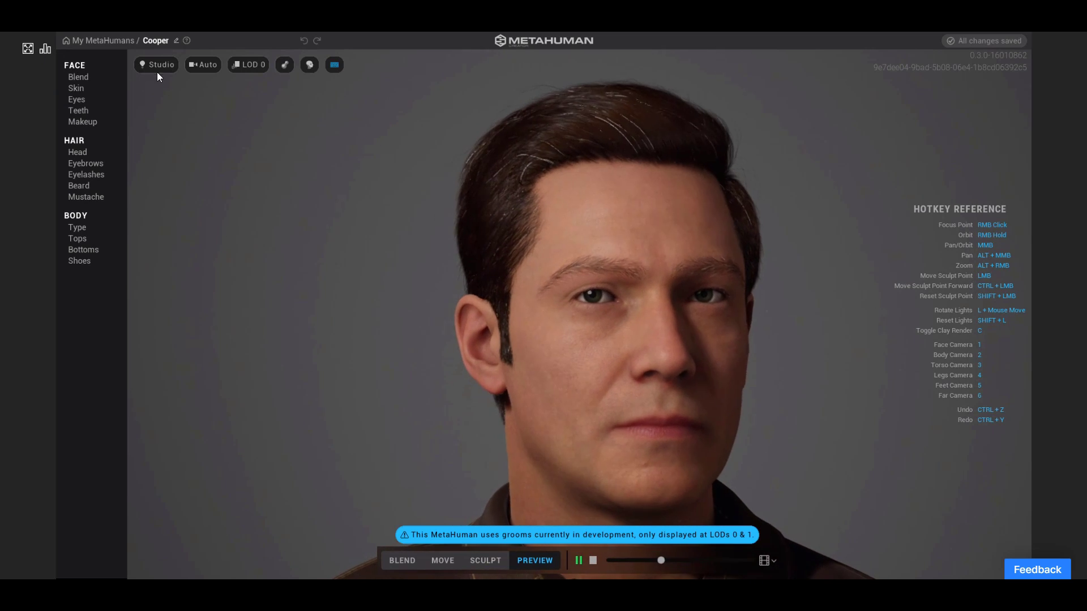
- Preview the Cooper character in the Indoor and Outdoor lighting environments, examining the face up close
{"action": "left_click", "coordinate": [159, 68]}
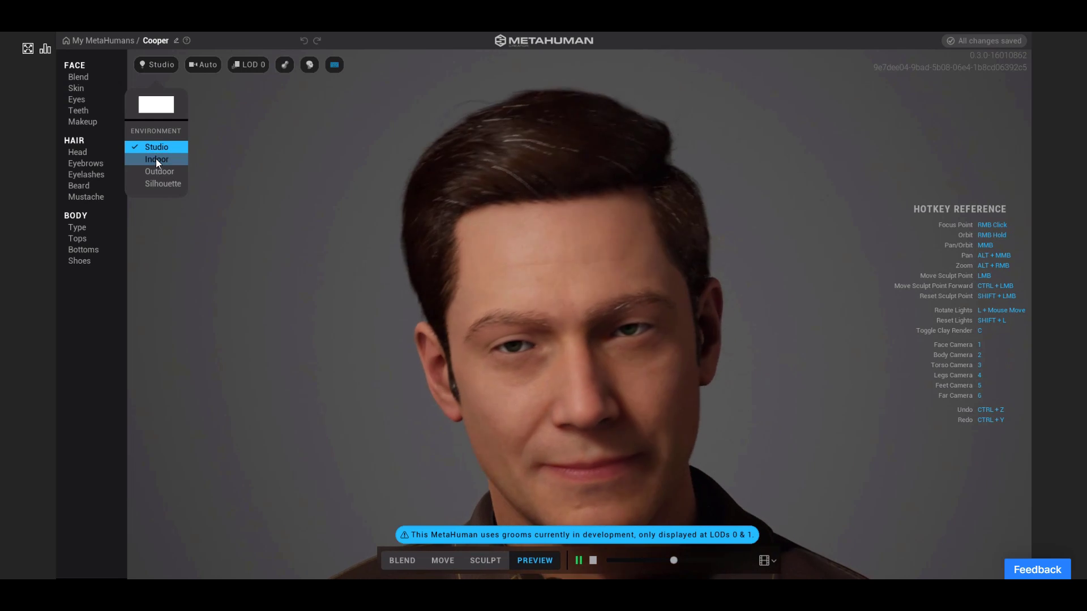
{"action": "left_click", "coordinate": [155, 158]}
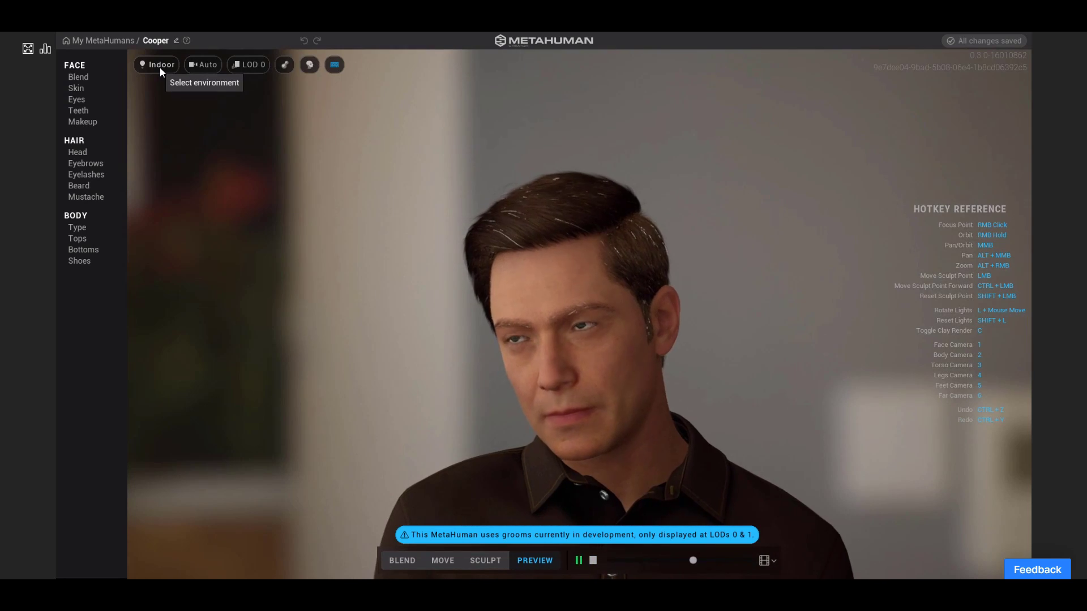
{"action": "left_click", "coordinate": [160, 66]}
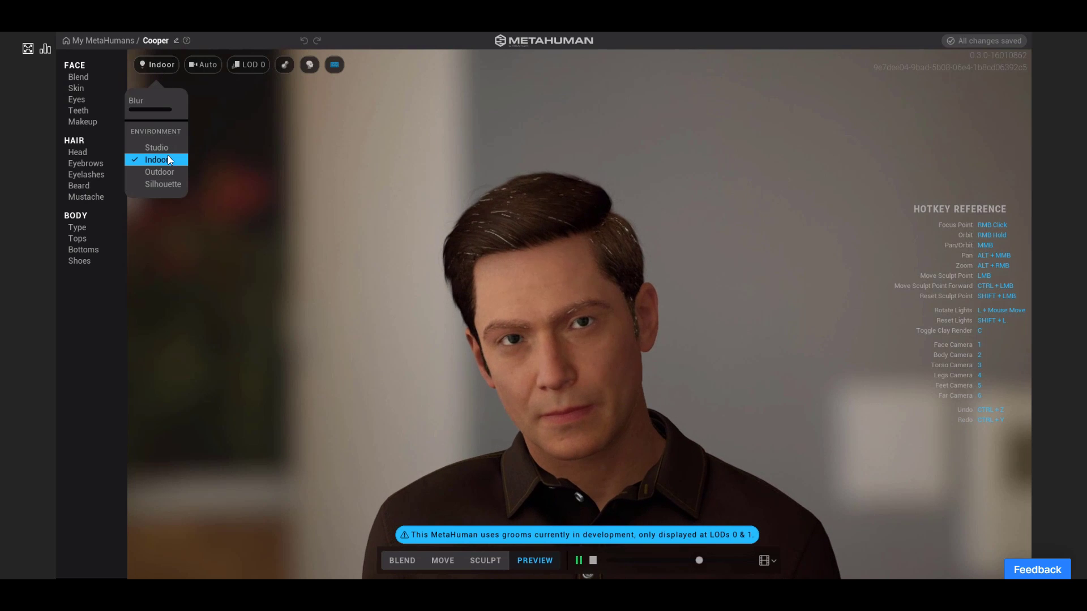
{"action": "left_click", "coordinate": [164, 174]}
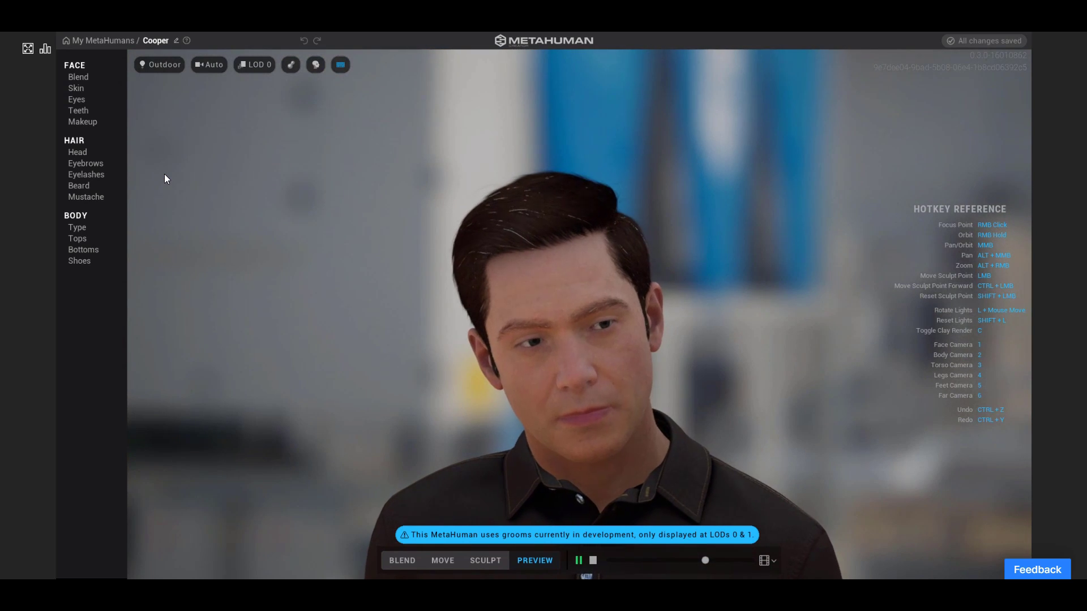
{"action": "scroll", "coordinate": [710, 468], "scroll_direction": "up", "scroll_amount": 5}
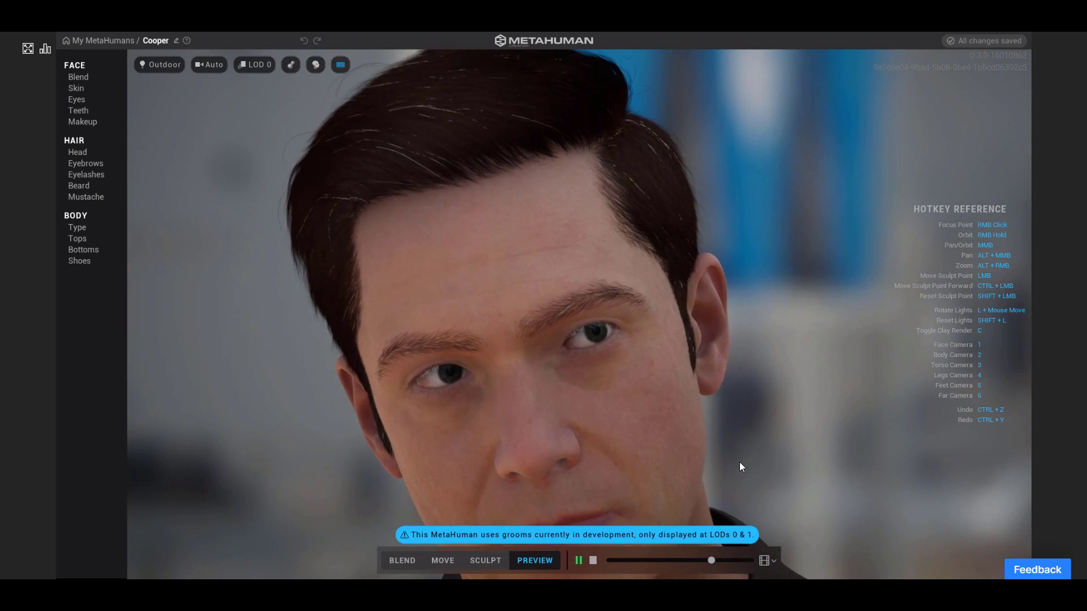
{"action": "scroll", "coordinate": [738, 461], "scroll_direction": "down", "scroll_amount": 2}
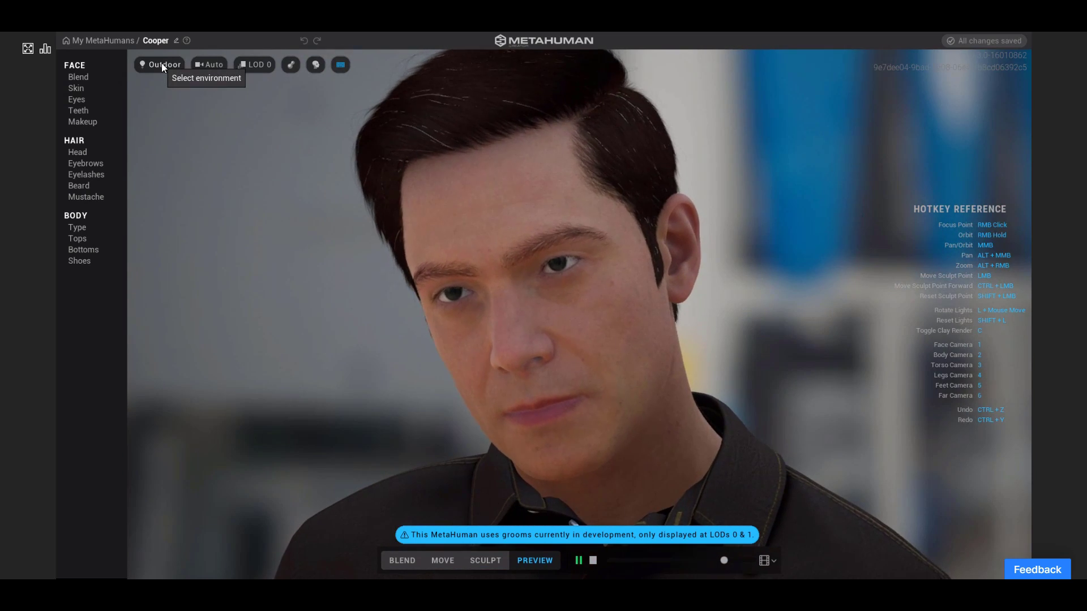
- Preview the character in the Silhouette environment and return the lighting to Studio
{"action": "left_click", "coordinate": [162, 63]}
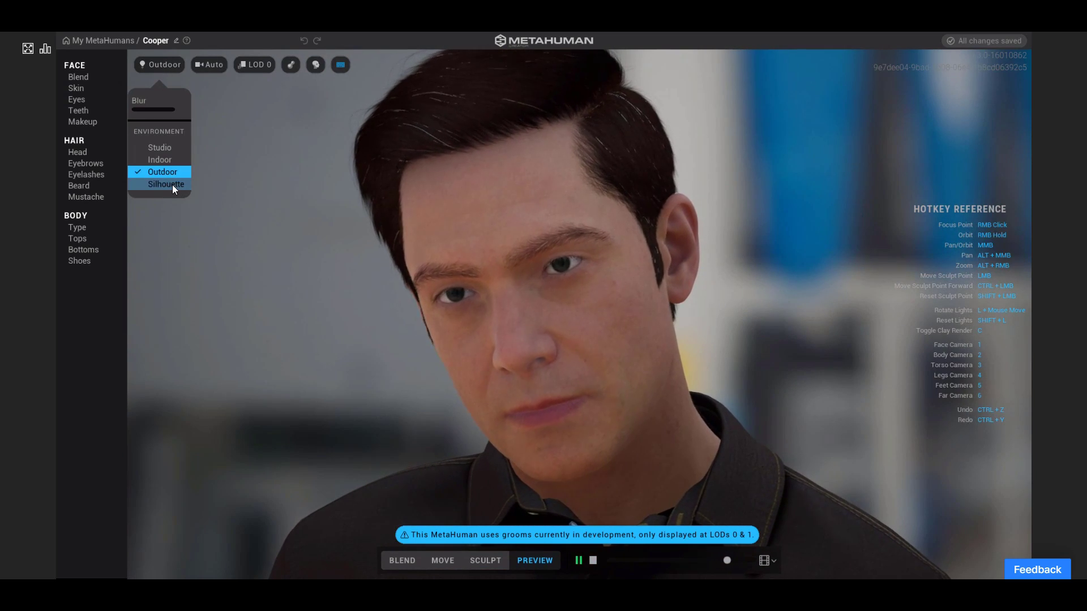
{"action": "left_click", "coordinate": [172, 184]}
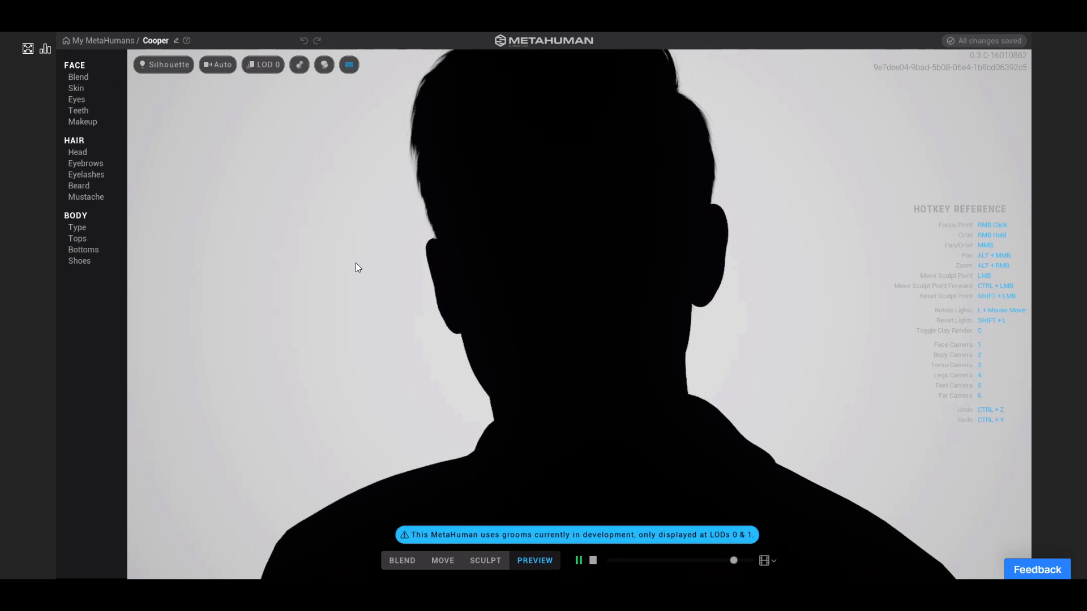
{"action": "left_click", "coordinate": [164, 63]}
{"action": "left_click", "coordinate": [174, 79]}
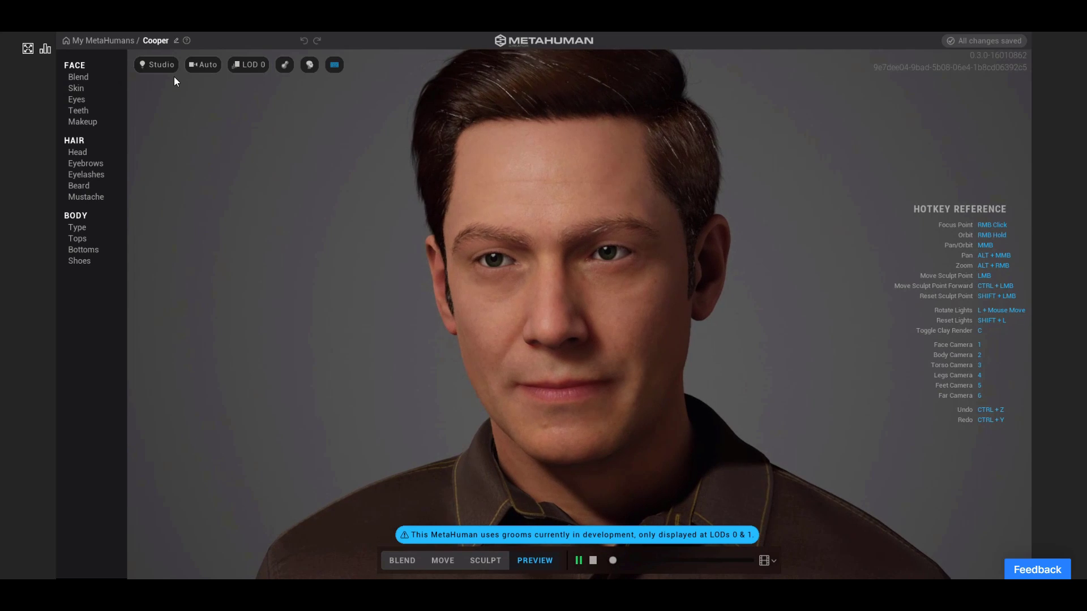
- Review the camera switching options and set the viewport camera to Face
{"action": "left_click", "coordinate": [202, 67]}
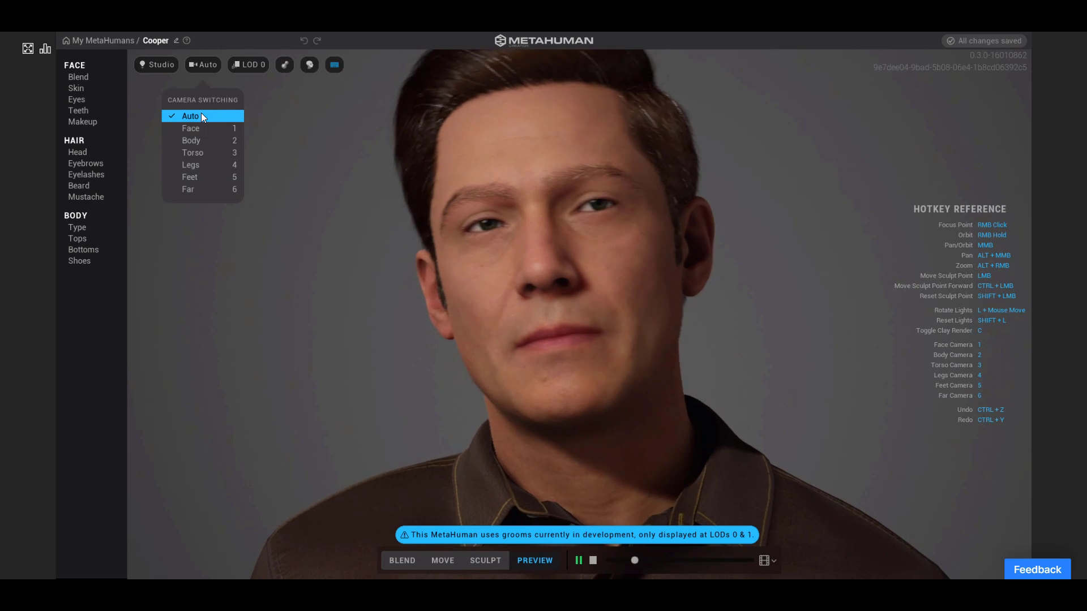
{"action": "left_click", "coordinate": [292, 175]}
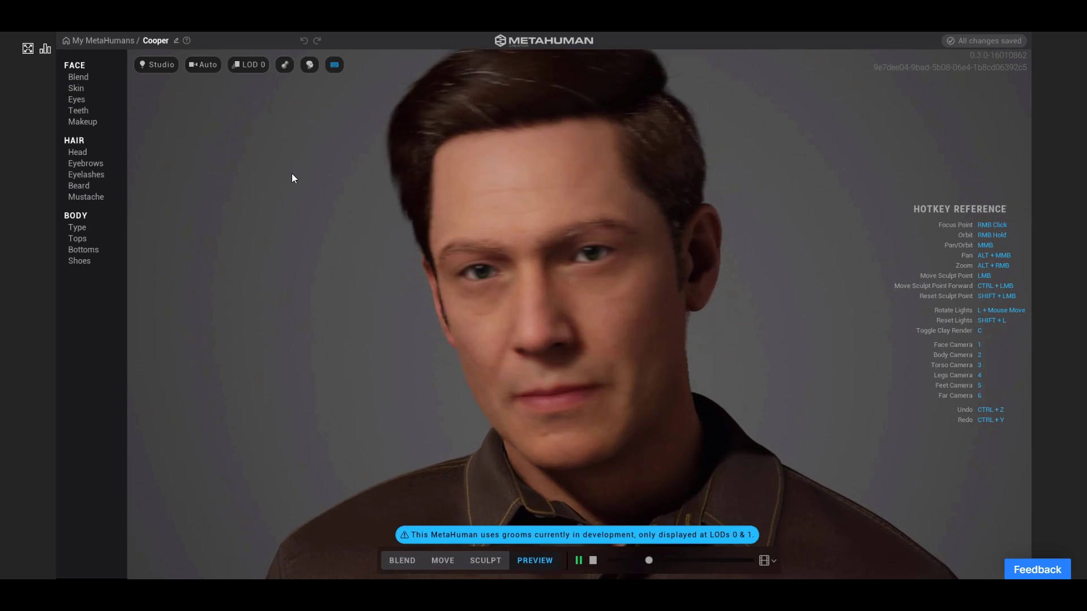
{"action": "key", "text": "1"}
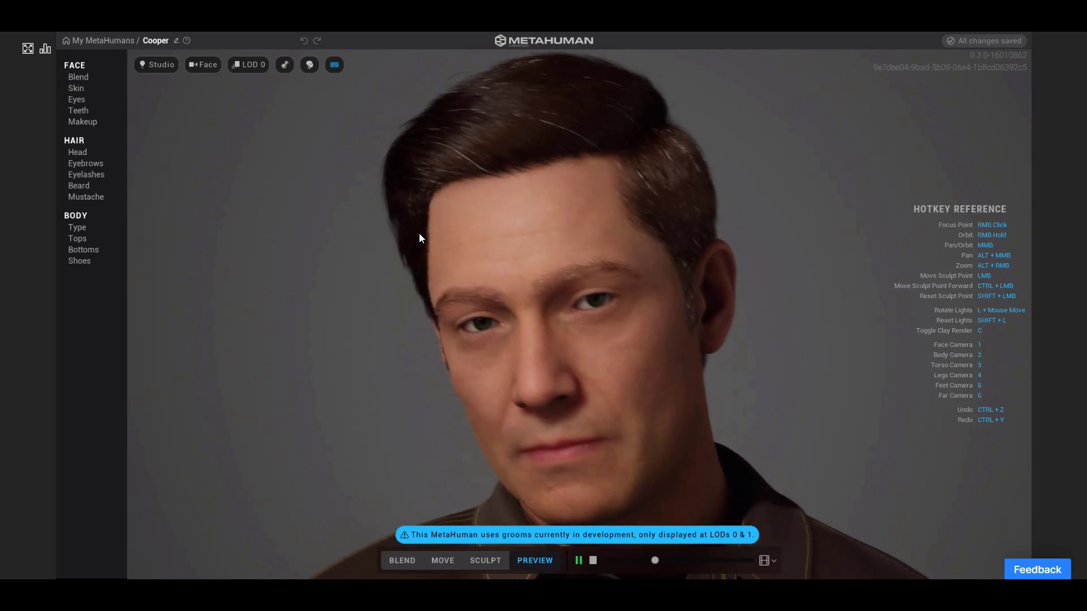
- Preview the character through the Body, Torso, Legs, Feet and Far cameras in sequence
{"action": "key", "text": "2"}
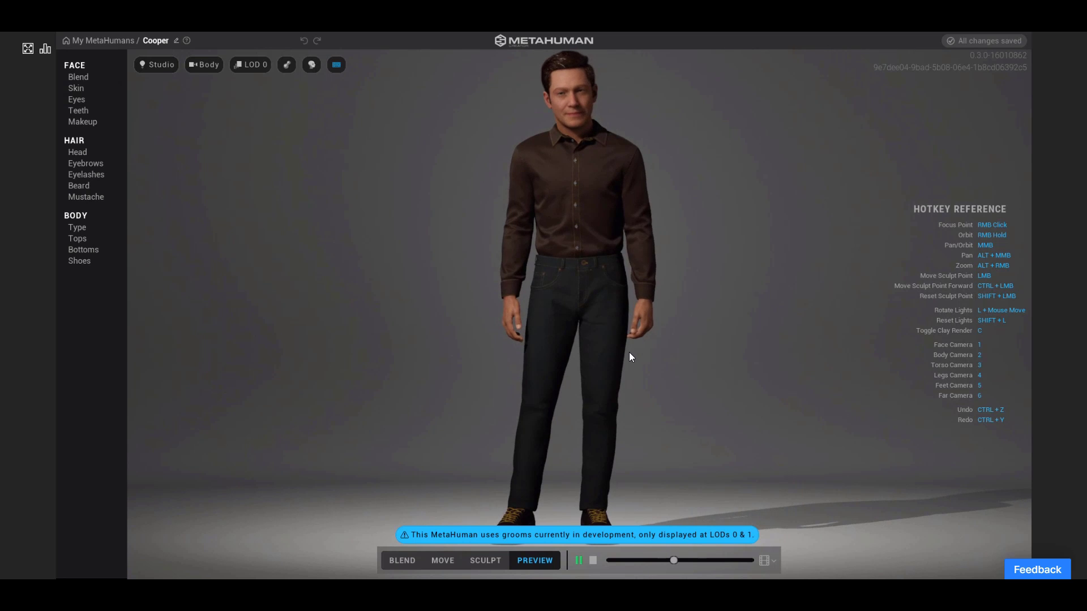
{"action": "key", "text": "3"}
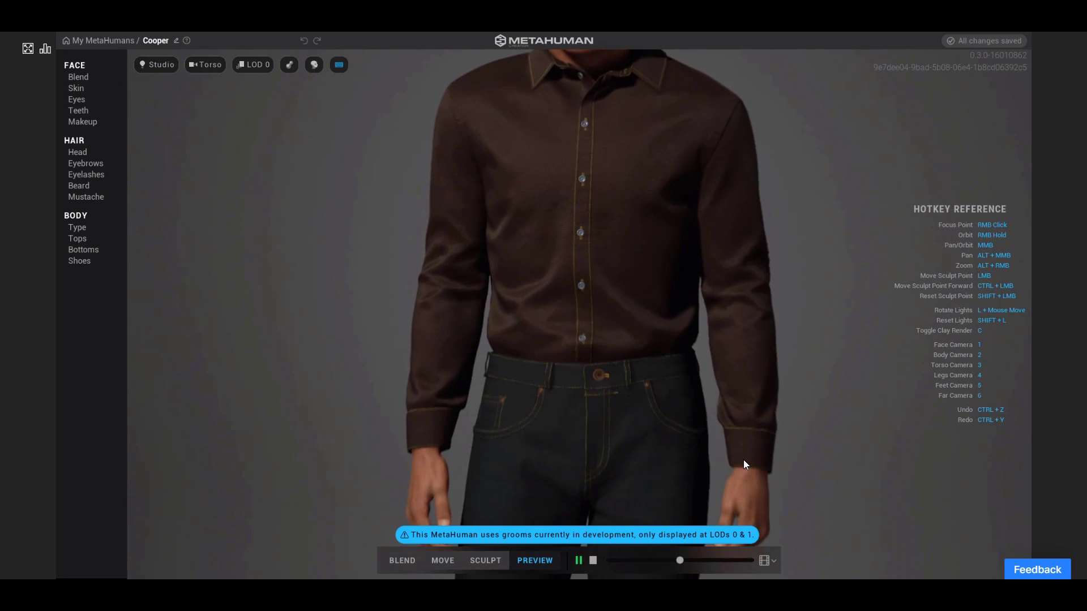
{"action": "key", "text": "4"}
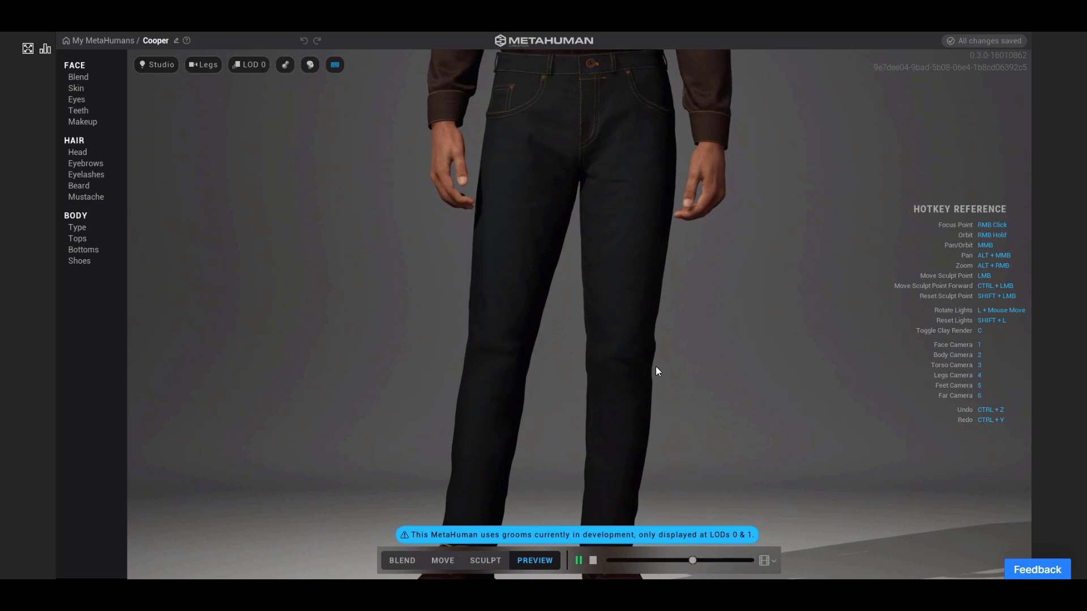
{"action": "key", "text": "5"}
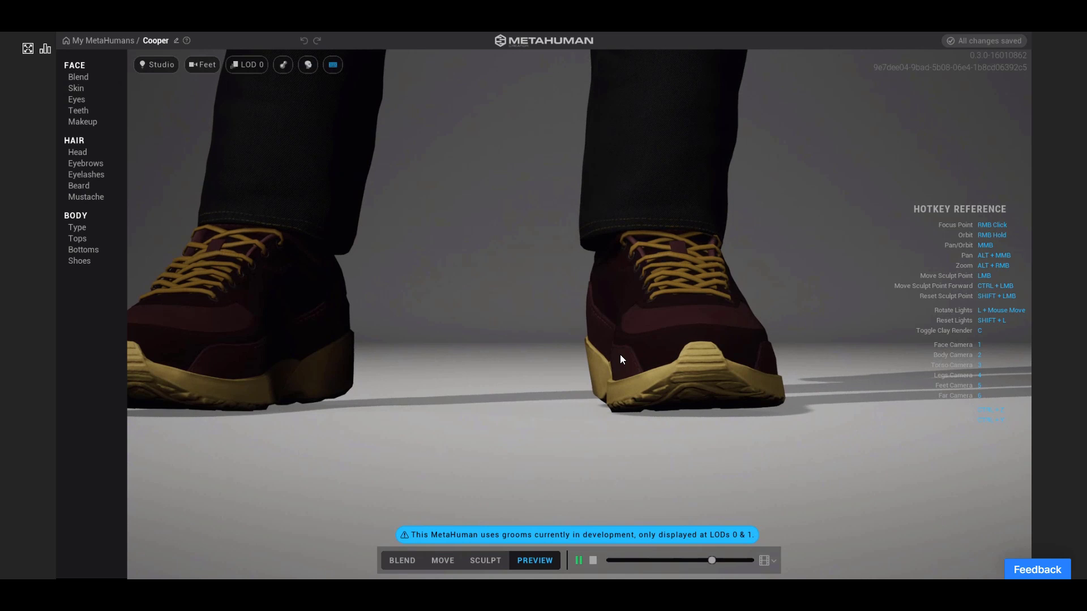
{"action": "key", "text": "6"}
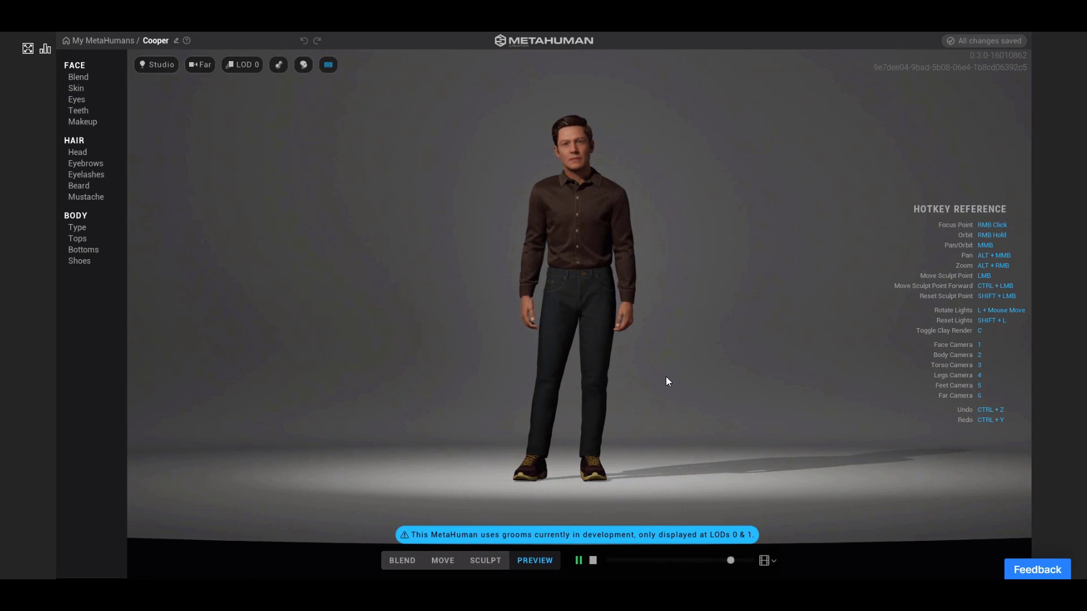
- Preview the character at LOD 7, return it to LOD 0 and review the remaining level-of-detail options
{"action": "left_click", "coordinate": [240, 69]}
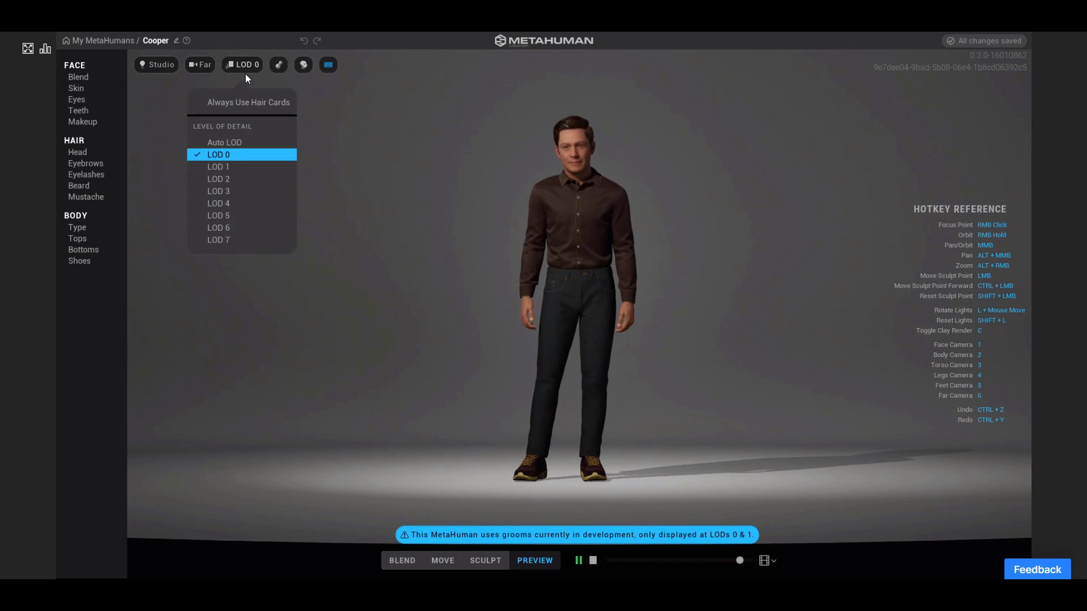
{"action": "left_click", "coordinate": [234, 238]}
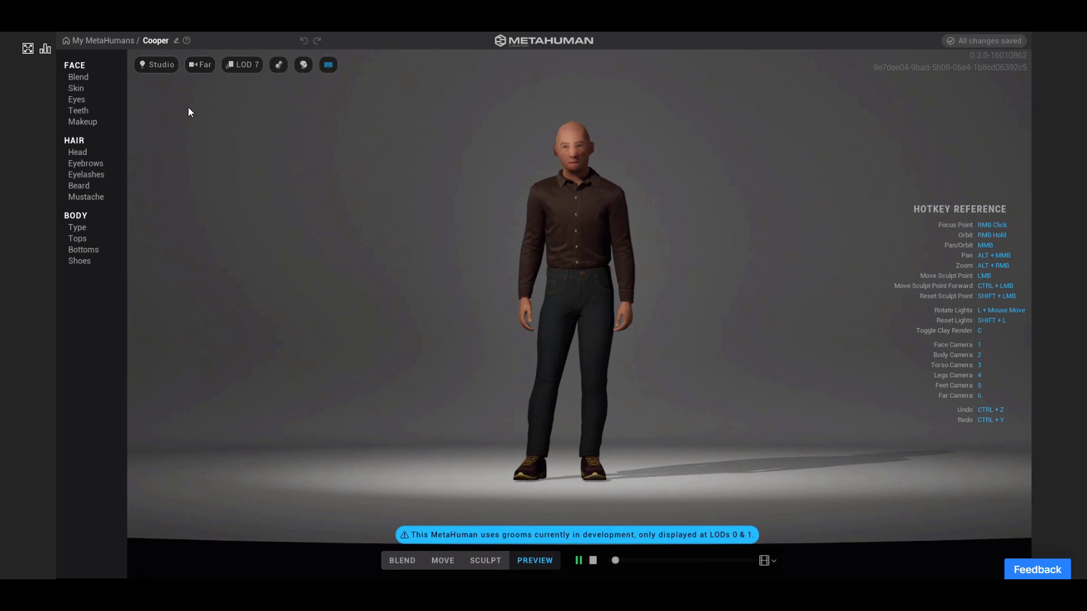
{"action": "left_click", "coordinate": [242, 67]}
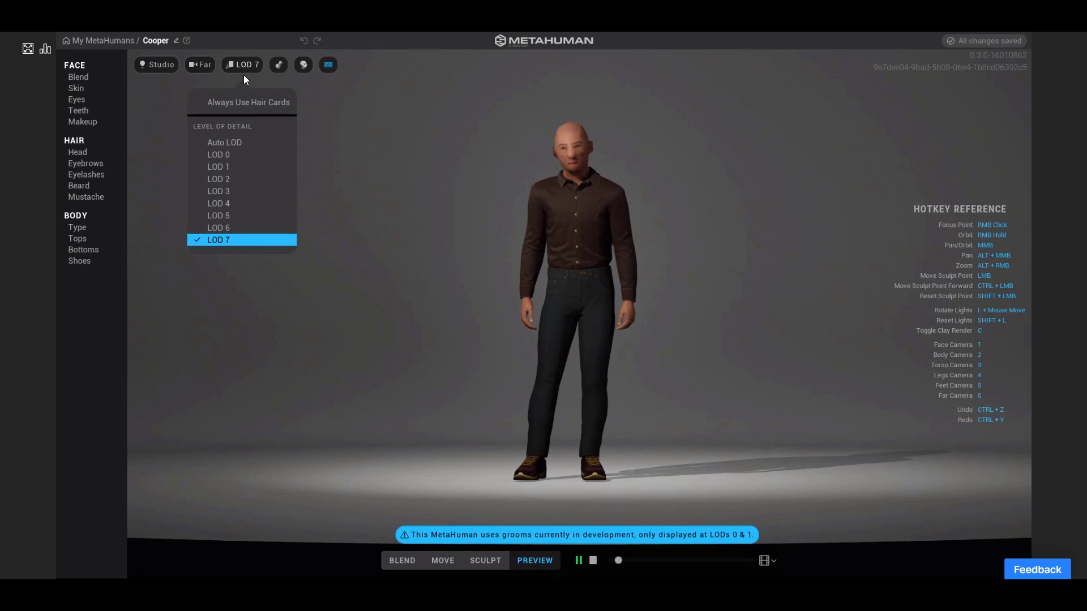
{"action": "left_click", "coordinate": [236, 154]}
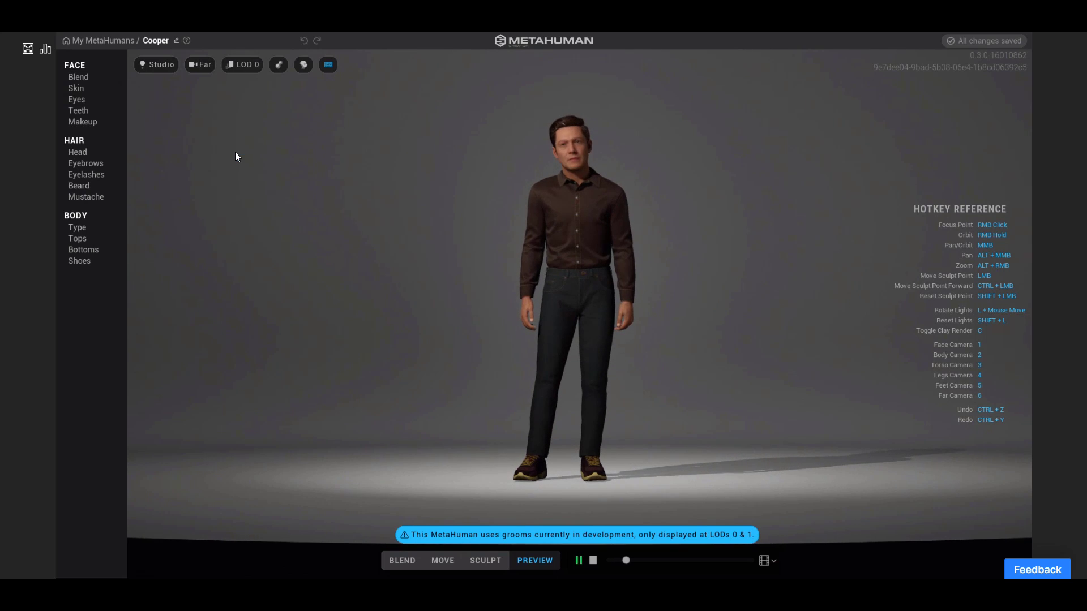
{"action": "left_click", "coordinate": [251, 65]}
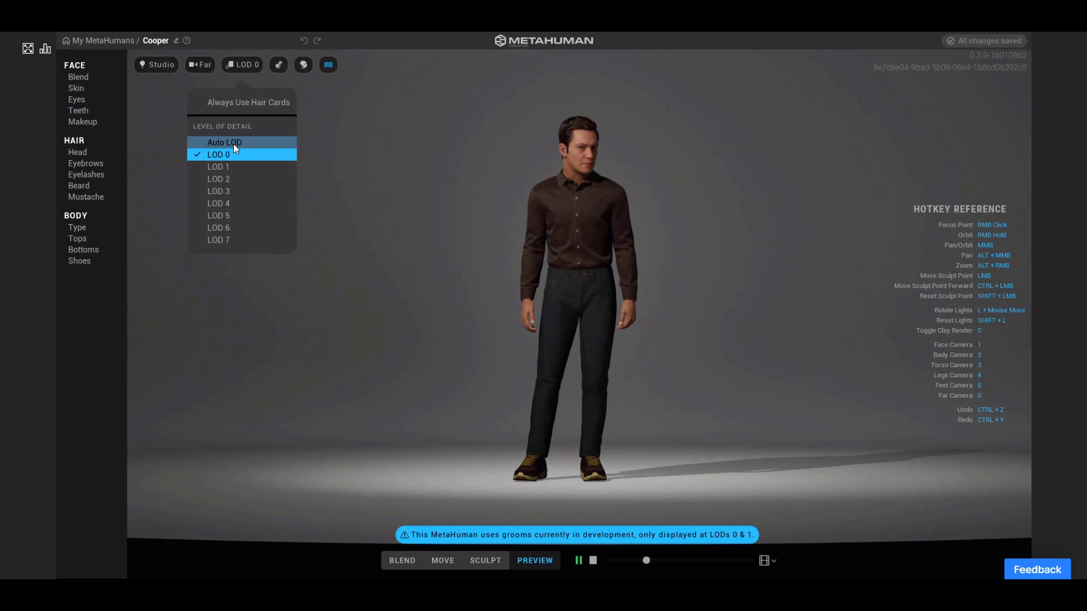
{"action": "left_click", "coordinate": [376, 149]}
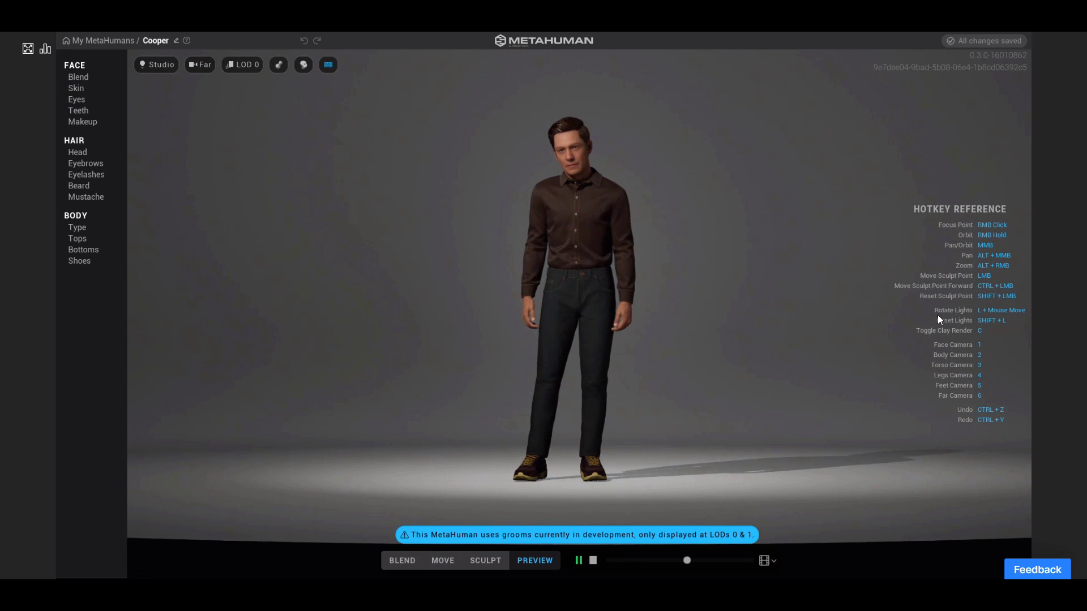
- Return to the Face camera, turn on the clay material, and briefly hide the character's hair before showing it again
{"action": "key", "text": "1"}
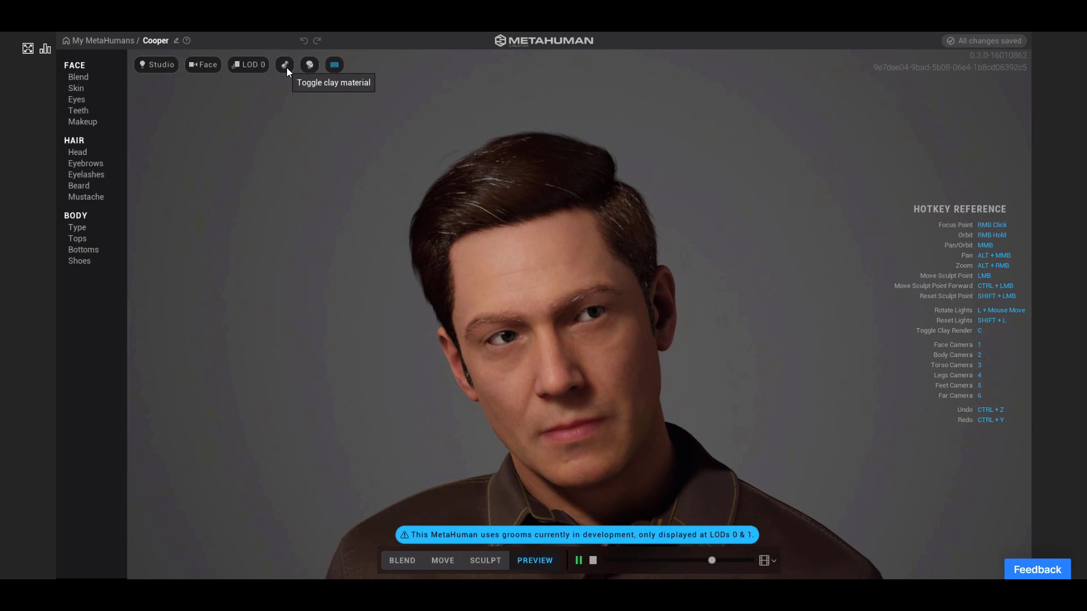
{"action": "left_click", "coordinate": [286, 67]}
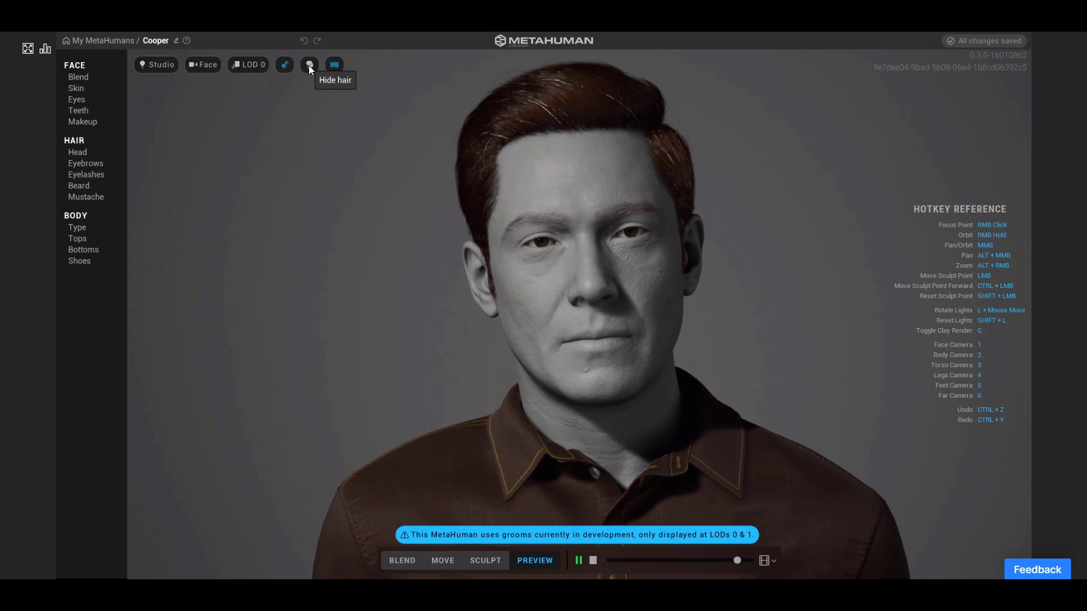
{"action": "left_click", "coordinate": [309, 66]}
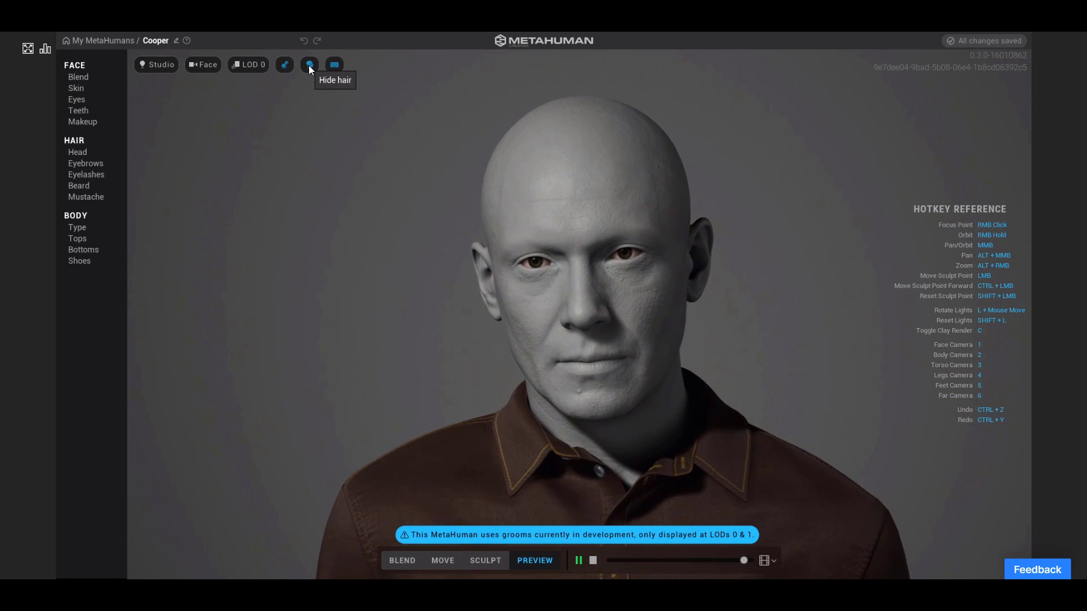
{"action": "left_click", "coordinate": [310, 66]}
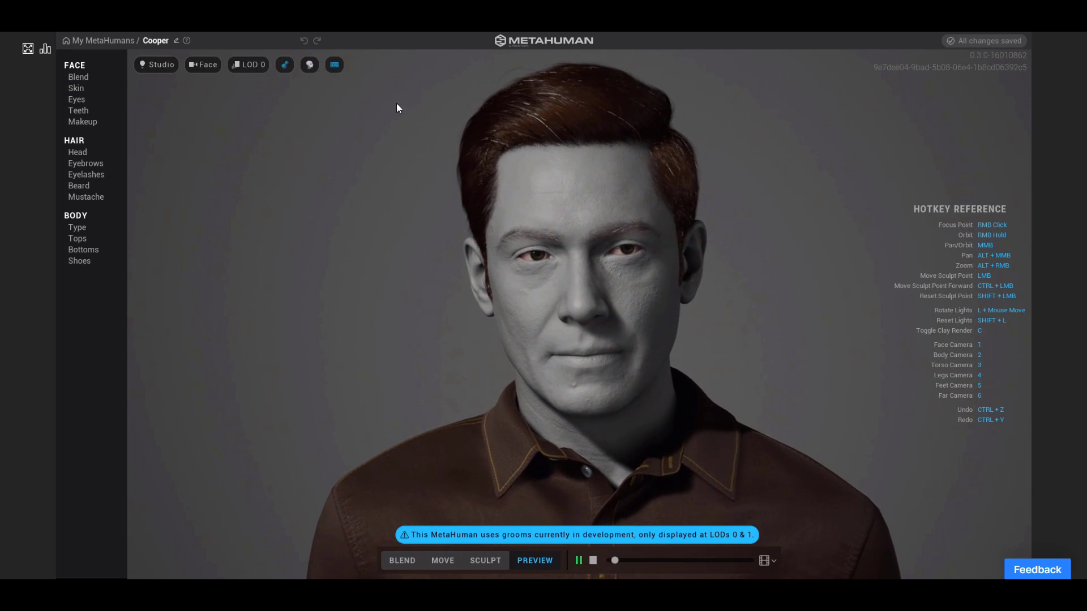
{"action": "left_click", "coordinate": [334, 66]}
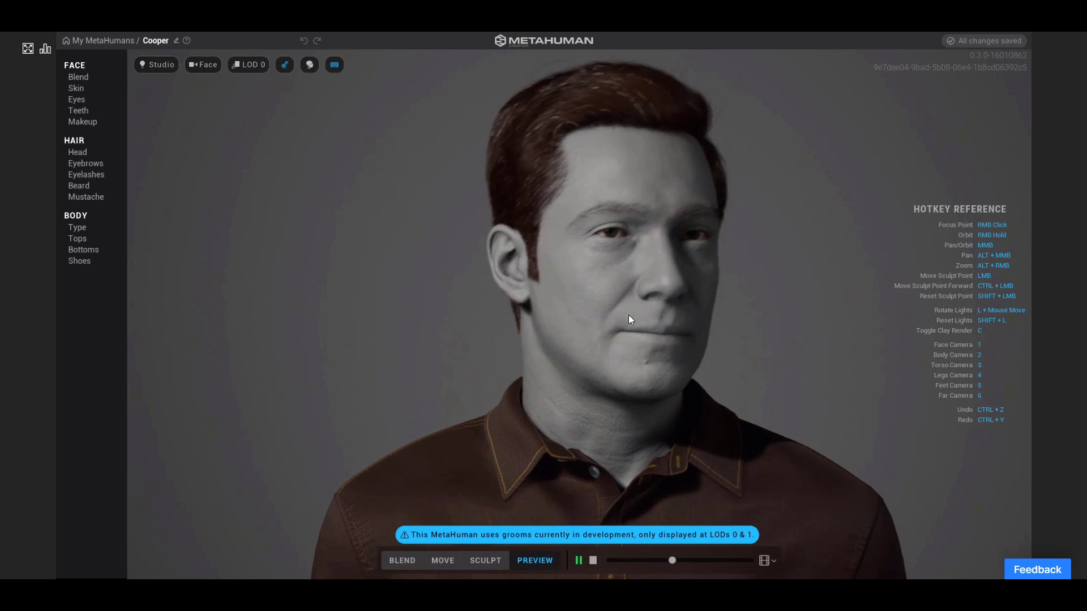
- Examine the clay-shaded character both from a distance and close up on the face
{"action": "scroll", "coordinate": [631, 321], "scroll_direction": "down", "scroll_amount": 3}
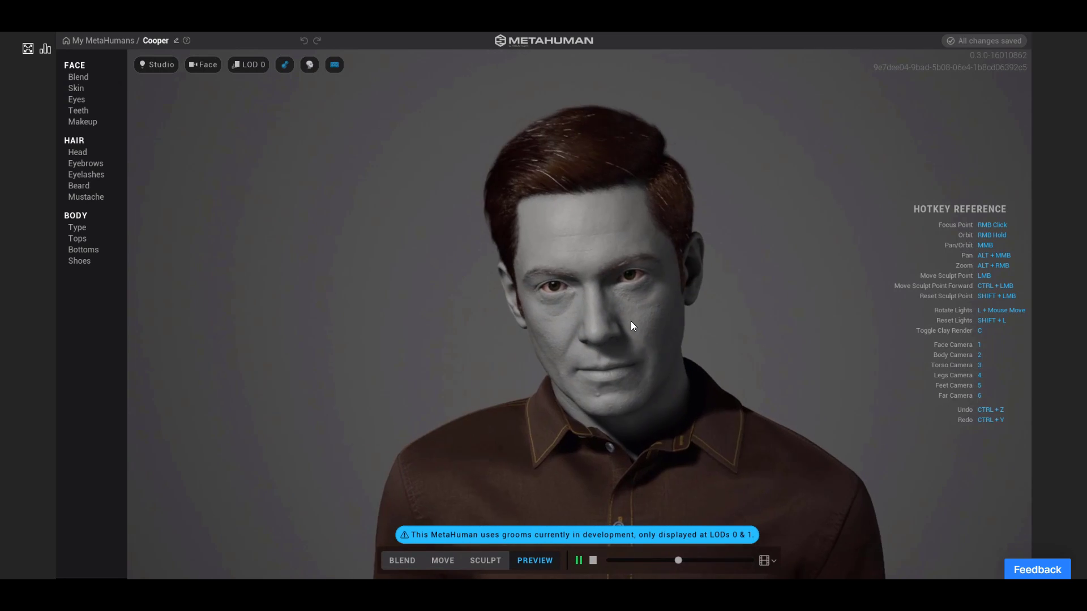
{"action": "scroll", "coordinate": [630, 321], "scroll_direction": "down", "scroll_amount": 5}
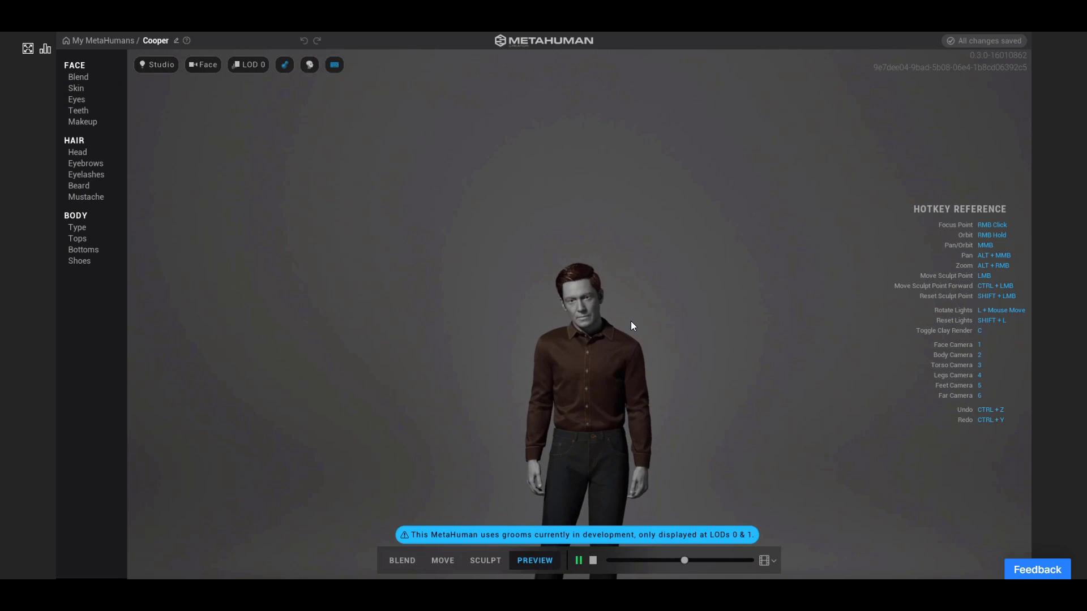
{"action": "scroll", "coordinate": [631, 322], "scroll_direction": "up", "scroll_amount": 8}
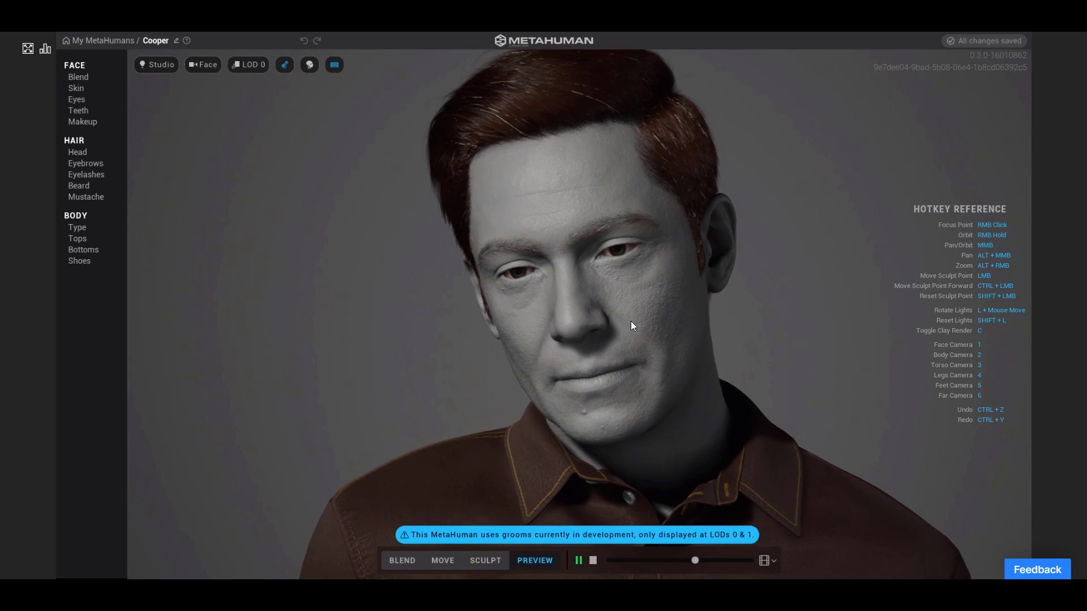
{"action": "scroll", "coordinate": [631, 321], "scroll_direction": "down", "scroll_amount": 5}
{"action": "scroll", "coordinate": [631, 321], "scroll_direction": "up", "scroll_amount": 8}
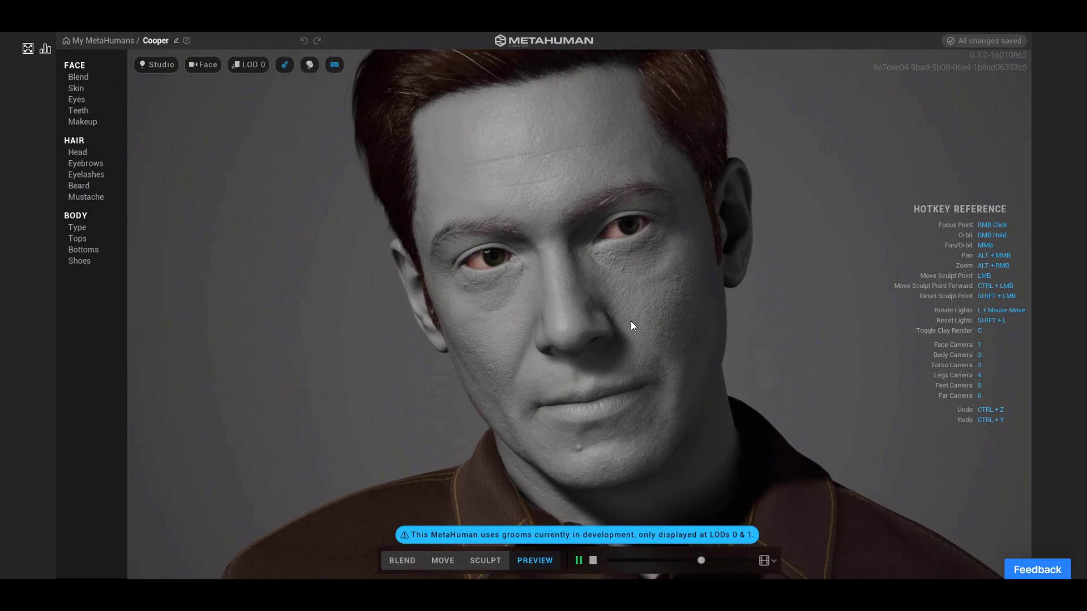
{"action": "scroll", "coordinate": [631, 321], "scroll_direction": "down", "scroll_amount": 3}
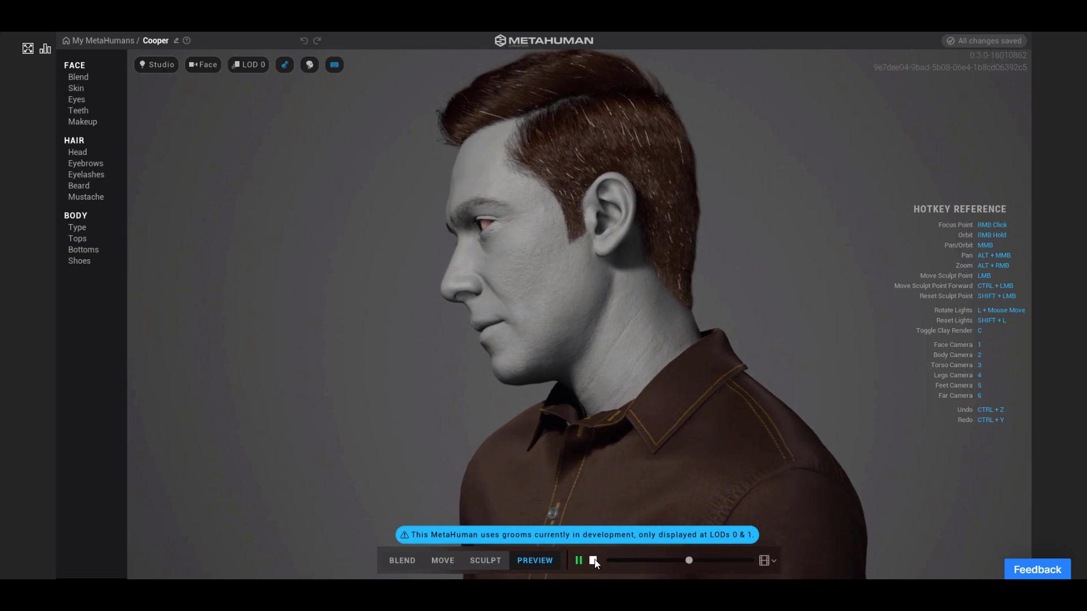
- Stop the preview animation and turn off the clay material, framing the face close up
{"action": "left_click", "coordinate": [593, 561]}
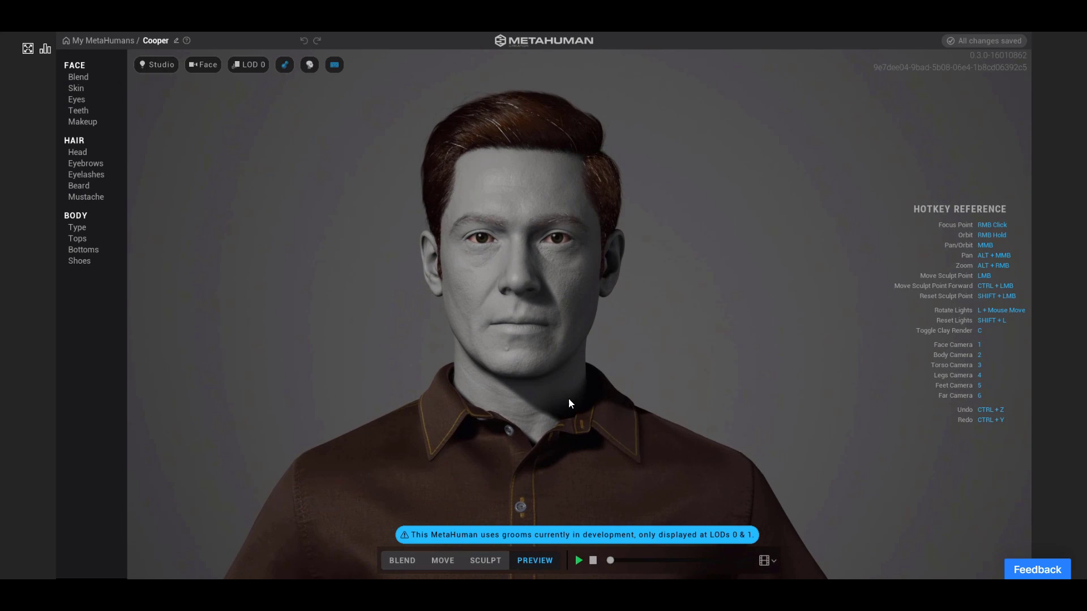
{"action": "left_click", "coordinate": [283, 65]}
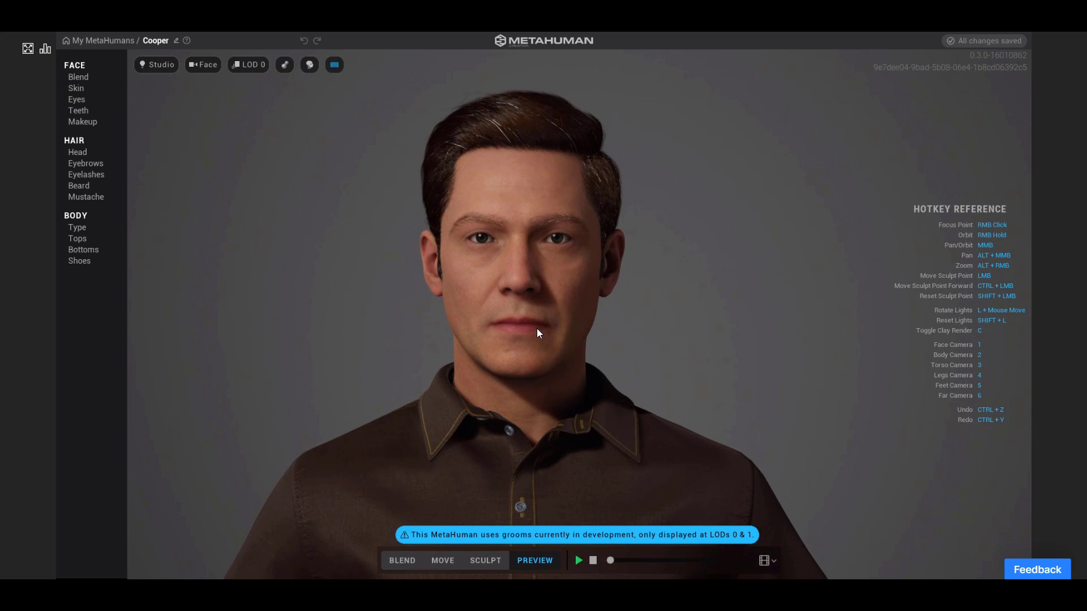
{"action": "scroll", "coordinate": [536, 333], "scroll_direction": "up", "scroll_amount": 5}
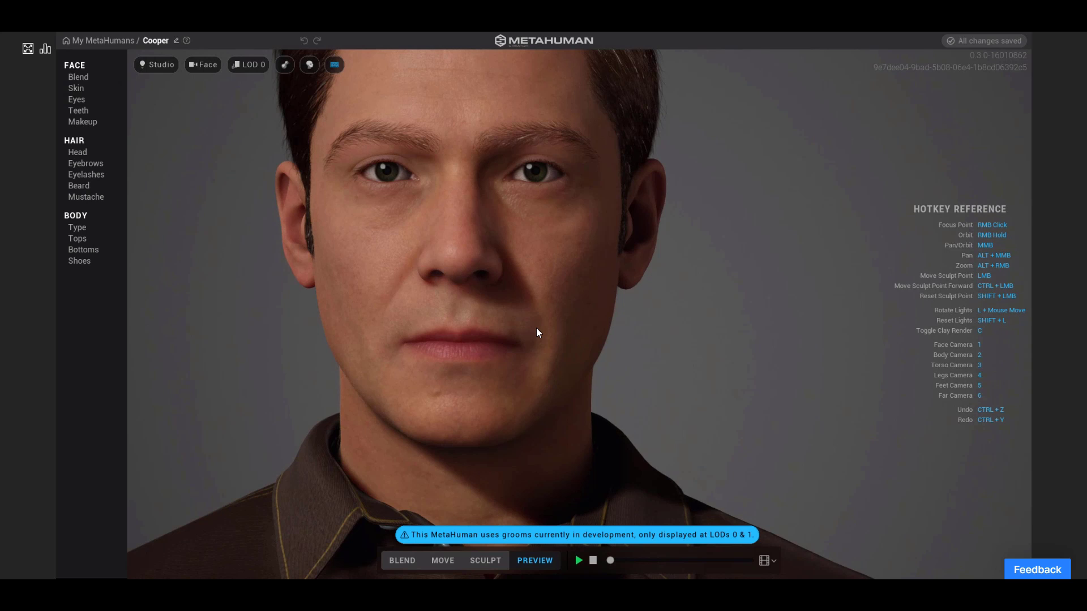
{"action": "right_click_drag", "start_coordinate": [537, 334], "coordinate": [769, 384]}
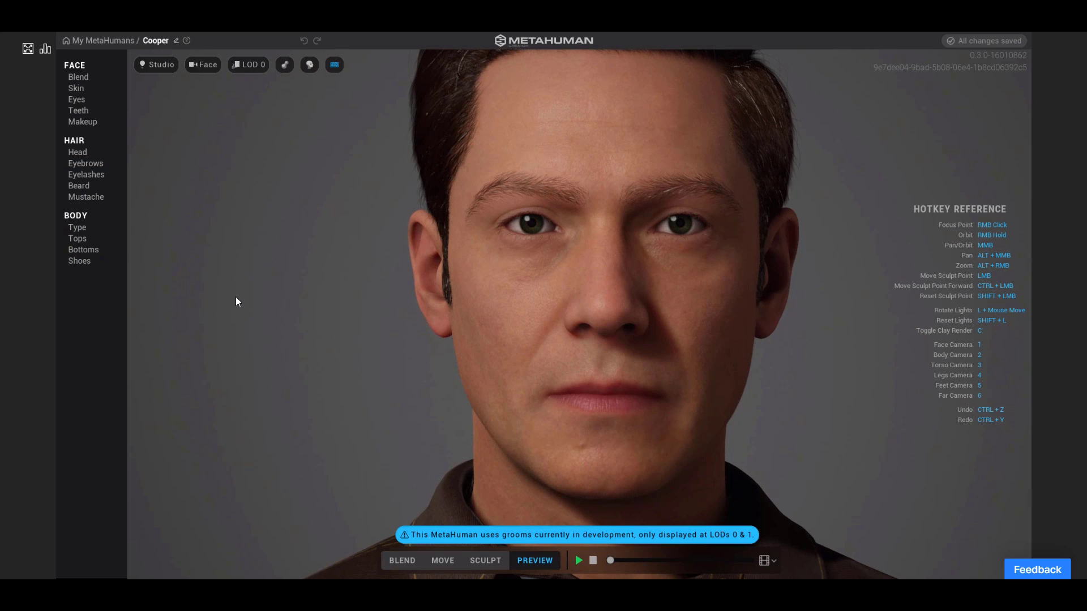
- Enter Blend mode and fill three blend slots with the short-haired woman, Bernice and the man in the yellow top
{"action": "left_click", "coordinate": [404, 559]}
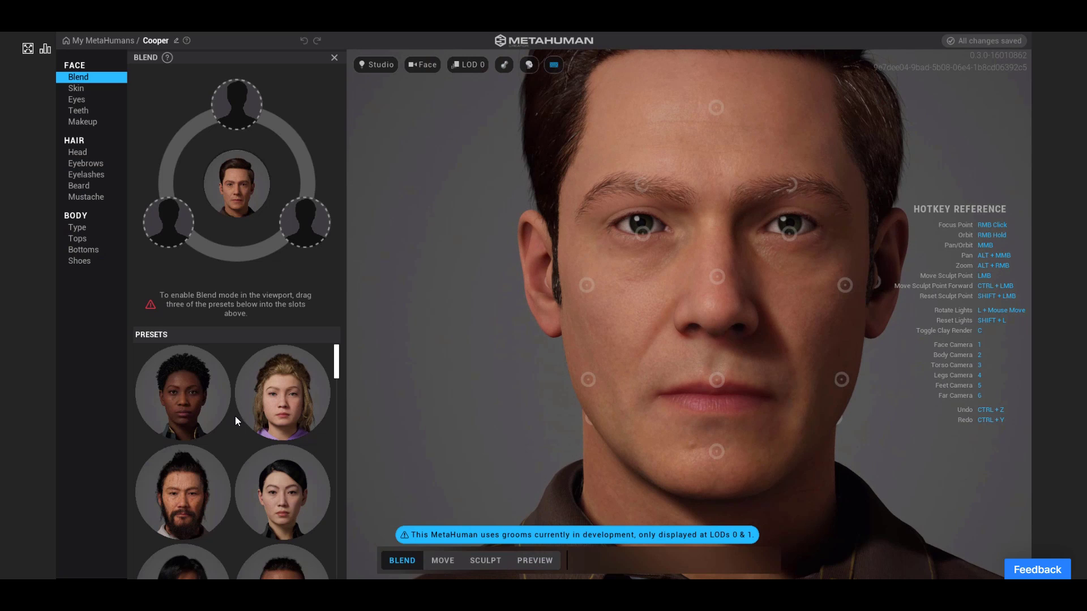
{"action": "left_click_drag", "start_coordinate": [176, 410], "coordinate": [240, 100]}
{"action": "left_click_drag", "start_coordinate": [304, 519], "coordinate": [304, 214]}
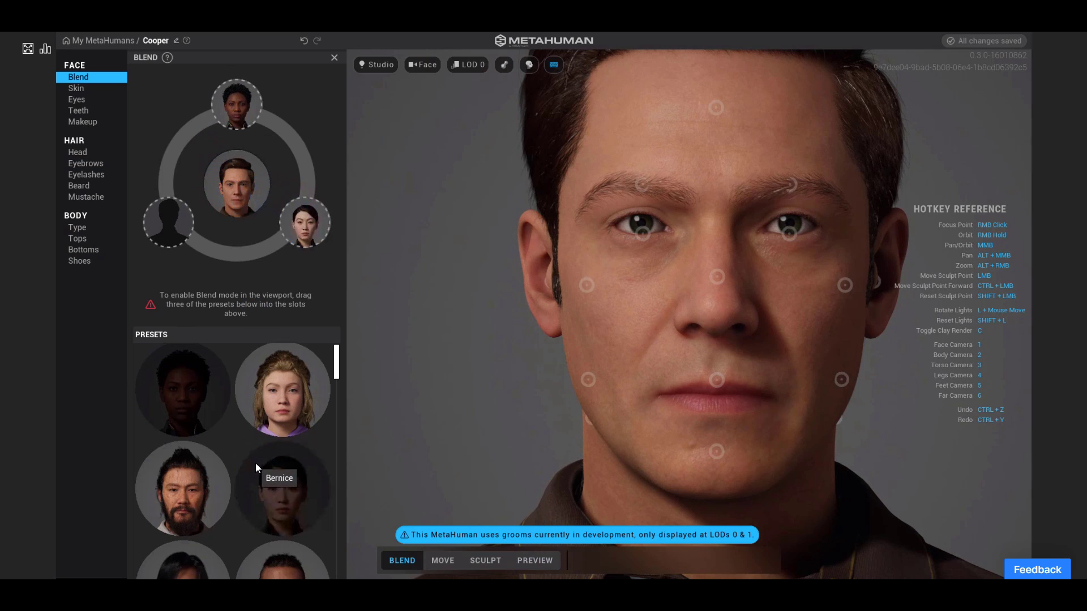
{"action": "scroll", "coordinate": [256, 464], "scroll_direction": "down", "scroll_amount": 2}
{"action": "left_click_drag", "start_coordinate": [280, 501], "coordinate": [168, 221]}
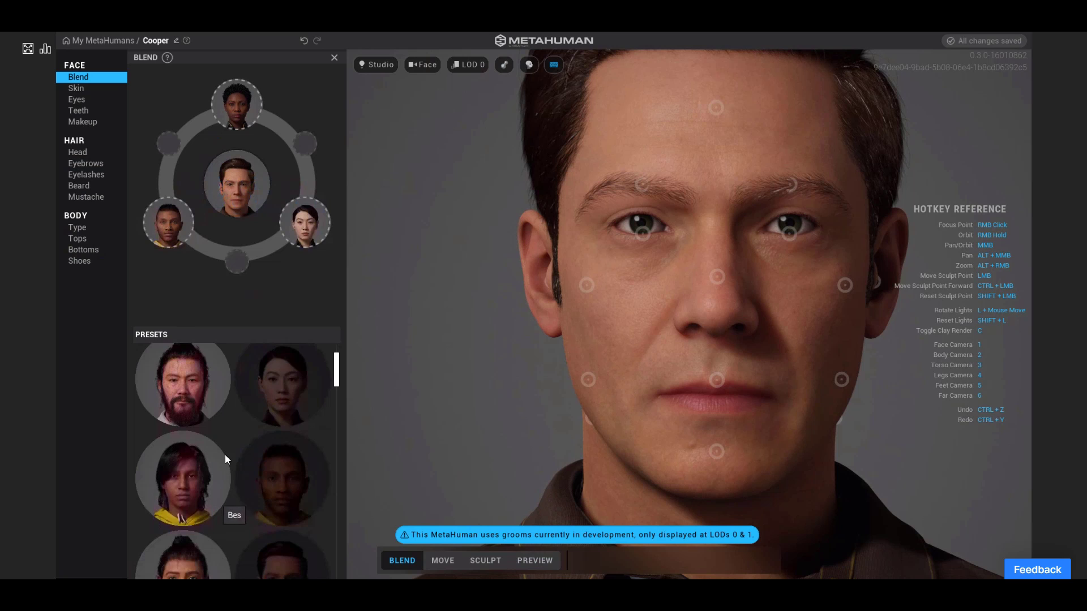
- Add Chandra and the dark-haired woman with bangs to the blend ring as the fourth and fifth presets
{"action": "scroll", "coordinate": [226, 454], "scroll_direction": "down", "scroll_amount": 2}
{"action": "left_click_drag", "start_coordinate": [186, 500], "coordinate": [234, 265]}
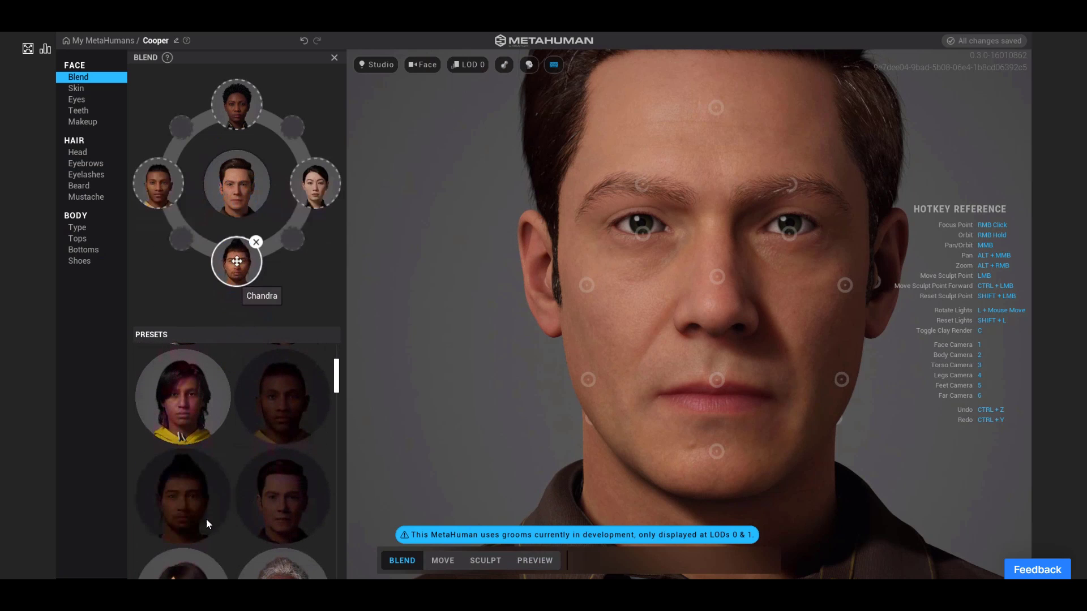
{"action": "scroll", "coordinate": [257, 496], "scroll_direction": "down", "scroll_amount": 2}
{"action": "scroll", "coordinate": [258, 498], "scroll_direction": "down", "scroll_amount": 1}
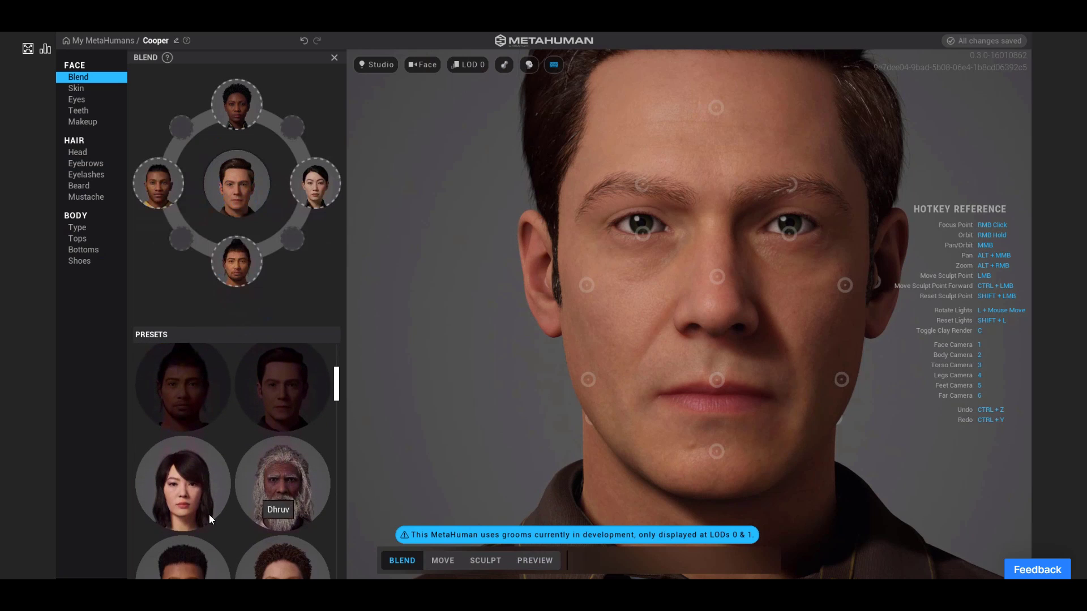
{"action": "left_click_drag", "start_coordinate": [195, 501], "coordinate": [297, 153]}
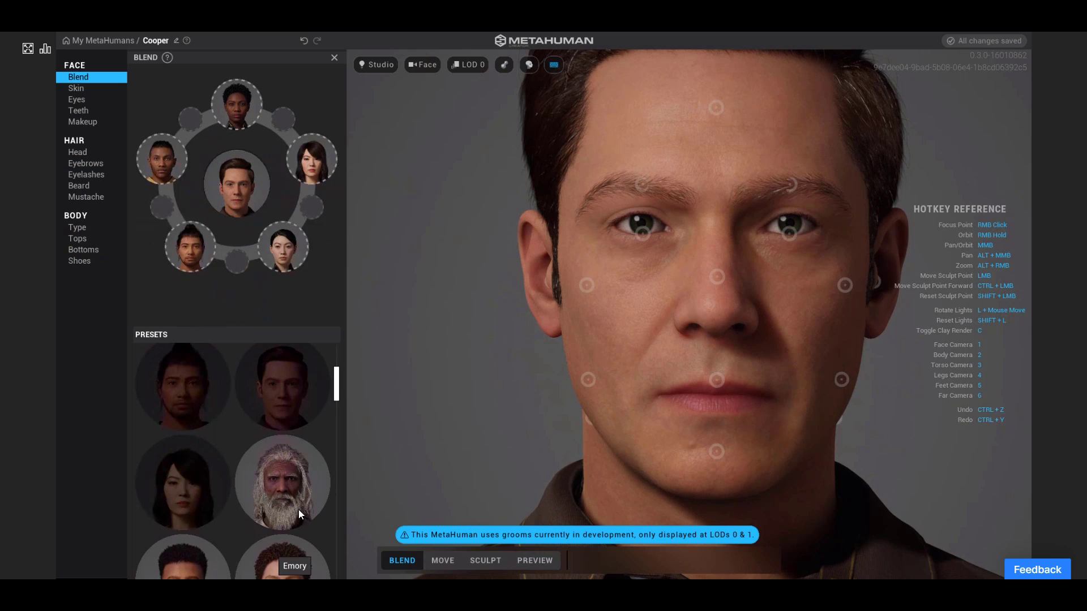
{"action": "scroll", "coordinate": [298, 510], "scroll_direction": "down", "scroll_amount": 1}
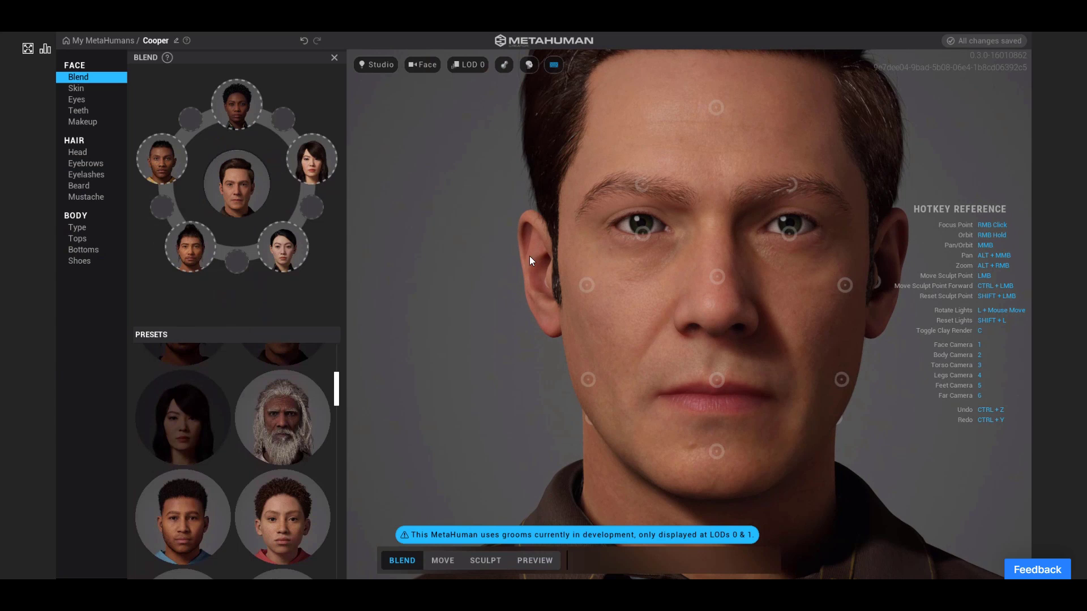
- Blend the cheekbone area beside the nose toward the short-haired woman's preset using its control point on the face
{"action": "mouse_move", "coordinate": [477, 158]}
{"action": "right_mouse_down"}
{"action": "mouse_move", "coordinate": [446, 144]}
{"action": "mouse_move", "coordinate": [475, 153]}
{"action": "right_mouse_up"}
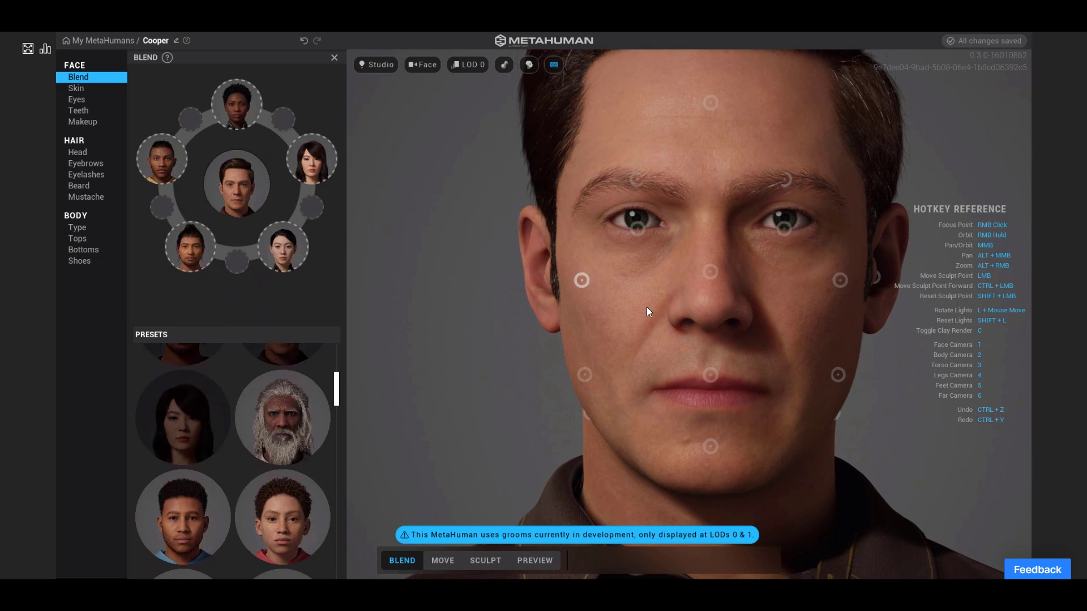
{"action": "left_click", "coordinate": [582, 280]}
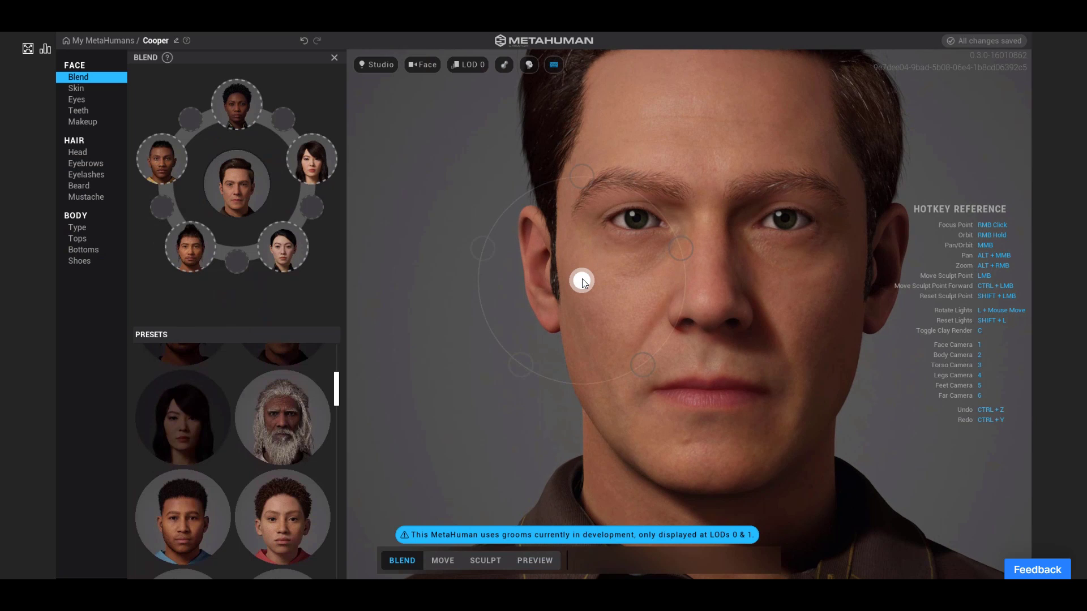
{"action": "mouse_move", "coordinate": [583, 281]}
{"action": "left_mouse_down"}
{"action": "mouse_move", "coordinate": [582, 174]}
{"action": "mouse_move", "coordinate": [581, 336]}
{"action": "mouse_move", "coordinate": [576, 251]}
{"action": "mouse_move", "coordinate": [579, 281]}
{"action": "mouse_move", "coordinate": [490, 249]}
{"action": "mouse_move", "coordinate": [592, 280]}
{"action": "mouse_move", "coordinate": [664, 276]}
{"action": "mouse_move", "coordinate": [554, 213]}
{"action": "left_mouse_up"}
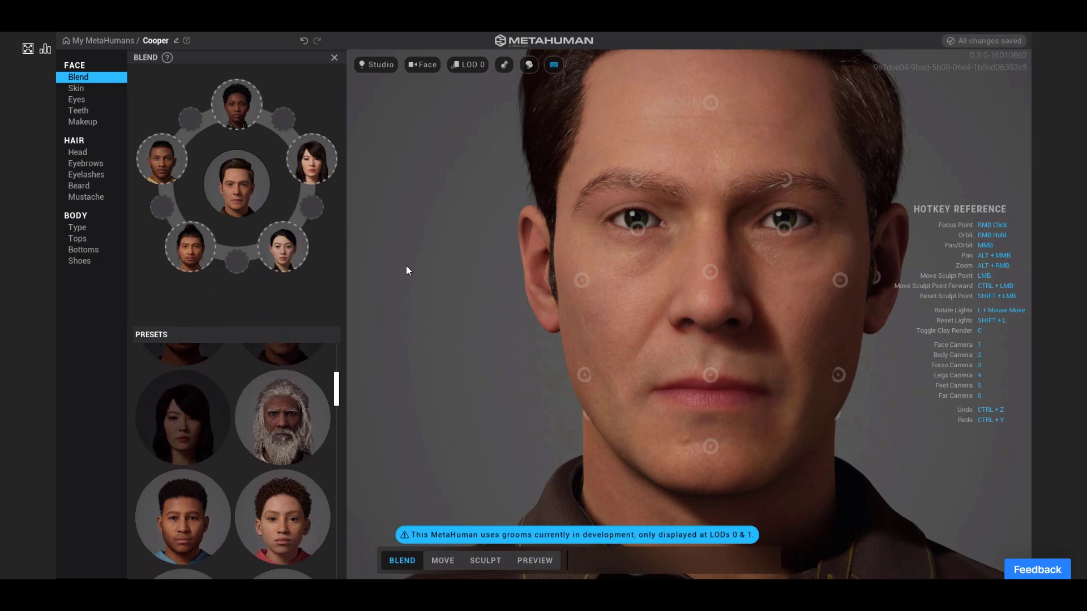
- Adjust the preset blend of the lower cheek beside the mouth using its control point on the face
{"action": "middle_click_drag", "start_coordinate": [405, 266], "coordinate": [408, 231]}
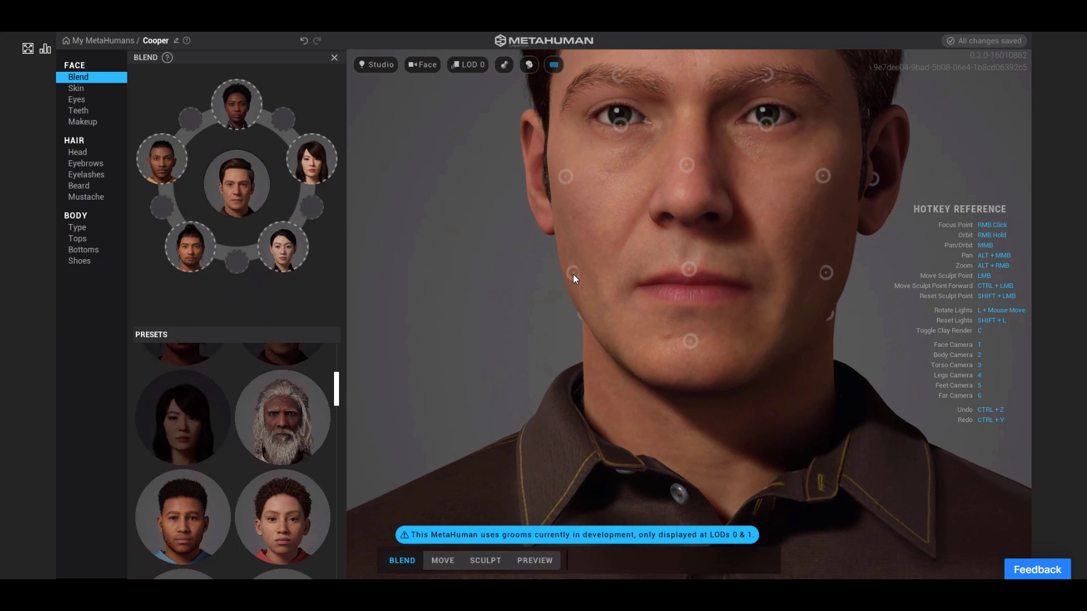
{"action": "left_click", "coordinate": [574, 273]}
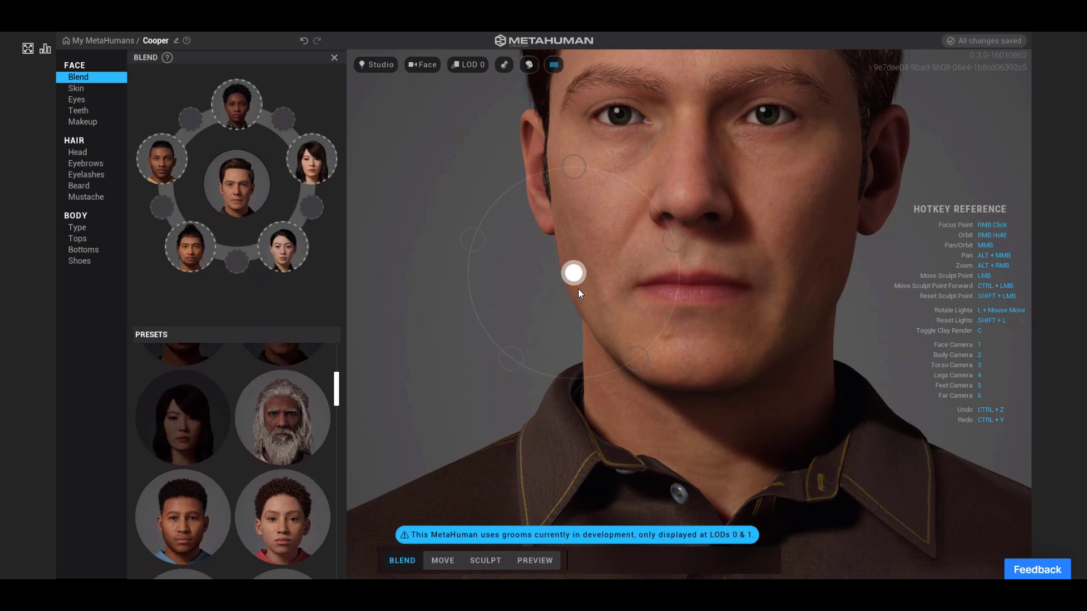
{"action": "mouse_move", "coordinate": [579, 293]}
{"action": "left_mouse_down"}
{"action": "mouse_move", "coordinate": [582, 321]}
{"action": "mouse_move", "coordinate": [548, 369]}
{"action": "mouse_move", "coordinate": [413, 392]}
{"action": "mouse_move", "coordinate": [426, 264]}
{"action": "mouse_move", "coordinate": [520, 246]}
{"action": "mouse_move", "coordinate": [649, 260]}
{"action": "mouse_move", "coordinate": [696, 250]}
{"action": "mouse_move", "coordinate": [566, 272]}
{"action": "left_mouse_up"}
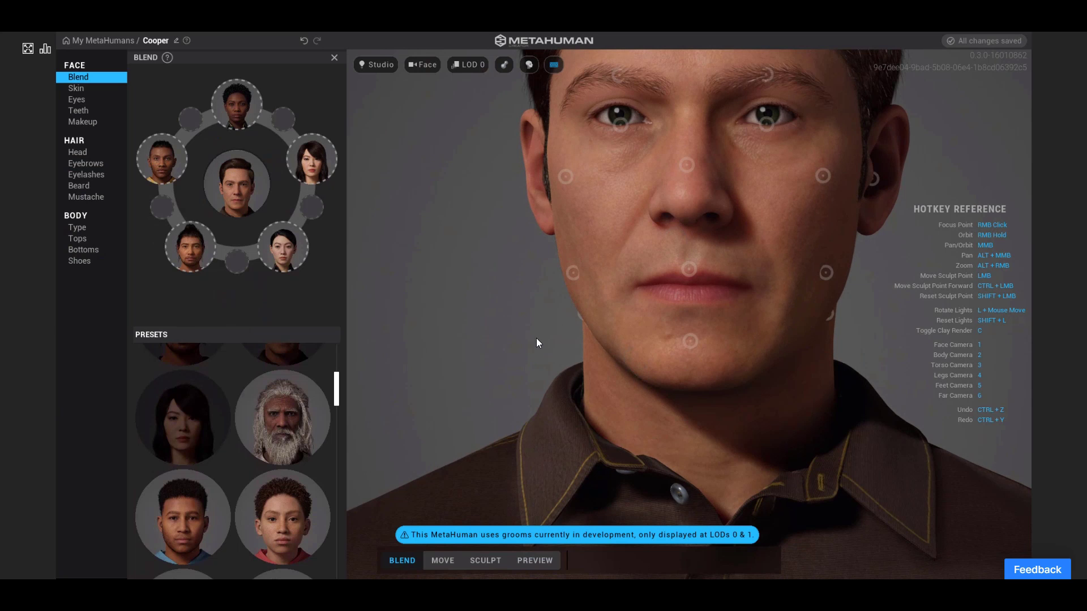
- With the face in profile, blend the nose using its control point and extend the nose tip outward in Move mode
{"action": "mouse_move", "coordinate": [514, 354]}
{"action": "right_mouse_down"}
{"action": "mouse_move", "coordinate": [774, 351]}
{"action": "mouse_move", "coordinate": [540, 326]}
{"action": "right_mouse_up"}
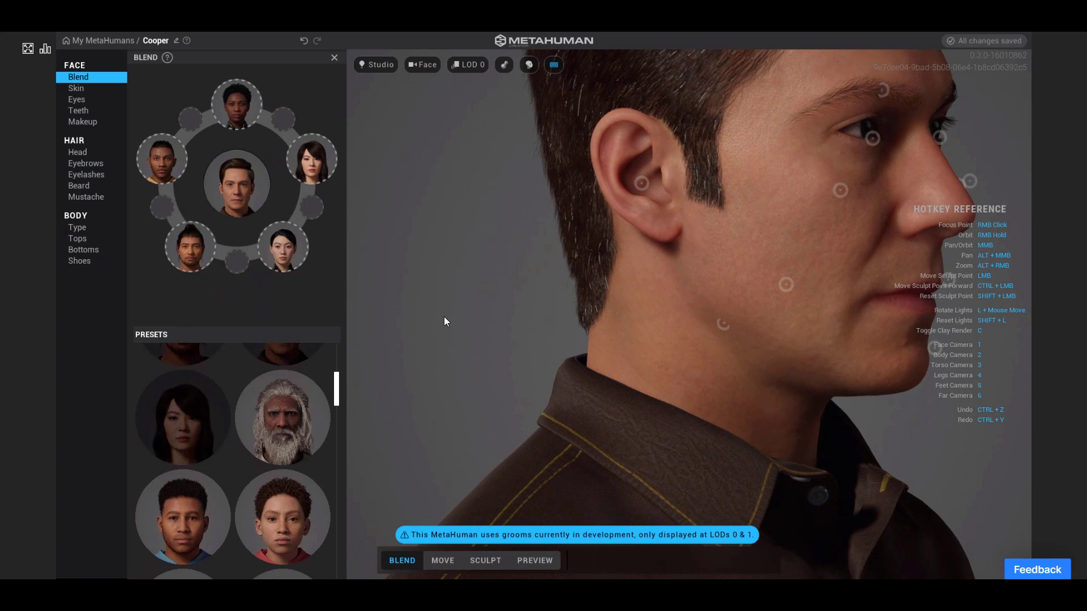
{"action": "mouse_move", "coordinate": [445, 317]}
{"action": "right_mouse_down"}
{"action": "mouse_move", "coordinate": [362, 359]}
{"action": "mouse_move", "coordinate": [409, 375]}
{"action": "right_mouse_up"}
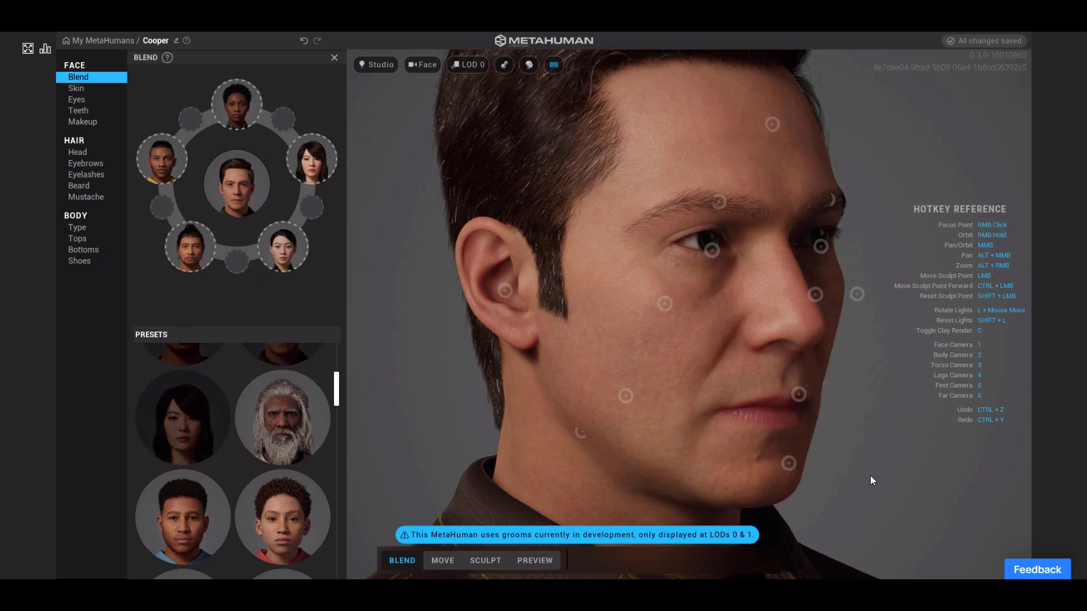
{"action": "mouse_move", "coordinate": [903, 488]}
{"action": "right_mouse_down"}
{"action": "mouse_move", "coordinate": [974, 481]}
{"action": "mouse_move", "coordinate": [961, 449]}
{"action": "right_mouse_up"}
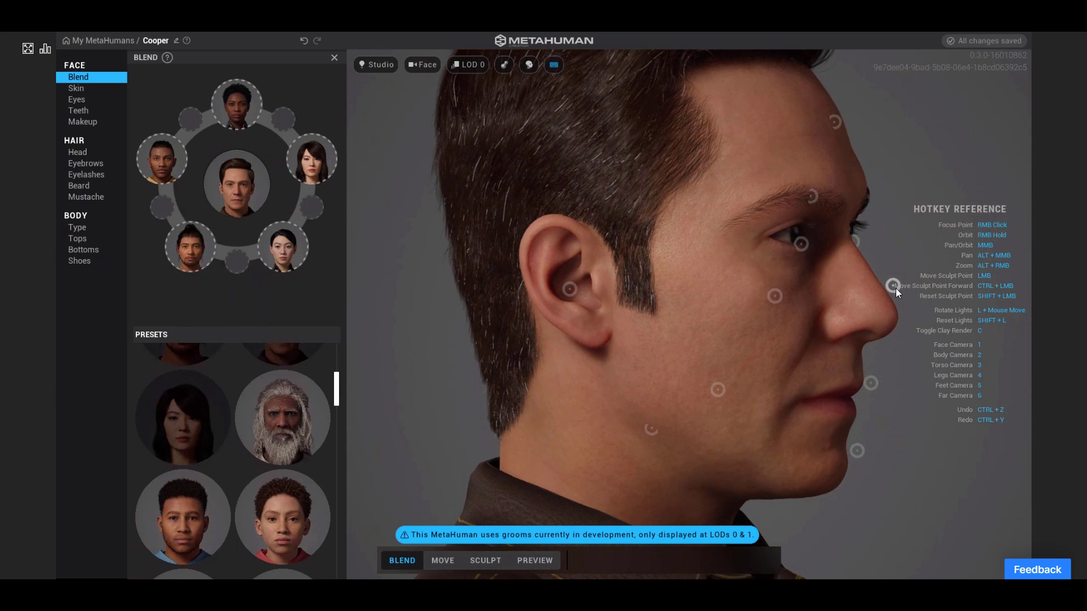
{"action": "mouse_move", "coordinate": [895, 288]}
{"action": "left_mouse_down"}
{"action": "mouse_move", "coordinate": [980, 308]}
{"action": "mouse_move", "coordinate": [974, 233]}
{"action": "mouse_move", "coordinate": [946, 213]}
{"action": "mouse_move", "coordinate": [929, 226]}
{"action": "mouse_move", "coordinate": [925, 336]}
{"action": "mouse_move", "coordinate": [881, 292]}
{"action": "left_mouse_up"}
{"action": "left_click", "coordinate": [449, 565]}
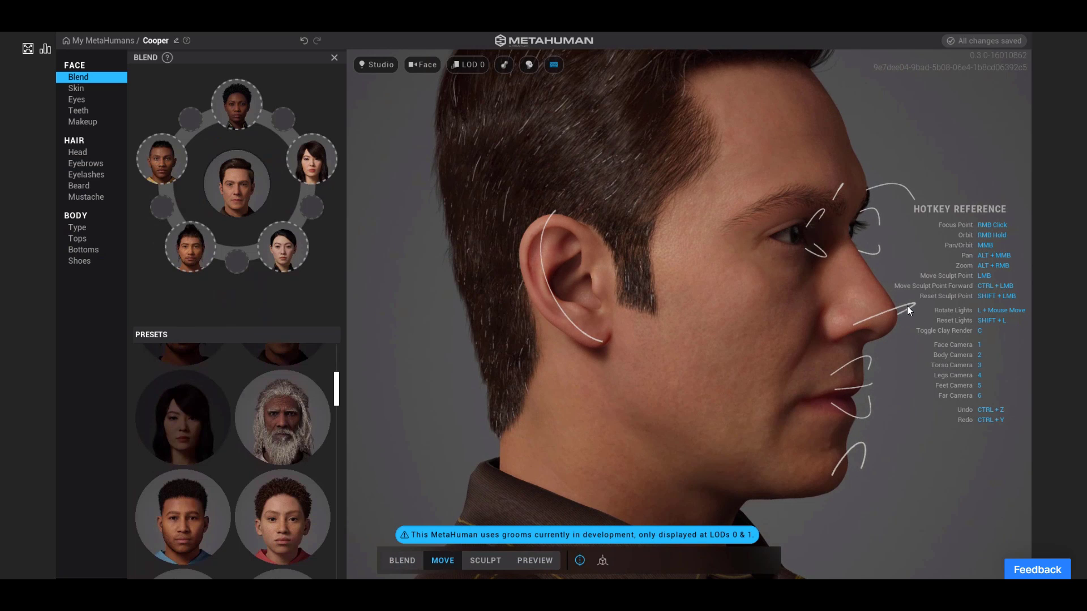
{"action": "mouse_move", "coordinate": [907, 307]}
{"action": "left_mouse_down"}
{"action": "mouse_move", "coordinate": [921, 280]}
{"action": "mouse_move", "coordinate": [837, 337]}
{"action": "mouse_move", "coordinate": [932, 262]}
{"action": "mouse_move", "coordinate": [858, 312]}
{"action": "mouse_move", "coordinate": [923, 289]}
{"action": "left_mouse_up"}
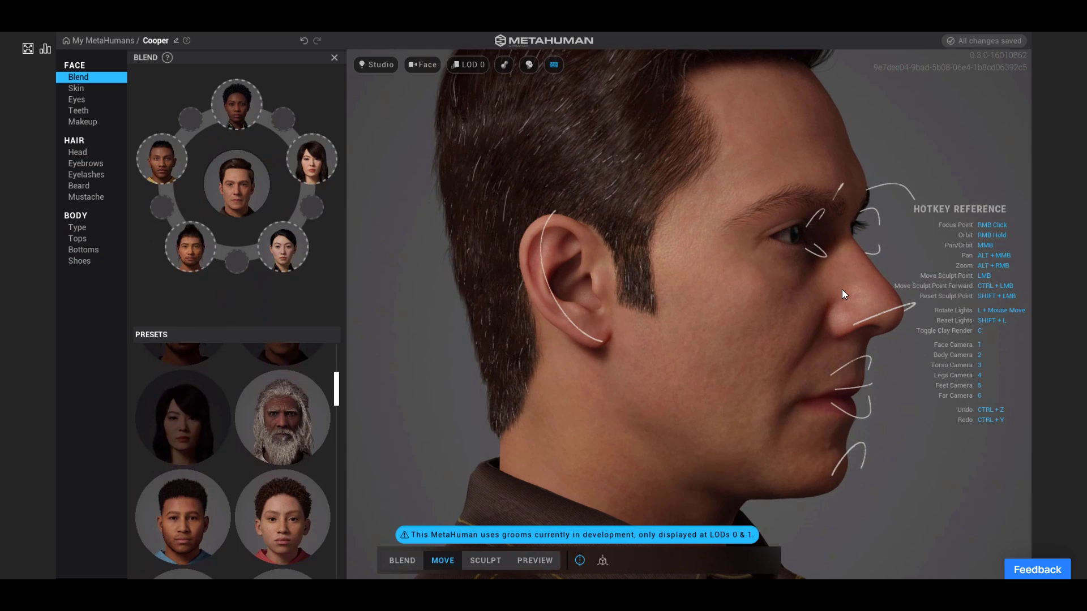
- Enter Sculpt mode and, from the front, shift the sculpt point beside the nose bridge inward and slightly upward
{"action": "left_click", "coordinate": [483, 557]}
{"action": "mouse_move", "coordinate": [897, 485]}
{"action": "right_mouse_down"}
{"action": "mouse_move", "coordinate": [778, 449]}
{"action": "mouse_move", "coordinate": [625, 448]}
{"action": "right_mouse_up"}
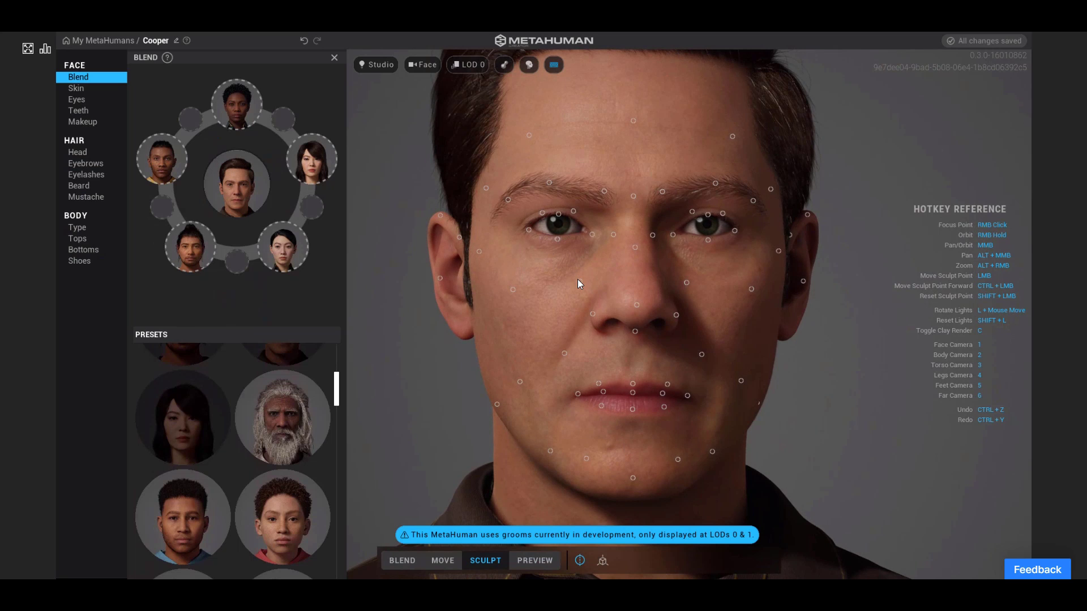
{"action": "mouse_move", "coordinate": [580, 280]}
{"action": "left_mouse_down"}
{"action": "mouse_move", "coordinate": [606, 277]}
{"action": "mouse_move", "coordinate": [607, 260]}
{"action": "left_mouse_up"}
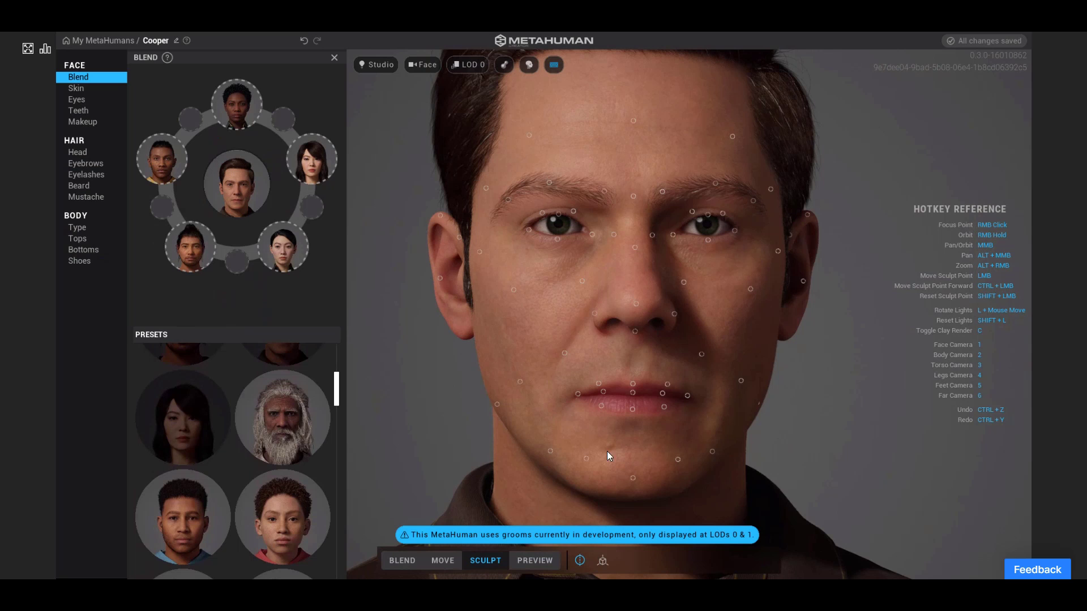
- Turn sculpting symmetry off and re-enable it with the Left to Right option
{"action": "left_click", "coordinate": [582, 563]}
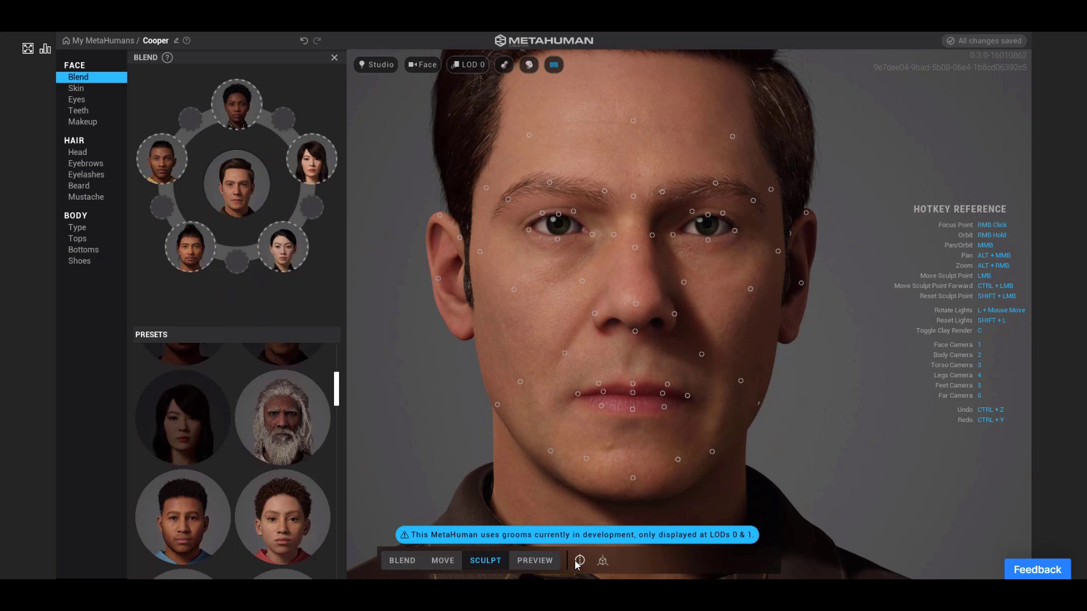
{"action": "mouse_move", "coordinate": [580, 563]}
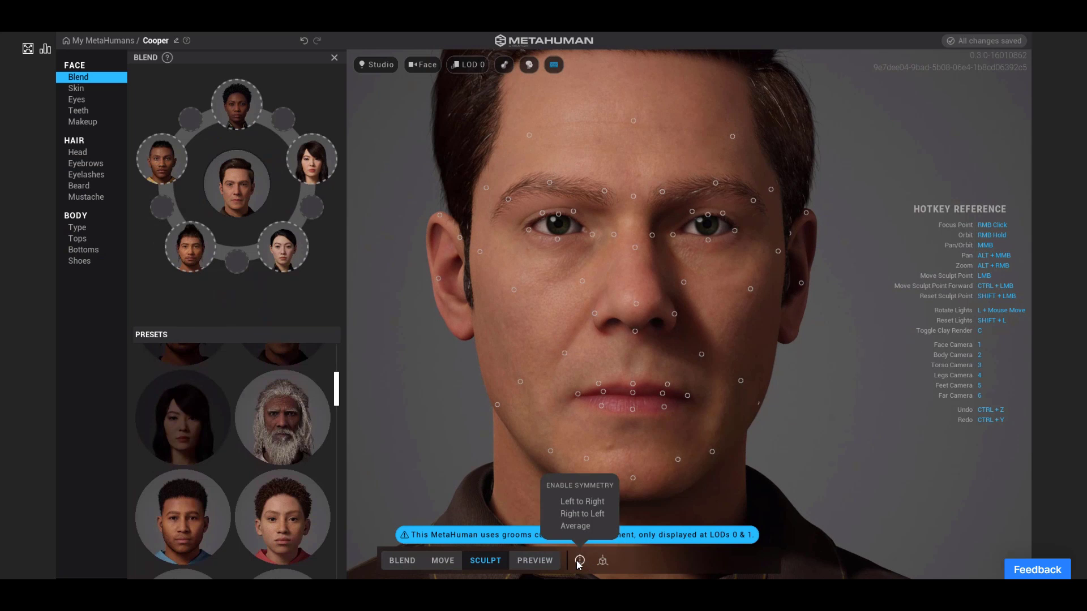
{"action": "left_click", "coordinate": [579, 503]}
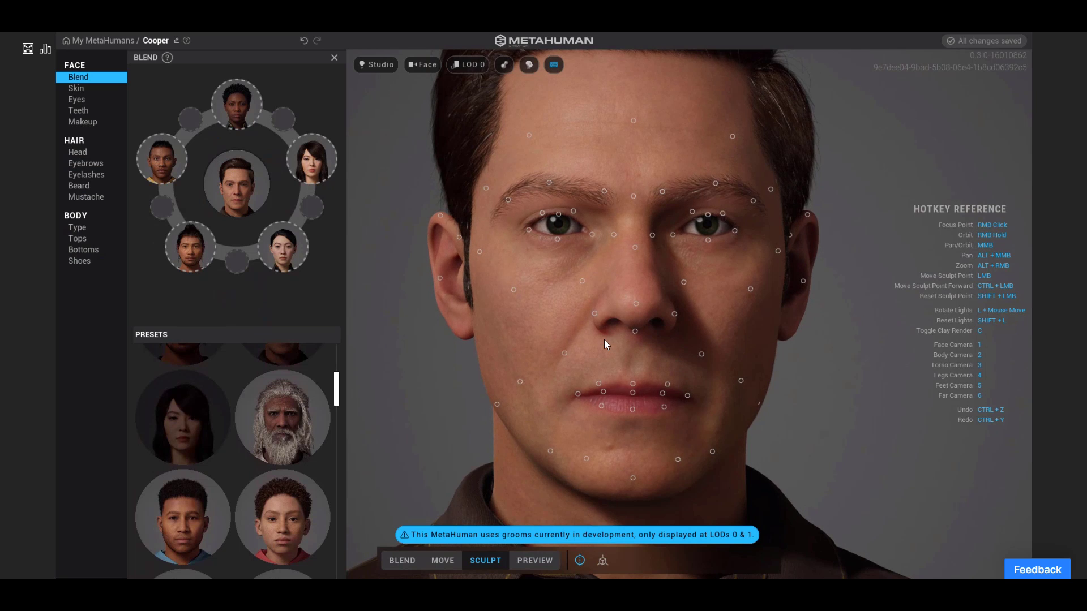
- Set the skin color to U 0.60 and V 0.49
{"action": "left_click", "coordinate": [77, 90]}
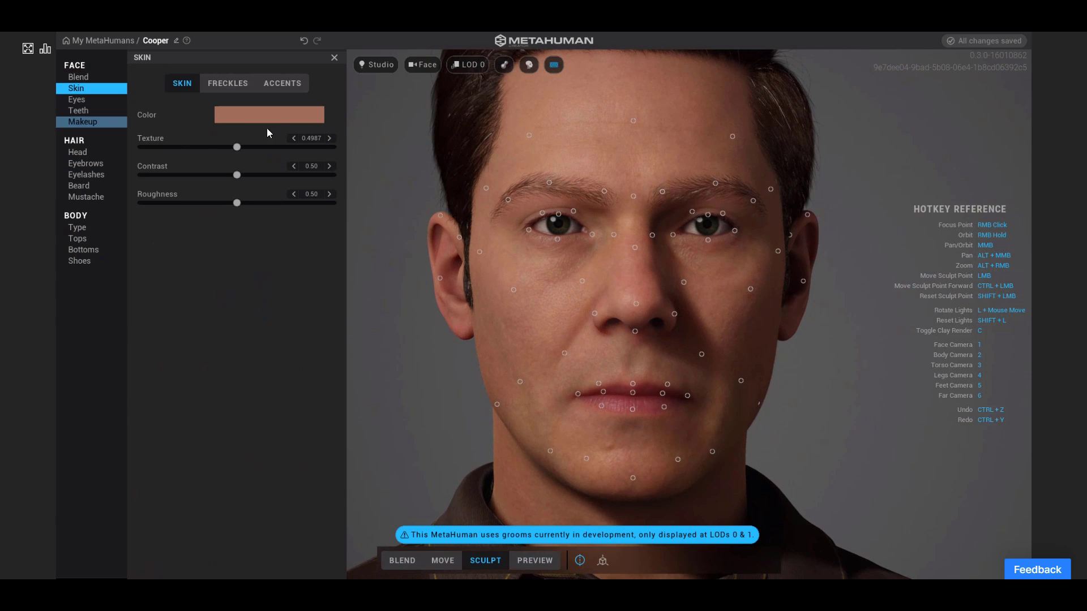
{"action": "left_click", "coordinate": [270, 113]}
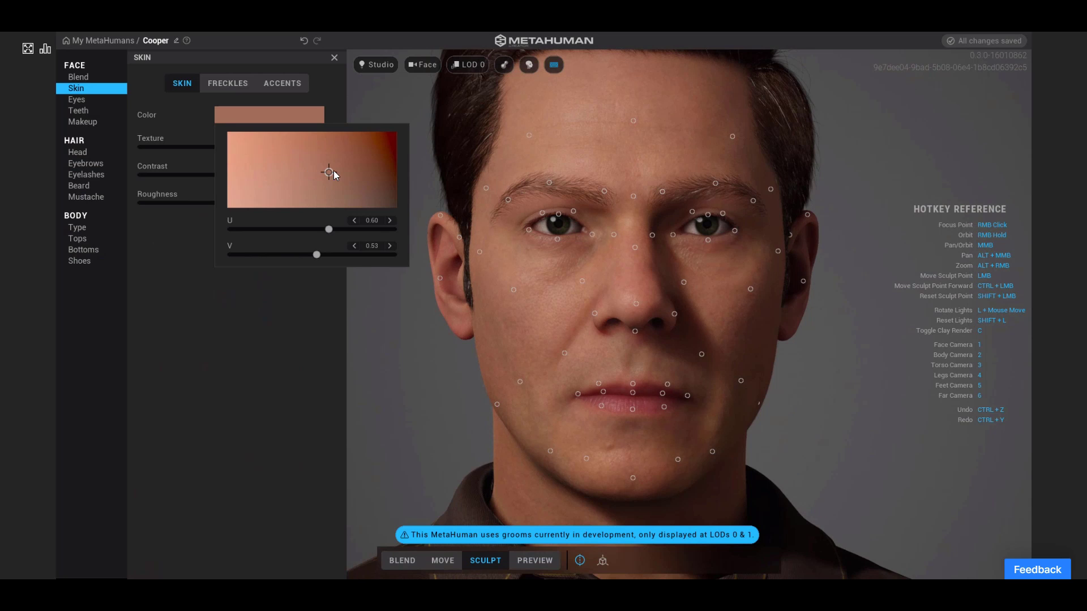
{"action": "mouse_move", "coordinate": [327, 169]}
{"action": "left_mouse_down"}
{"action": "mouse_move", "coordinate": [338, 153]}
{"action": "mouse_move", "coordinate": [330, 170]}
{"action": "left_mouse_up"}
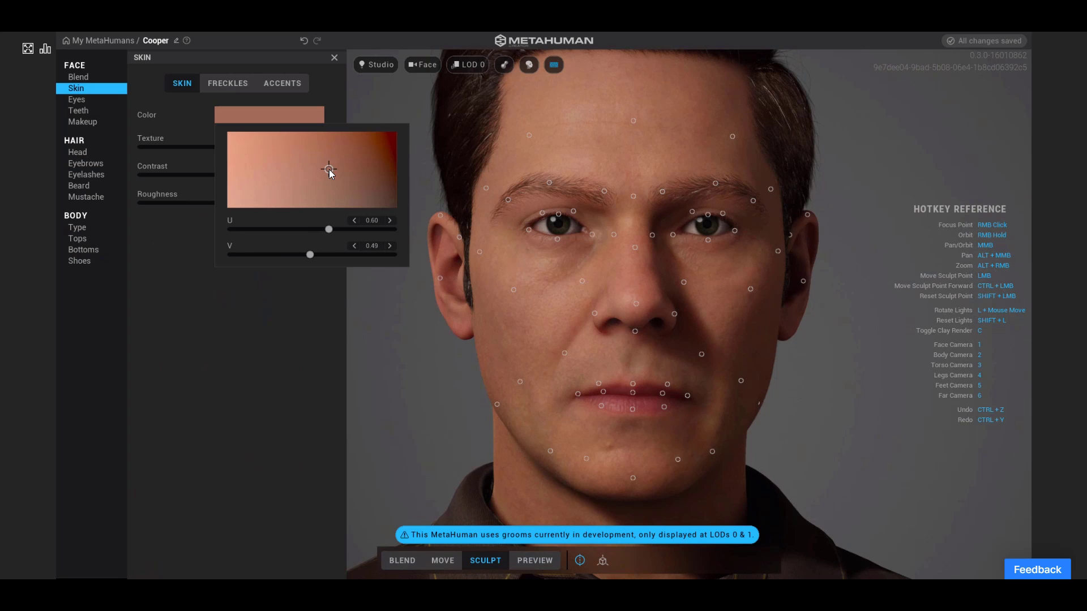
{"action": "left_click", "coordinate": [246, 330]}
- Set the skin texture to 0.4761, its contrast to 0.37 and its roughness to 0.49
{"action": "left_click_drag", "start_coordinate": [254, 151], "coordinate": [234, 159]}
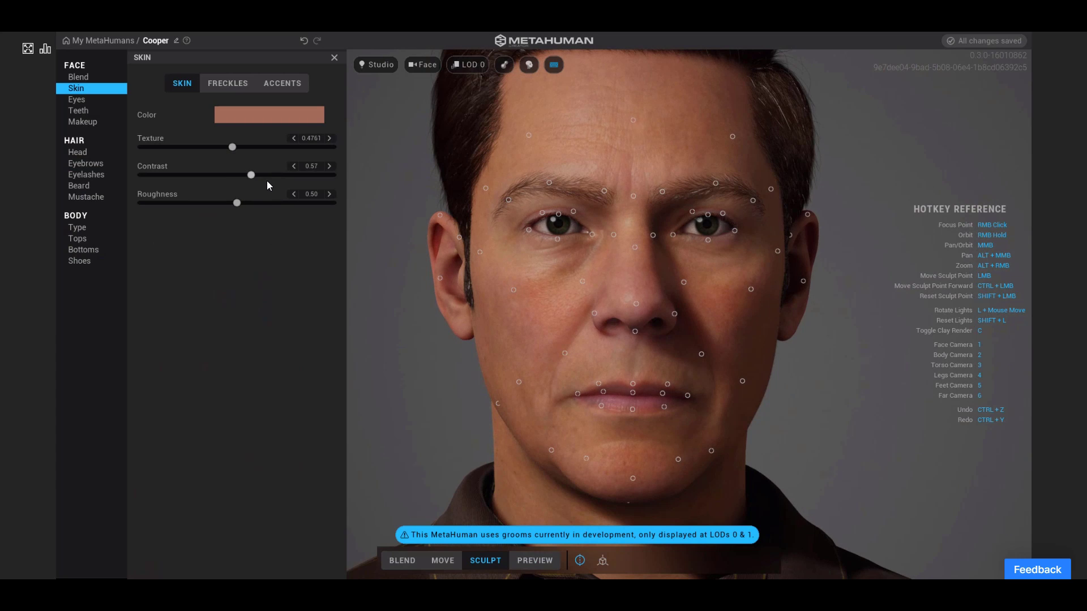
{"action": "left_click_drag", "start_coordinate": [267, 174], "coordinate": [166, 172]}
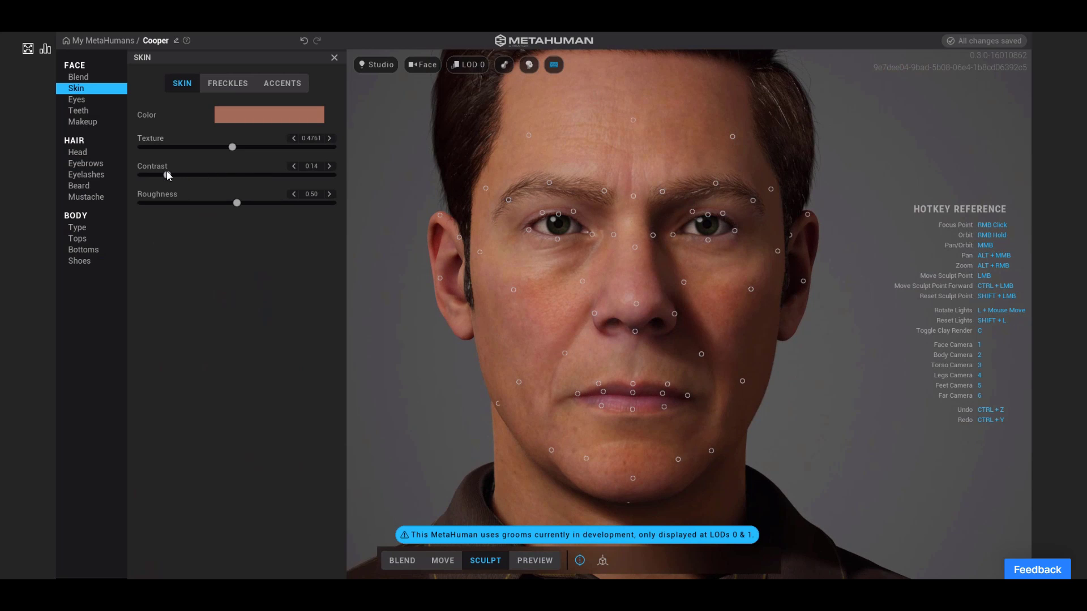
{"action": "left_click", "coordinate": [203, 176]}
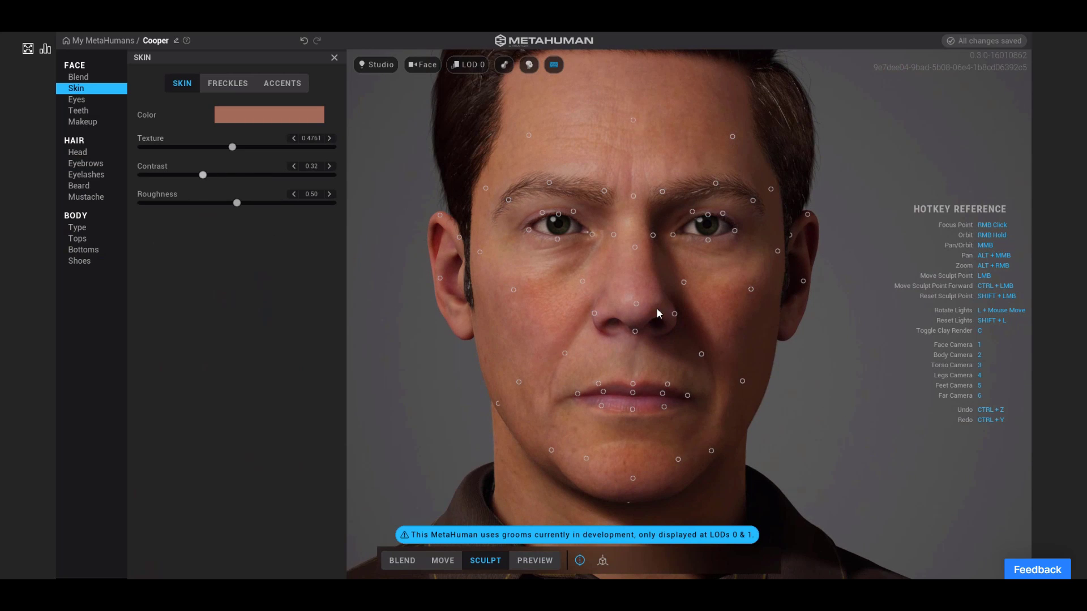
{"action": "left_click", "coordinate": [213, 176]}
{"action": "left_click", "coordinate": [234, 202]}
- Apply the second freckle pattern with density 0.15 and reduce the freckle strength
{"action": "right_click_drag", "start_coordinate": [456, 434], "coordinate": [537, 421]}
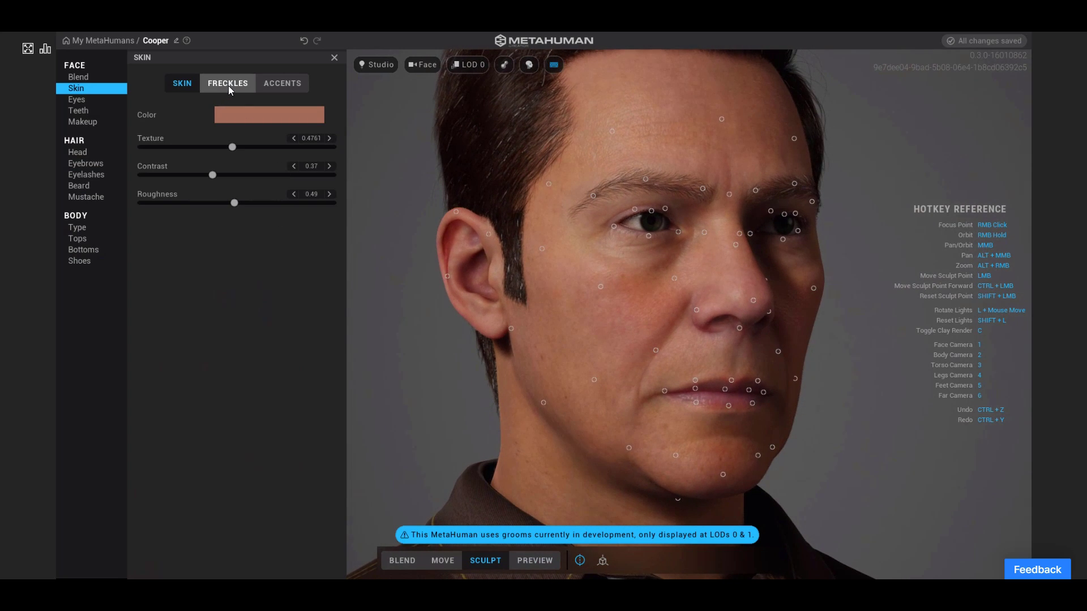
{"action": "left_click", "coordinate": [228, 86]}
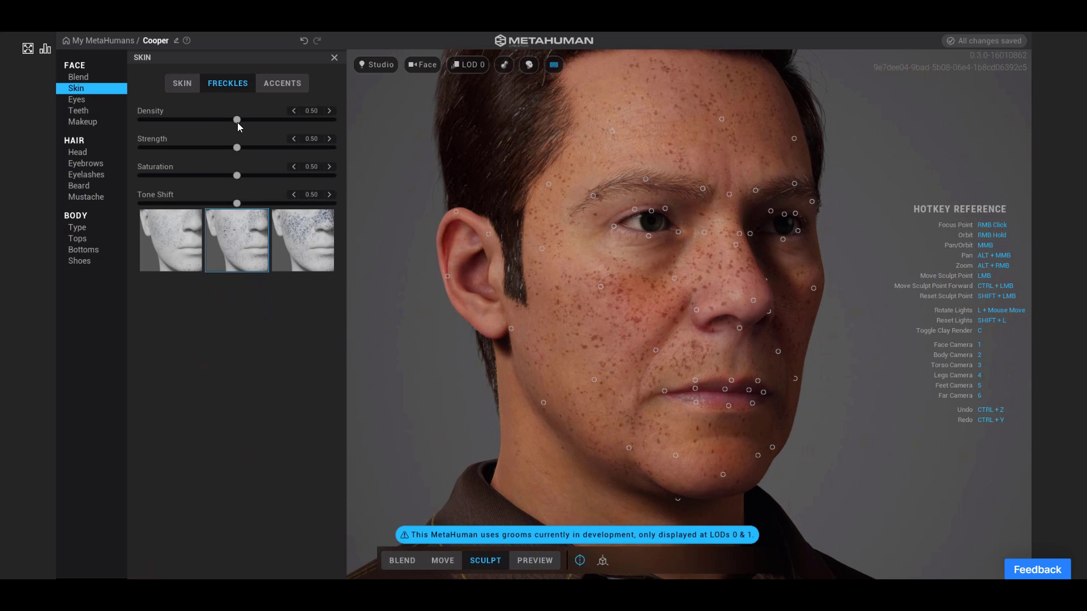
{"action": "left_click_drag", "start_coordinate": [237, 122], "coordinate": [171, 122]}
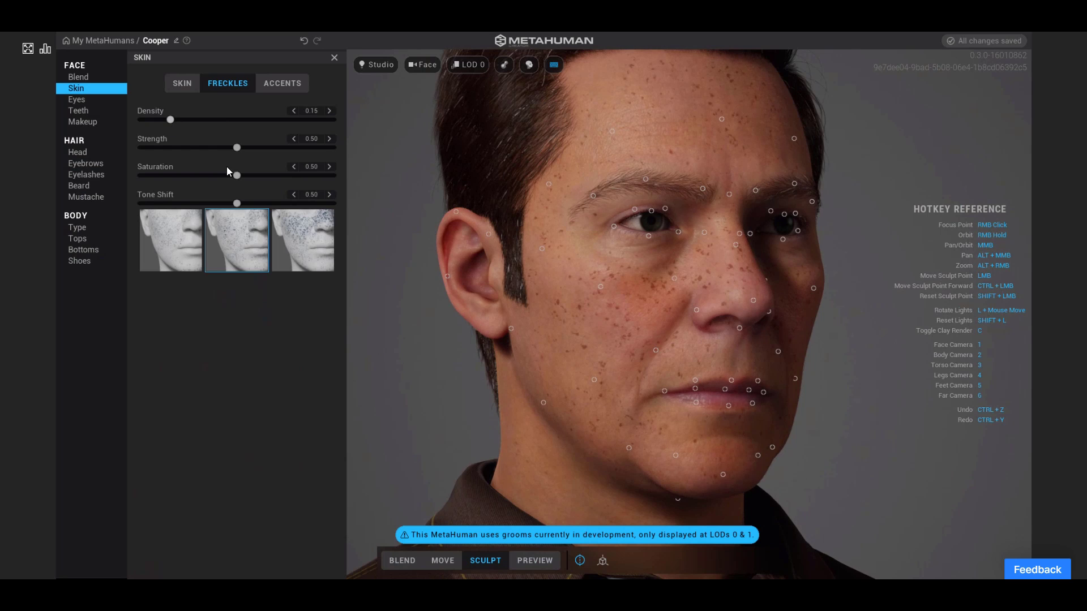
{"action": "left_click_drag", "start_coordinate": [227, 148], "coordinate": [211, 147]}
- Raise the redness and lower the saturation of the cheek skin accents
{"action": "left_click", "coordinate": [283, 85]}
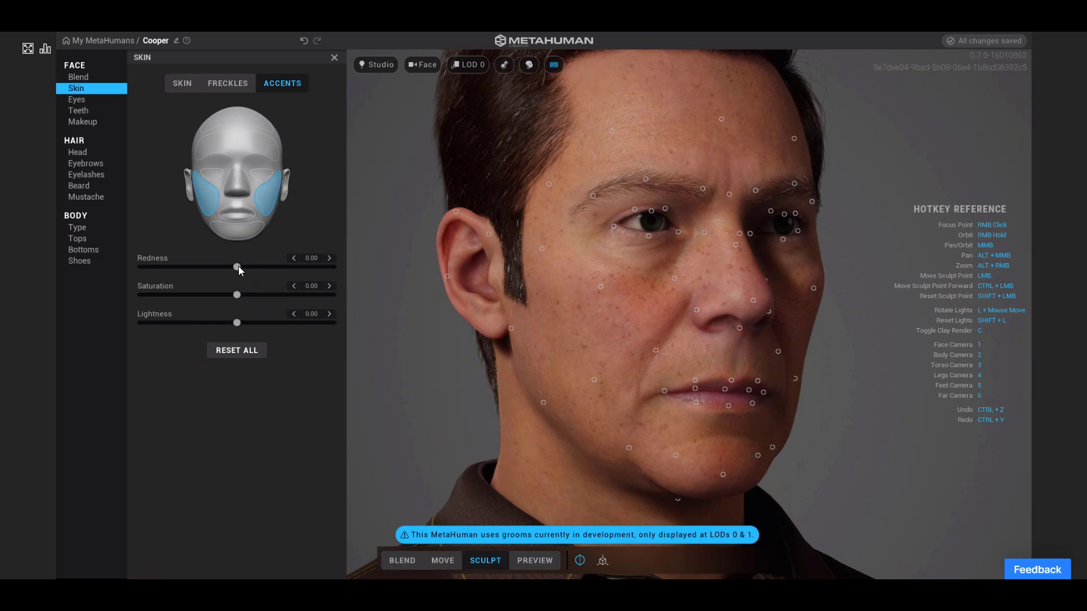
{"action": "left_click", "coordinate": [278, 270]}
{"action": "left_click", "coordinate": [207, 294]}
{"action": "left_click", "coordinate": [206, 295]}
- Apply the brown eye Preset 002 with the face camera framing the head
{"action": "left_click", "coordinate": [76, 101]}
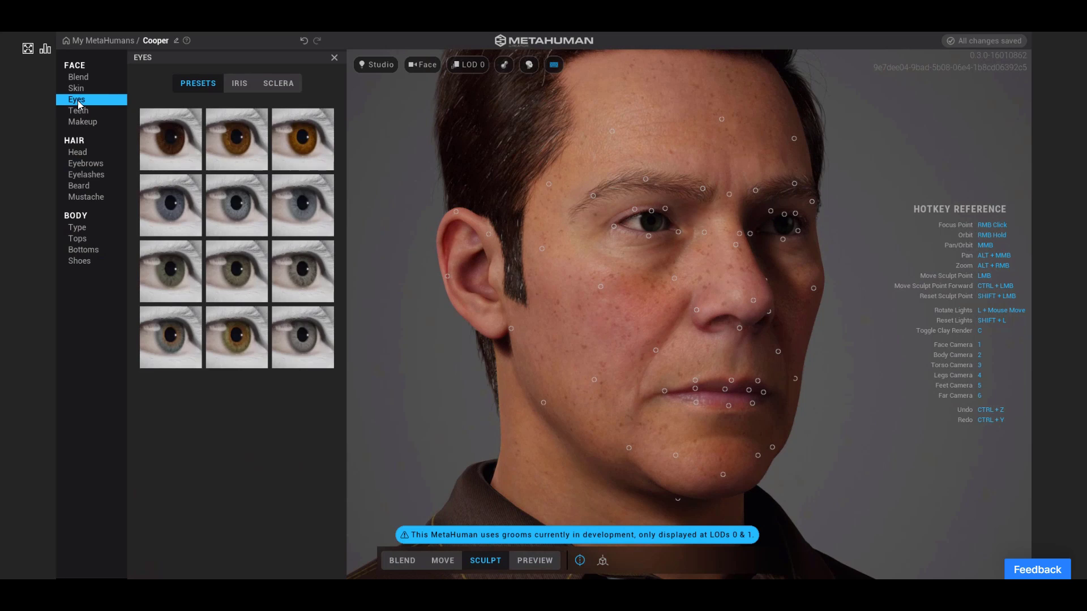
{"action": "key", "text": "1"}
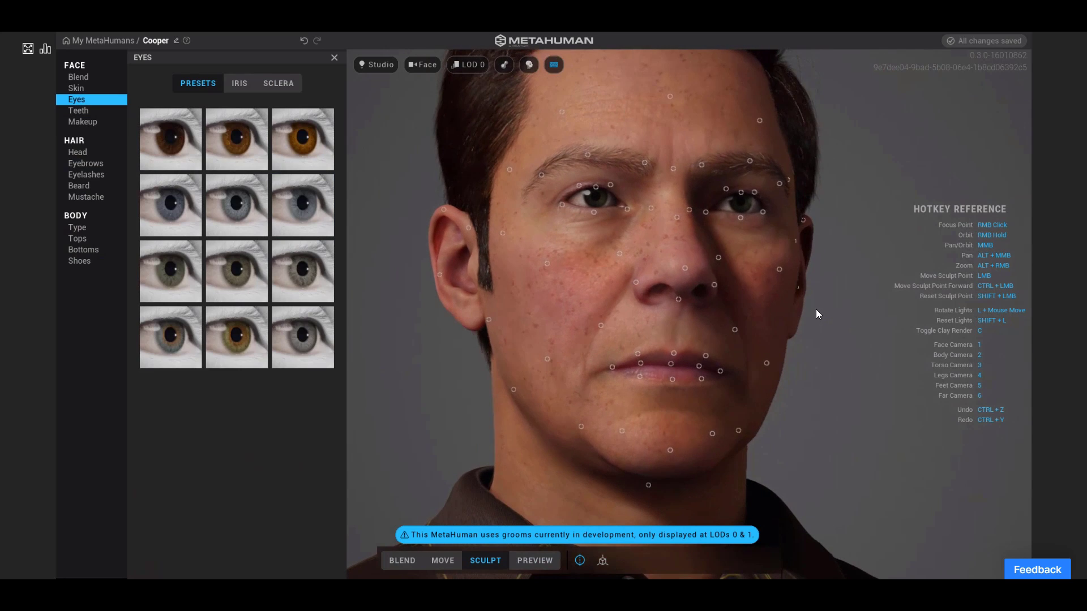
{"action": "left_click", "coordinate": [222, 141]}
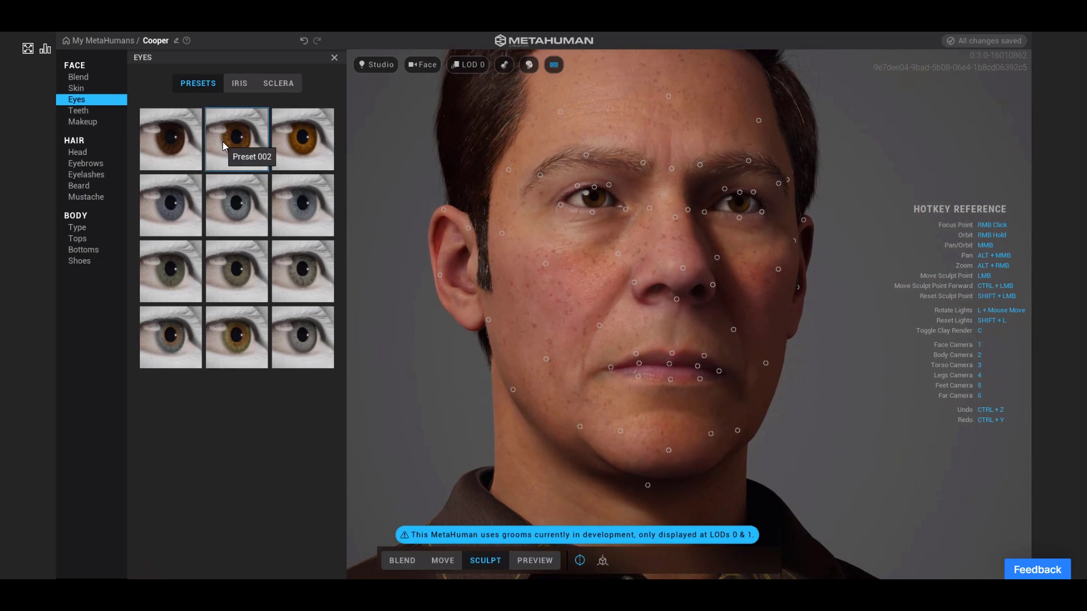
- Try the third iris pattern, inspect the eye up close and switch back to the first pattern
{"action": "left_click", "coordinate": [240, 85]}
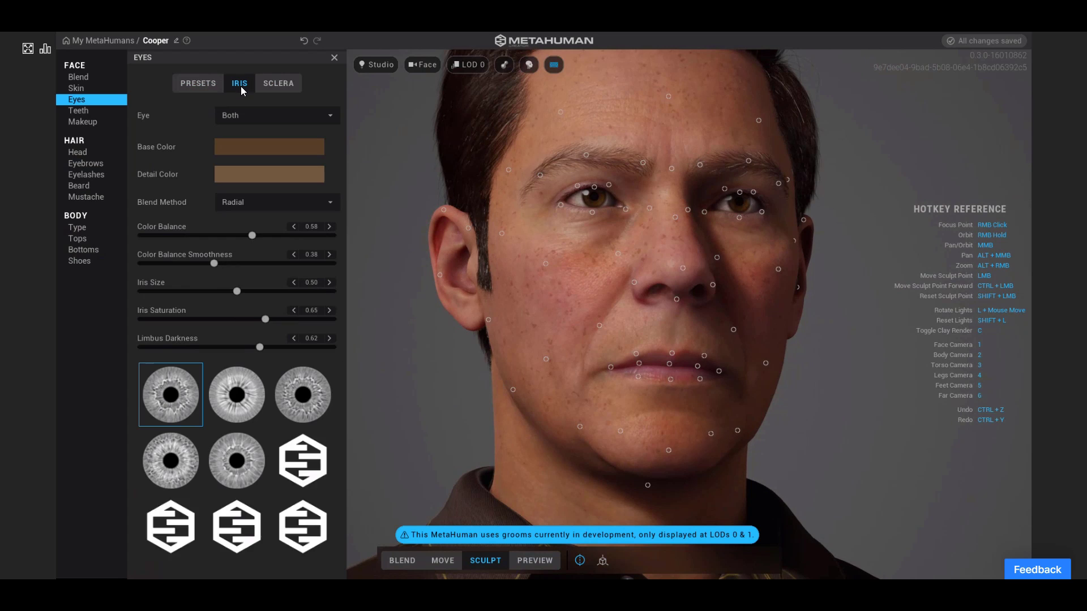
{"action": "left_click", "coordinate": [299, 398]}
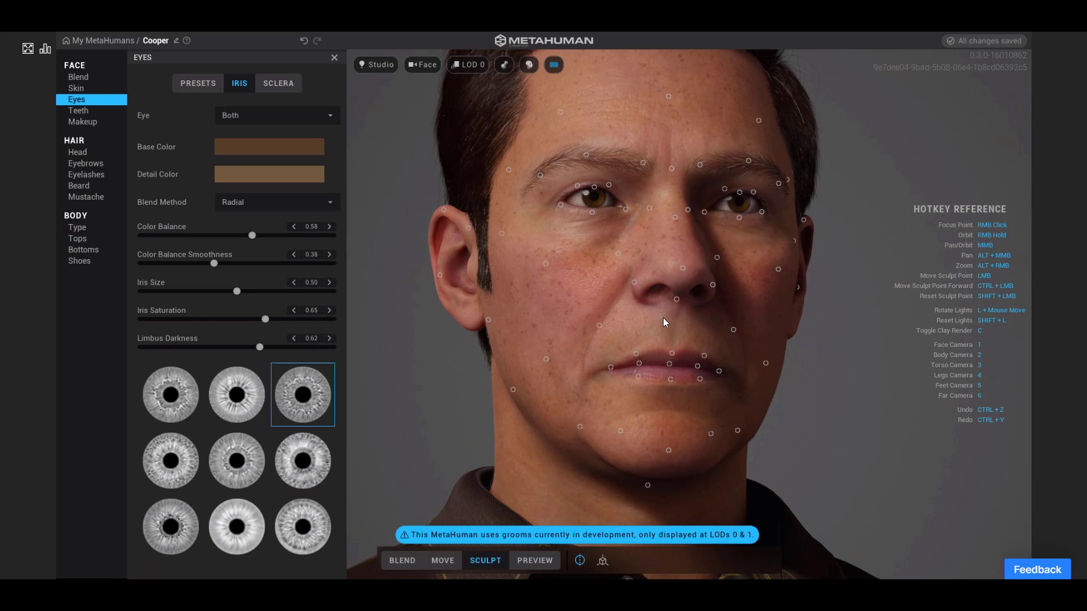
{"action": "scroll", "coordinate": [664, 318], "scroll_direction": "down", "scroll_amount": 3}
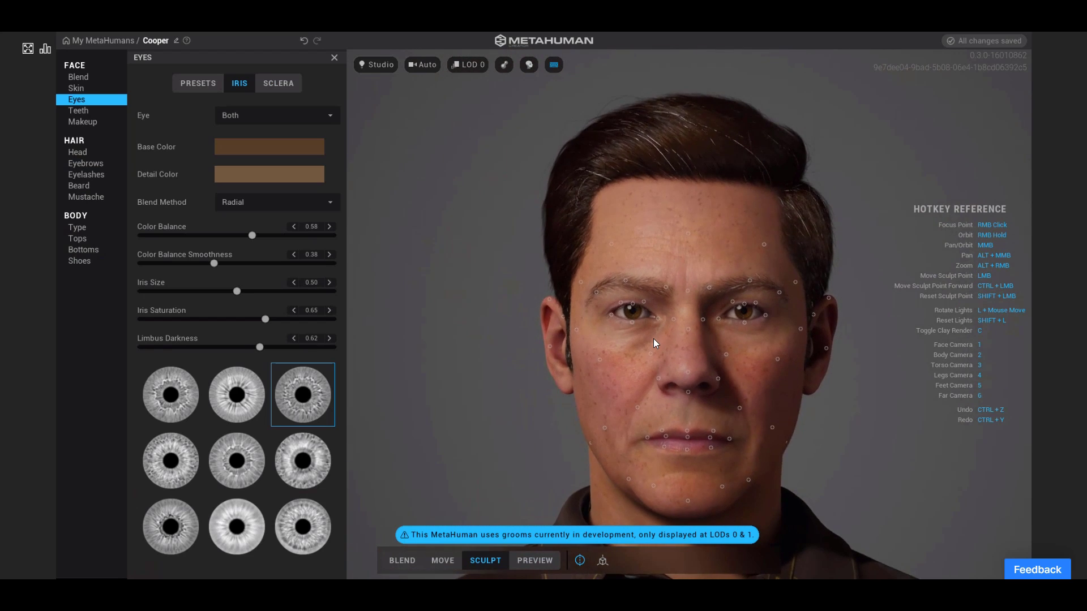
{"action": "scroll", "coordinate": [654, 339], "scroll_direction": "up", "scroll_amount": 5}
{"action": "scroll", "coordinate": [653, 339], "scroll_direction": "up", "scroll_amount": 2}
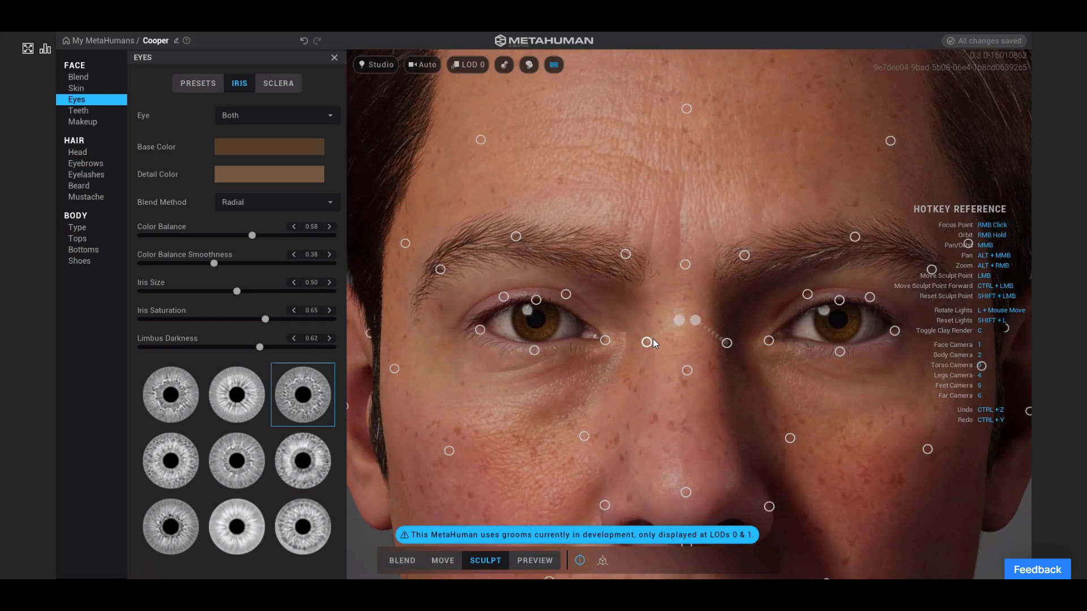
{"action": "right_click_drag", "start_coordinate": [650, 384], "coordinate": [671, 353]}
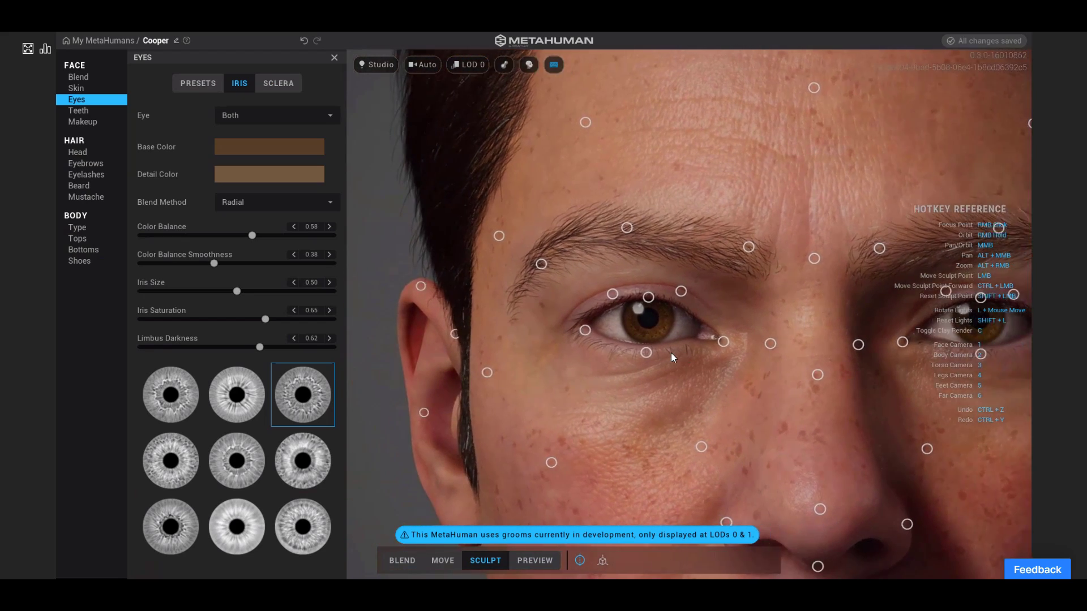
{"action": "scroll", "coordinate": [670, 352], "scroll_direction": "up", "scroll_amount": 2}
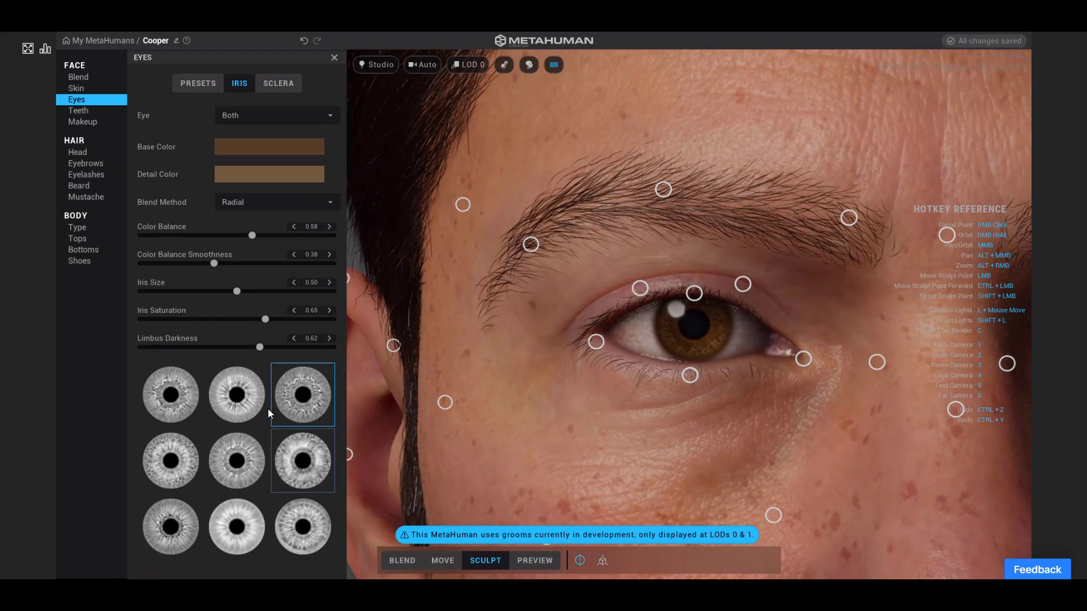
{"action": "left_click", "coordinate": [161, 402]}
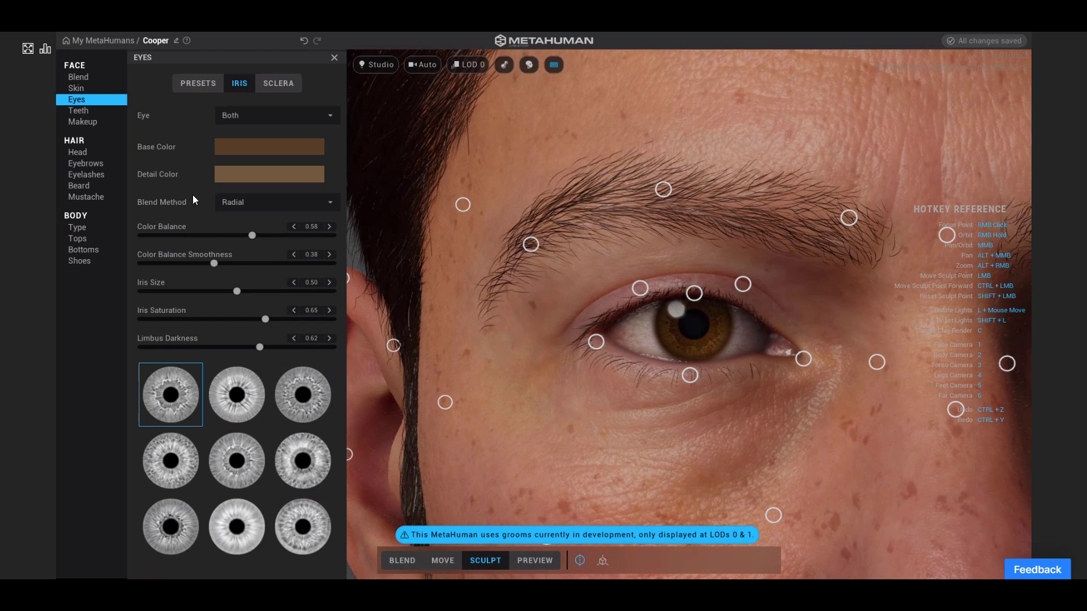
- Look over the sclera settings and open the teeth settings
{"action": "left_click", "coordinate": [281, 87]}
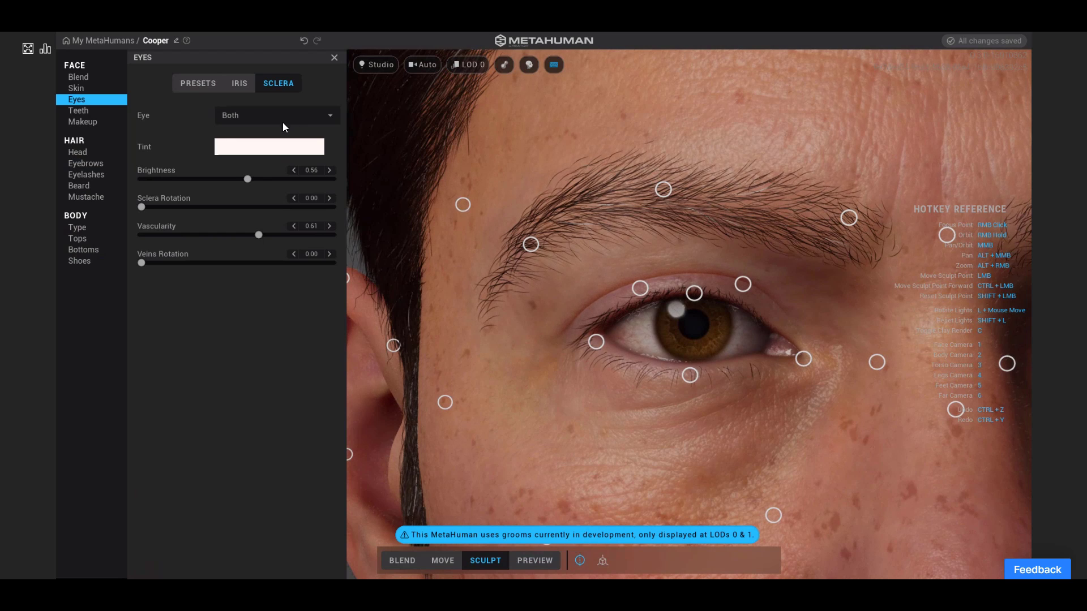
{"action": "left_click", "coordinate": [78, 112]}
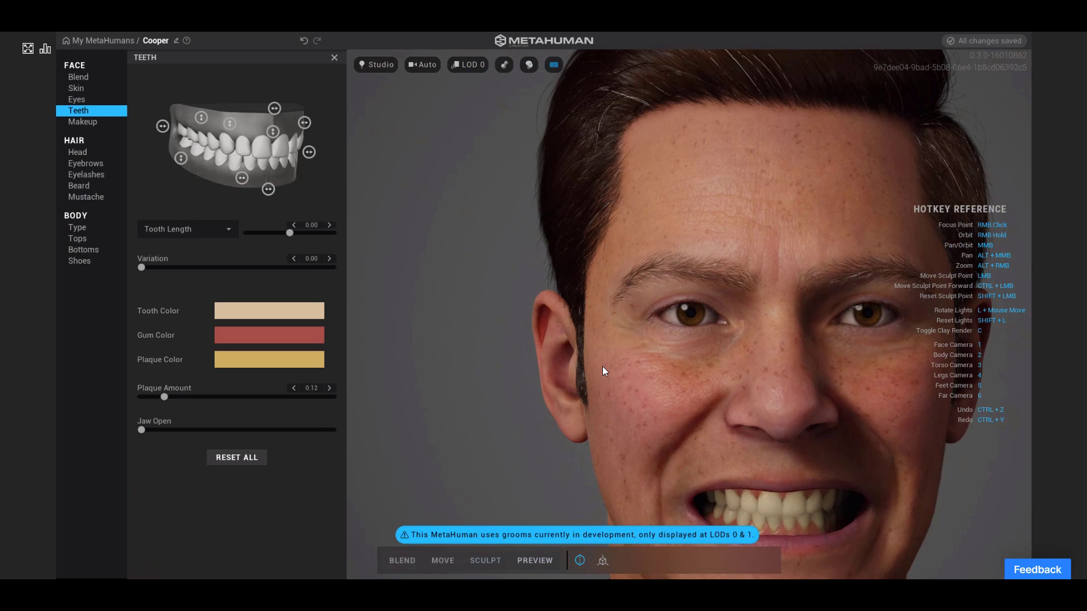
- Open the jaw wide with the face camera framing the mouth, and set the teeth variation to 0.65
{"action": "key", "text": "1"}
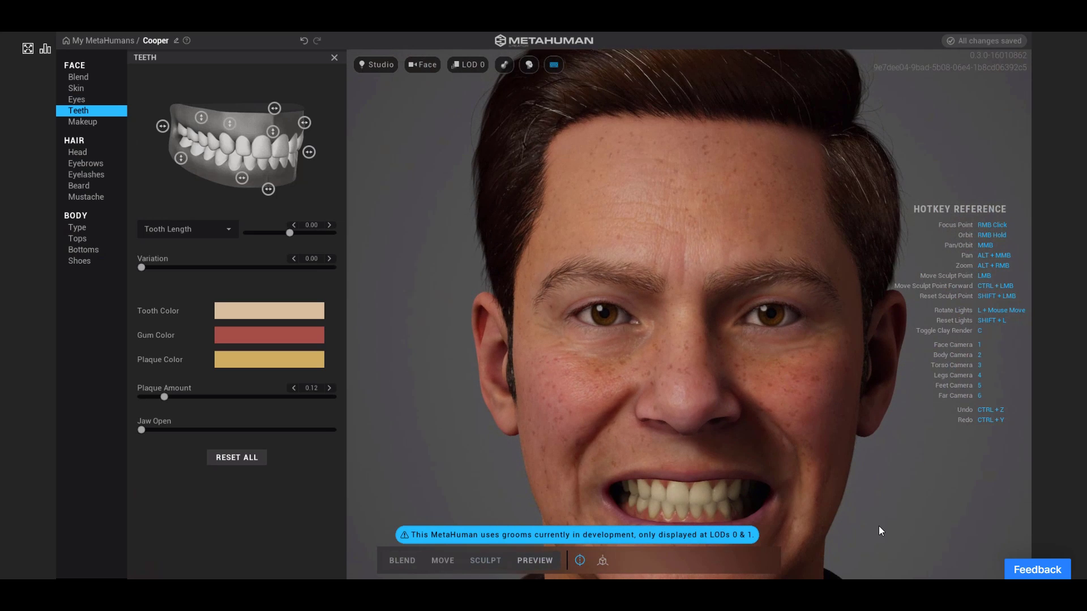
{"action": "middle_click_drag", "start_coordinate": [881, 514], "coordinate": [870, 379]}
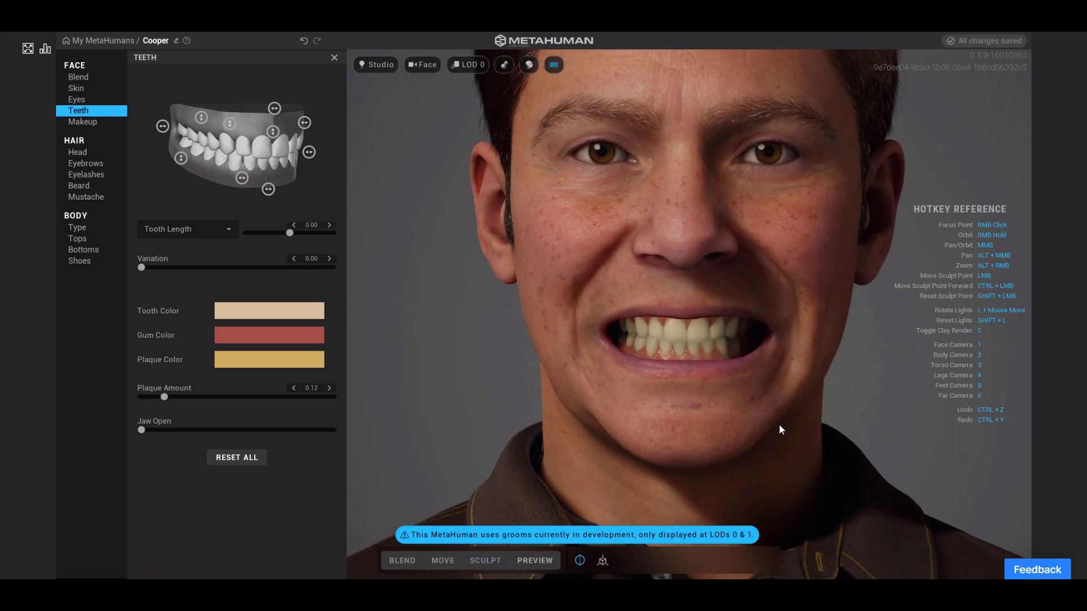
{"action": "left_click_drag", "start_coordinate": [141, 430], "coordinate": [309, 437]}
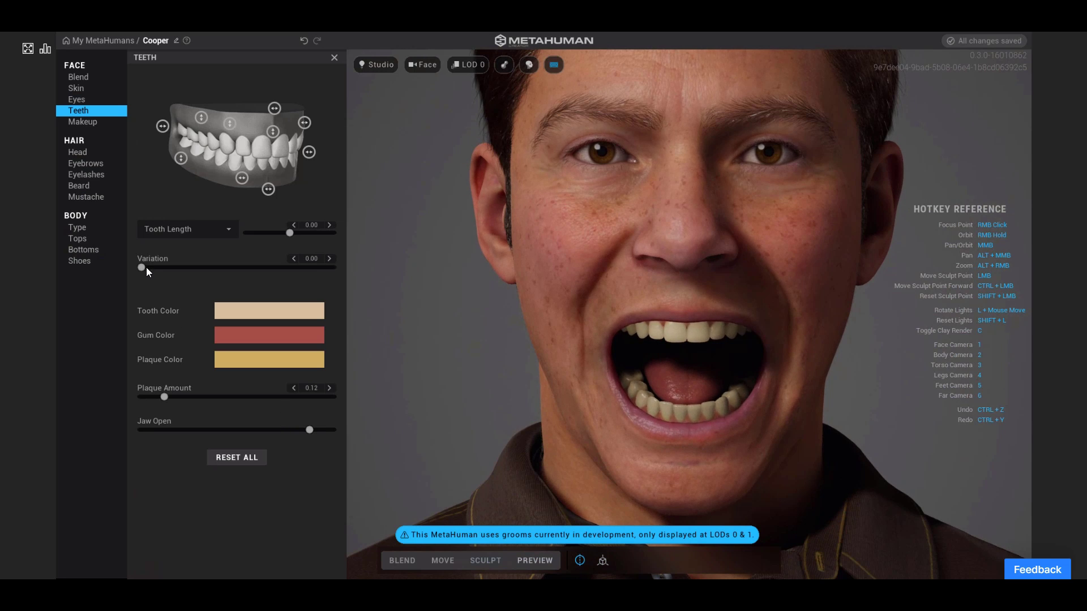
{"action": "left_click_drag", "start_coordinate": [144, 268], "coordinate": [267, 281]}
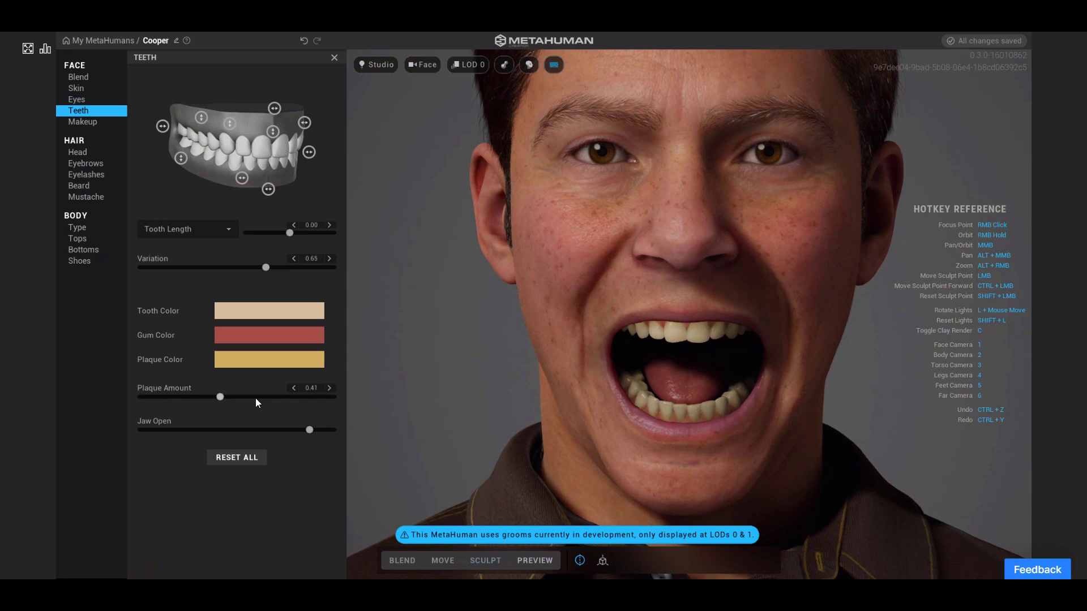
- Set the plaque amount to 0.80 and the plaque color to a darker yellow at U 0.82 and V 0.19
{"action": "left_click_drag", "start_coordinate": [256, 399], "coordinate": [283, 399]}
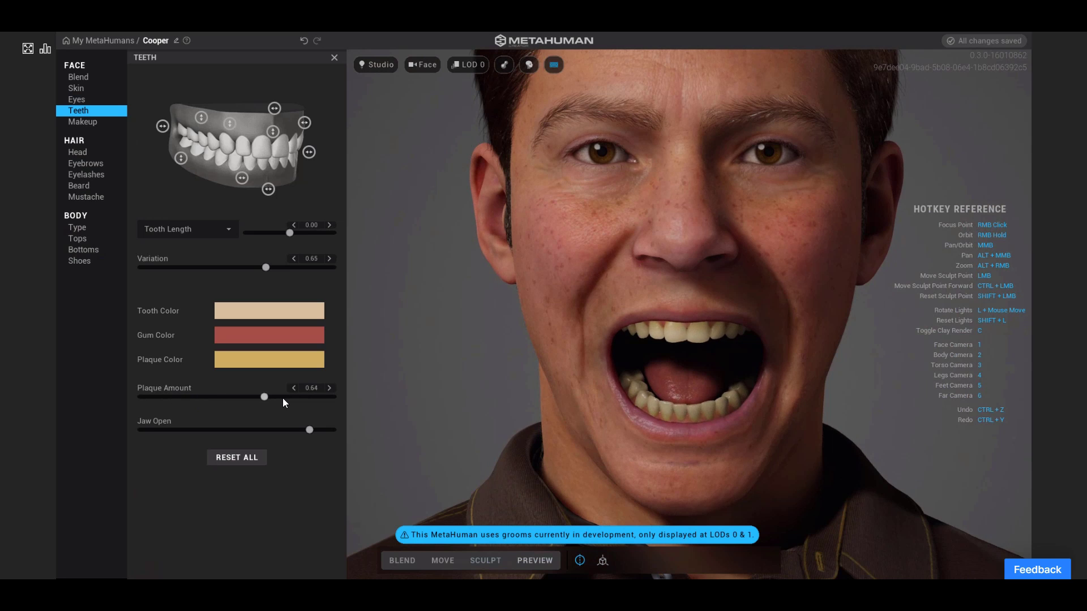
{"action": "left_click", "coordinate": [262, 362]}
{"action": "left_click_drag", "start_coordinate": [336, 399], "coordinate": [369, 392]}
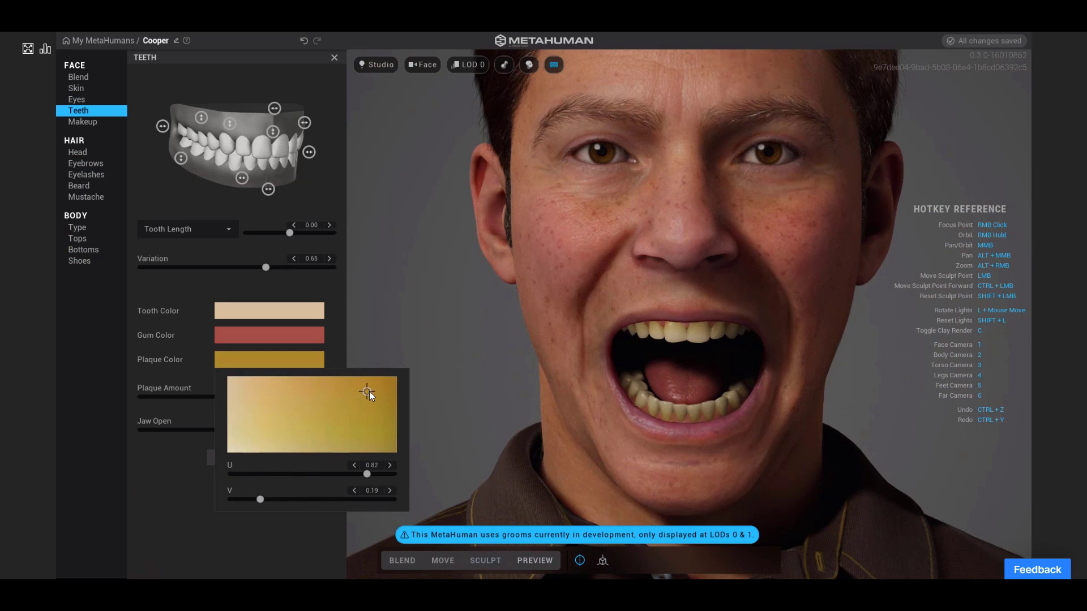
{"action": "left_click", "coordinate": [168, 484]}
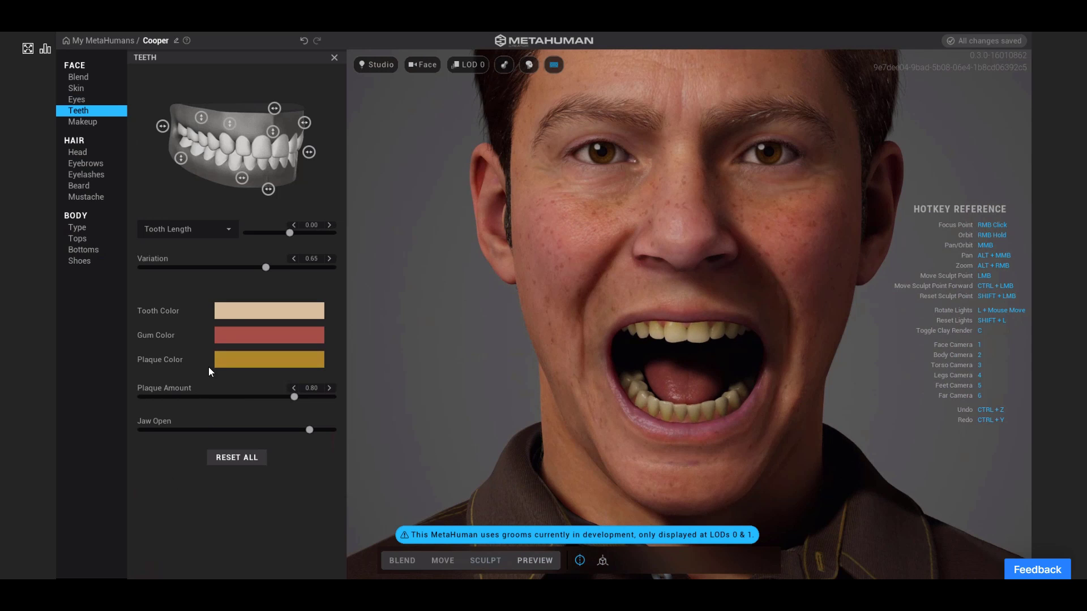
- Set the teeth's Worn Down amount to 0.21 and the Upper Shift to 0.70
{"action": "left_click", "coordinate": [213, 232]}
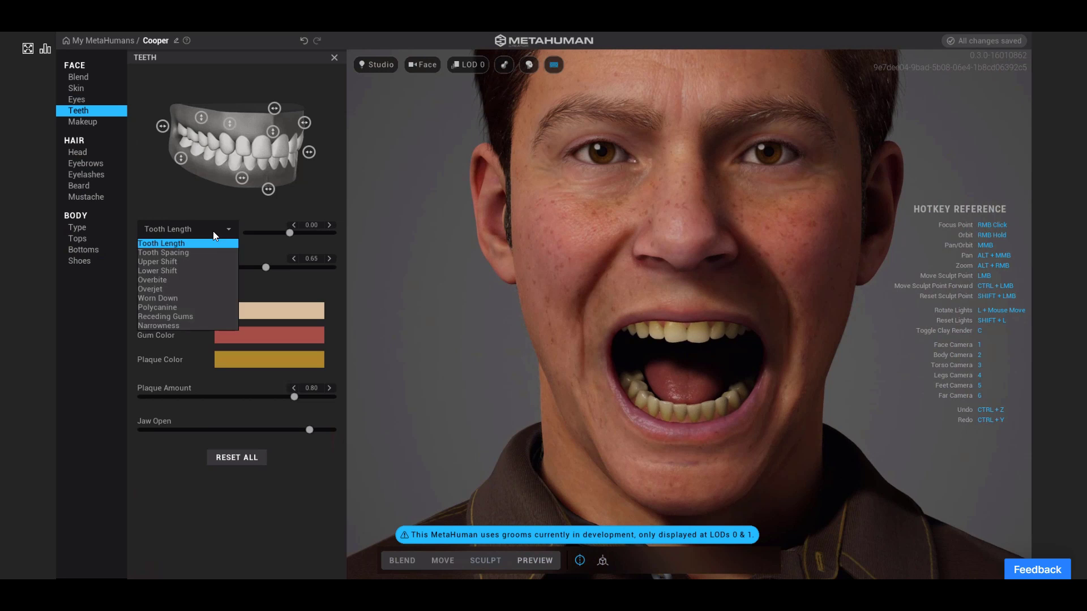
{"action": "left_click", "coordinate": [172, 301]}
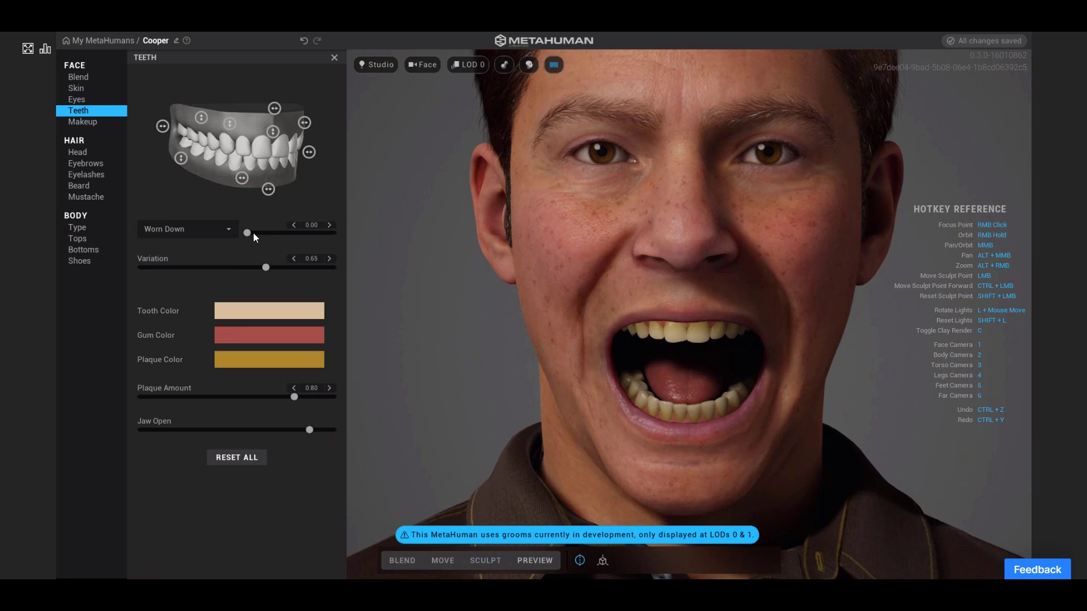
{"action": "mouse_move", "coordinate": [288, 238]}
{"action": "left_mouse_down"}
{"action": "mouse_move", "coordinate": [296, 238]}
{"action": "mouse_move", "coordinate": [268, 237]}
{"action": "left_mouse_up"}
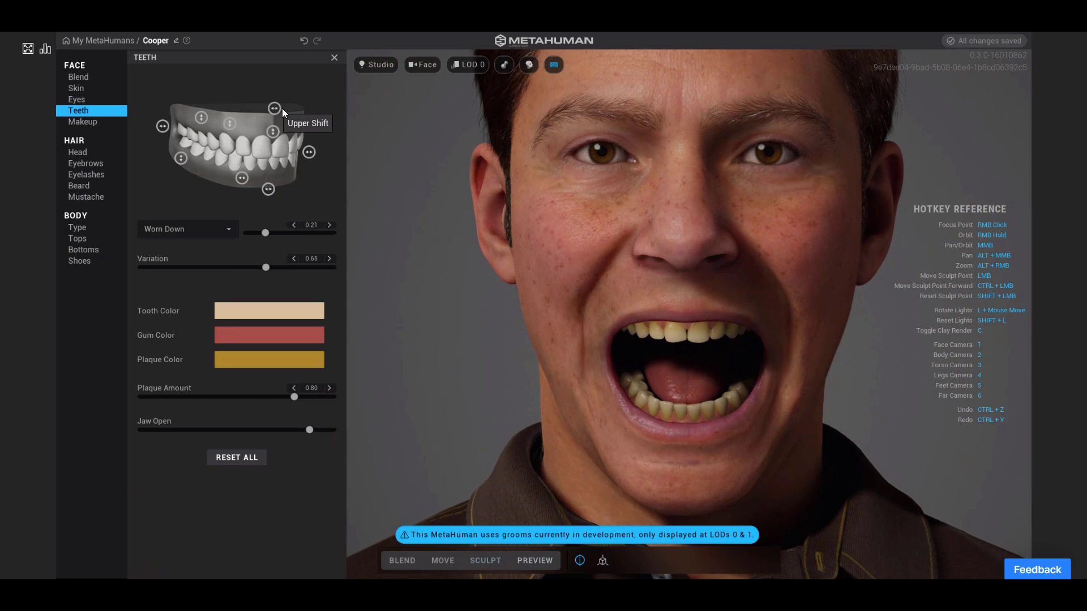
{"action": "mouse_move", "coordinate": [282, 109]}
{"action": "left_mouse_down"}
{"action": "mouse_move", "coordinate": [308, 106]}
{"action": "mouse_move", "coordinate": [266, 107]}
{"action": "mouse_move", "coordinate": [289, 111]}
{"action": "left_mouse_up"}
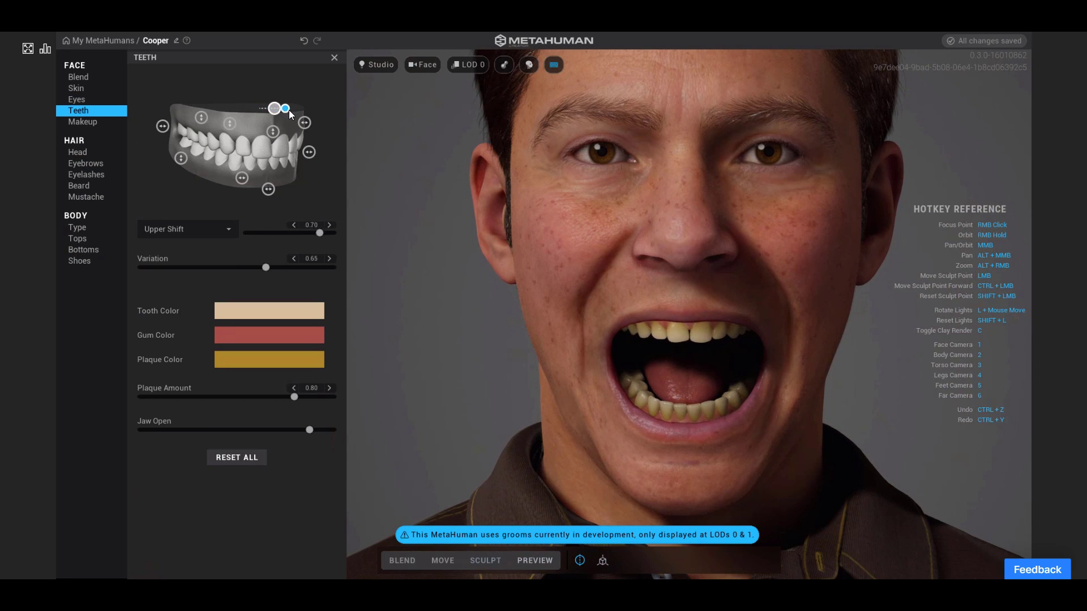
- Raise the teeth's Worn Down amount to 0.30 and set Tooth Spacing to 0.13
{"action": "left_click", "coordinate": [182, 158]}
{"action": "mouse_move", "coordinate": [190, 168]}
{"action": "left_mouse_down"}
{"action": "mouse_move", "coordinate": [192, 133]}
{"action": "mouse_move", "coordinate": [195, 161]}
{"action": "mouse_move", "coordinate": [191, 153]}
{"action": "left_mouse_up"}
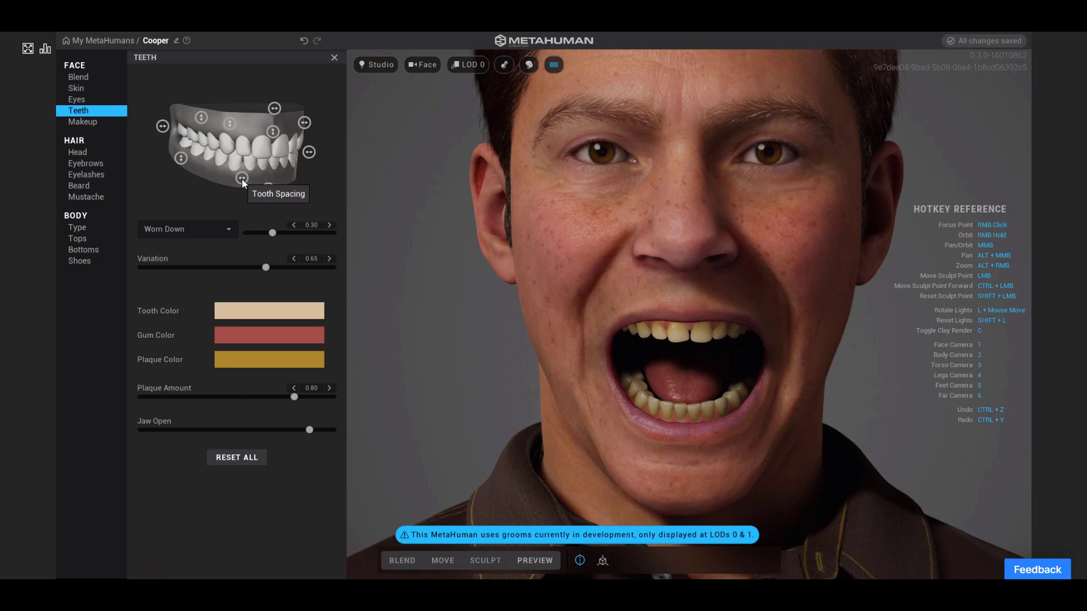
{"action": "mouse_move", "coordinate": [242, 179]}
{"action": "left_mouse_down"}
{"action": "mouse_move", "coordinate": [260, 182]}
{"action": "mouse_move", "coordinate": [242, 179]}
{"action": "left_mouse_up"}
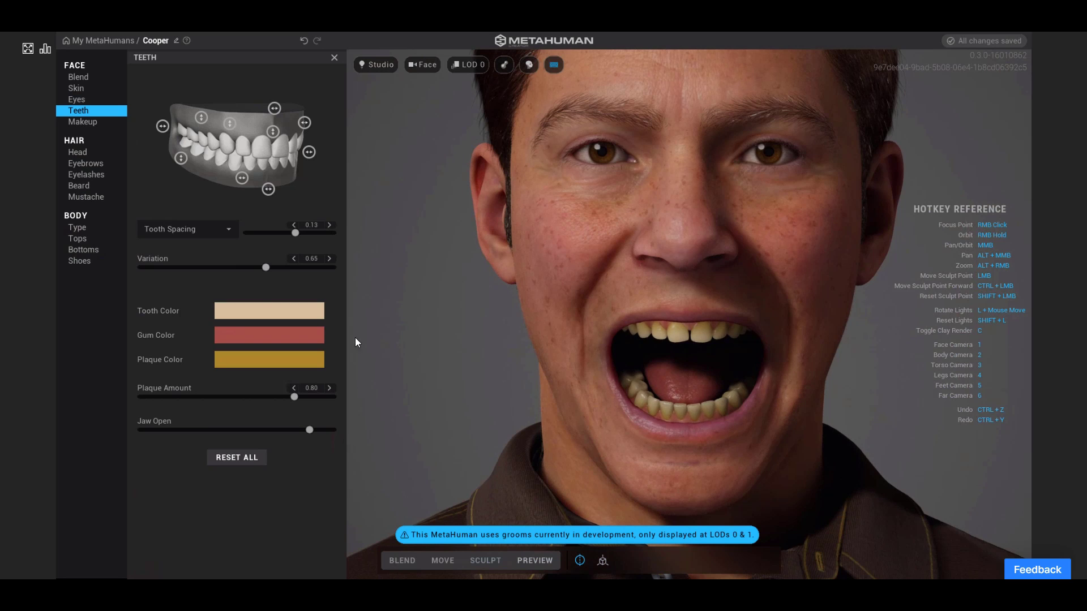
{"action": "left_click", "coordinate": [199, 229]}
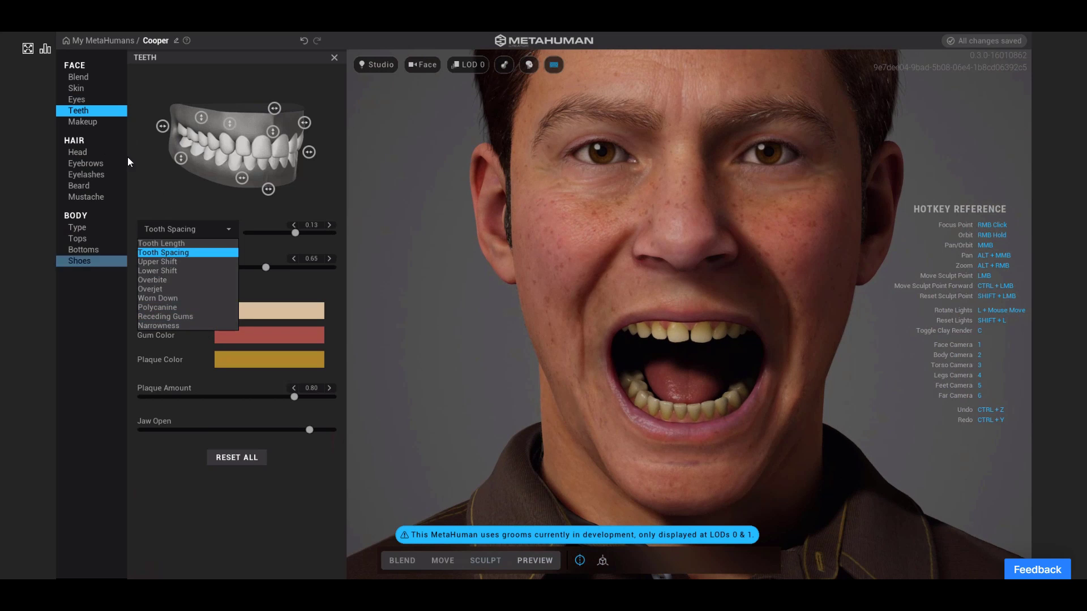
- After checking the lip makeup options, apply the second eye makeup style with roughness 0.09 and transparency 0.41
{"action": "left_click", "coordinate": [93, 121]}
{"action": "left_click", "coordinate": [93, 121]}
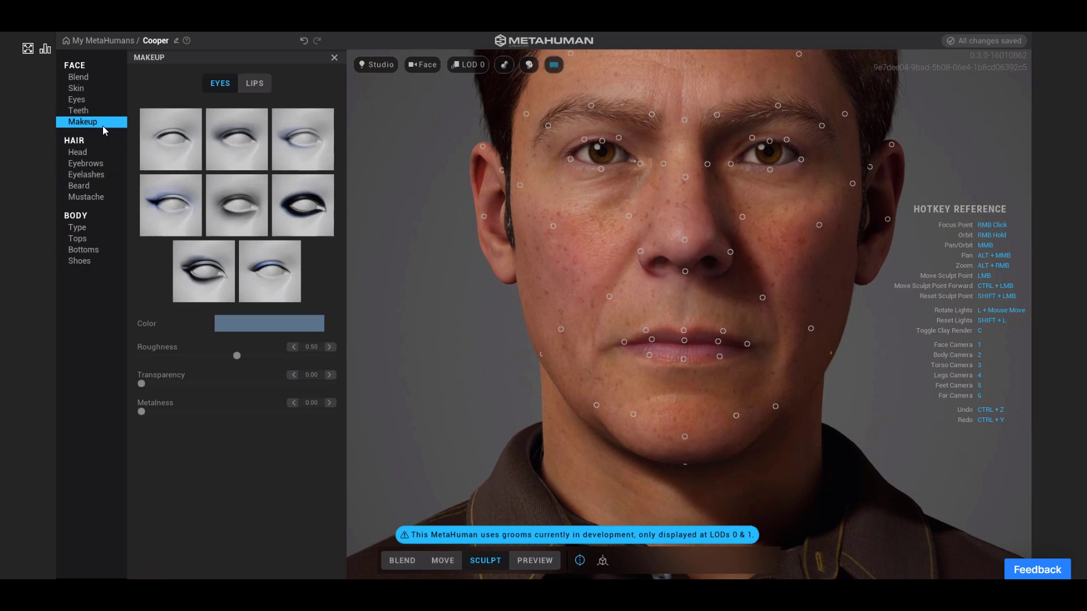
{"action": "left_click", "coordinate": [253, 83]}
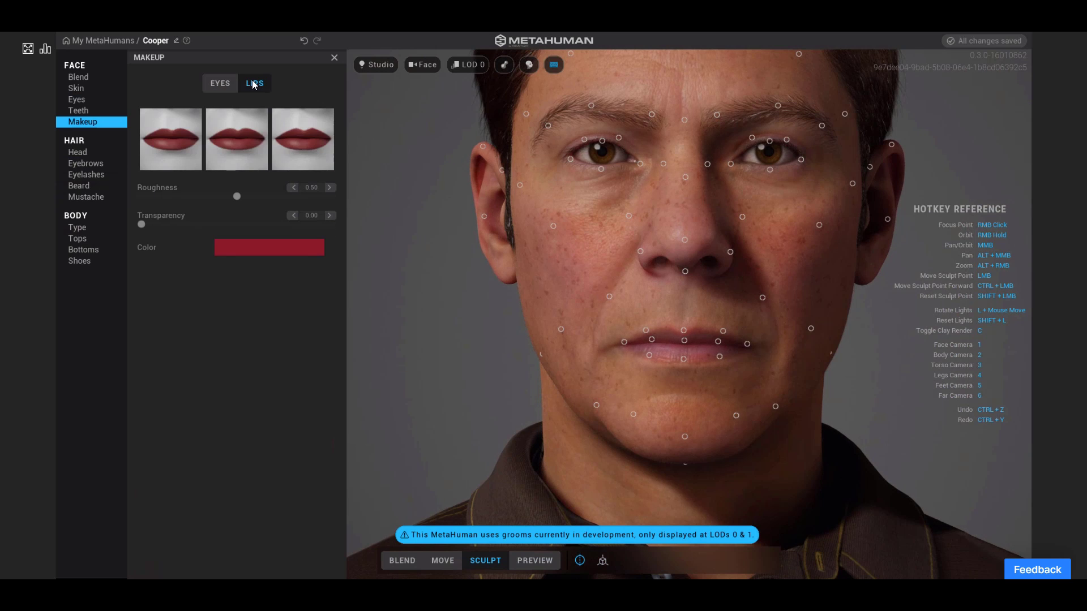
{"action": "left_click", "coordinate": [221, 84]}
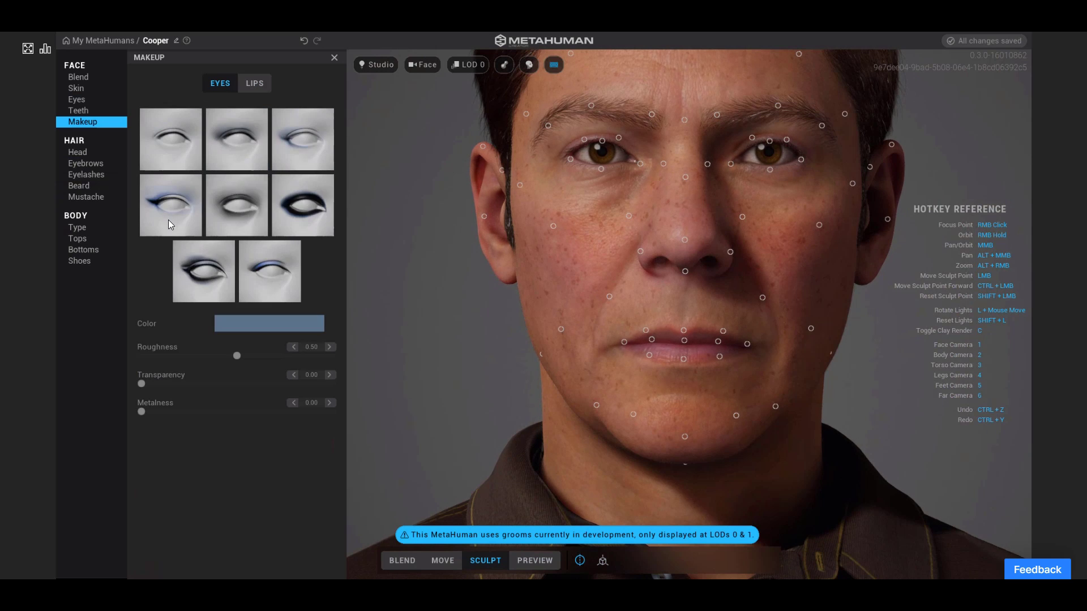
{"action": "left_click", "coordinate": [231, 146]}
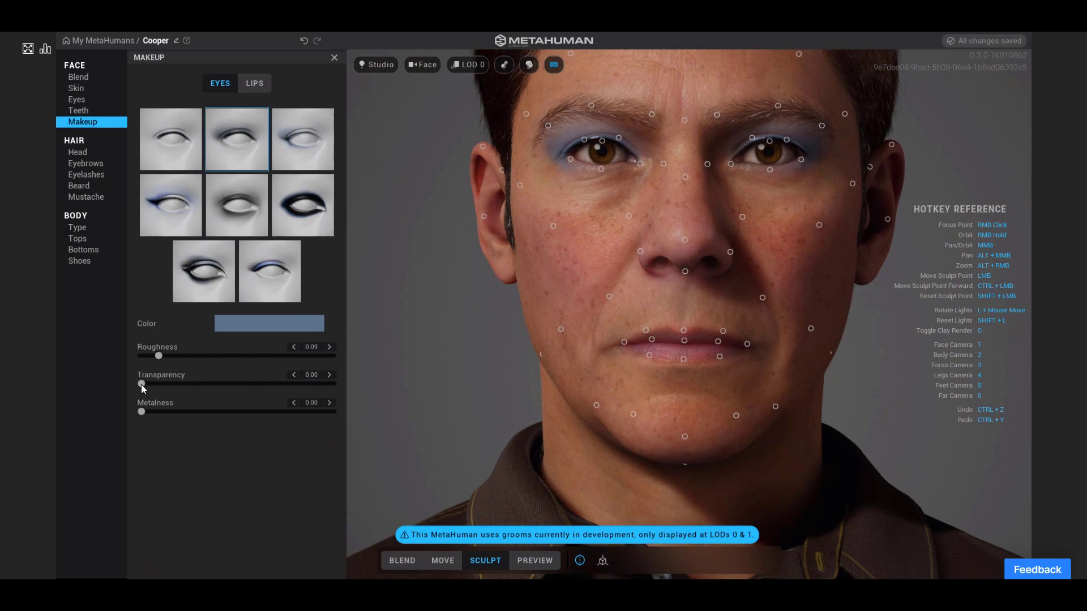
{"action": "left_click_drag", "start_coordinate": [172, 386], "coordinate": [205, 386]}
- Darken the eye makeup color by lowering its Value to 0.09
{"action": "left_click", "coordinate": [263, 326]}
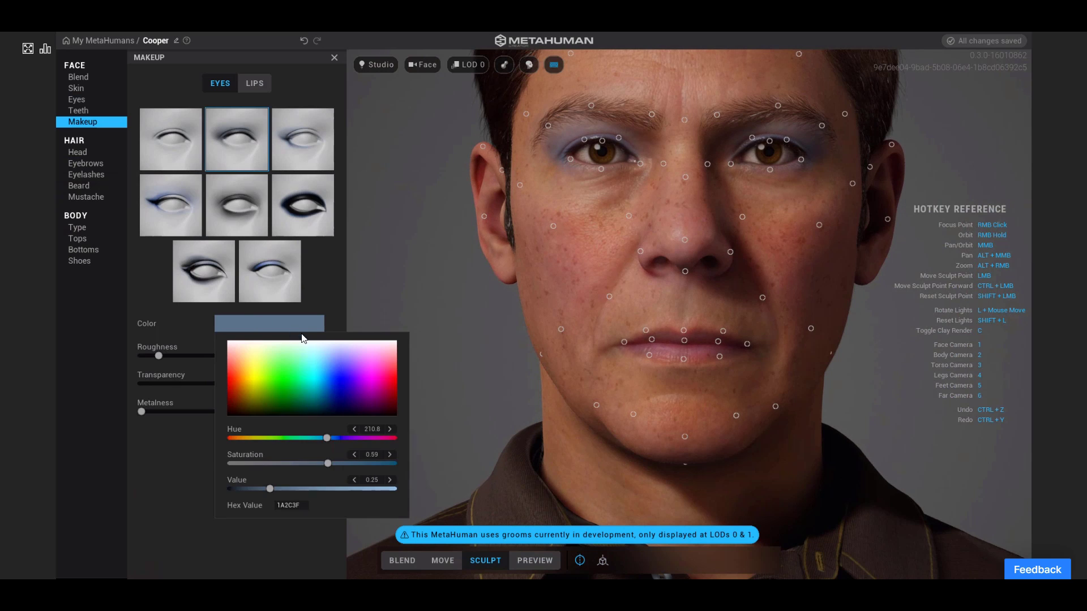
{"action": "left_click_drag", "start_coordinate": [267, 490], "coordinate": [243, 487]}
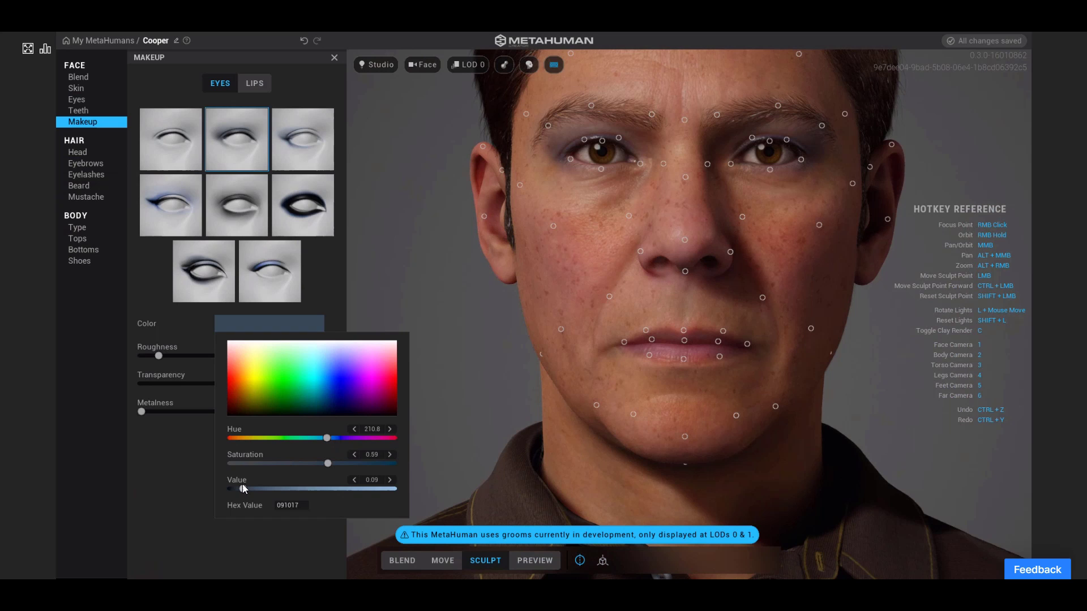
{"action": "left_click", "coordinate": [165, 501]}
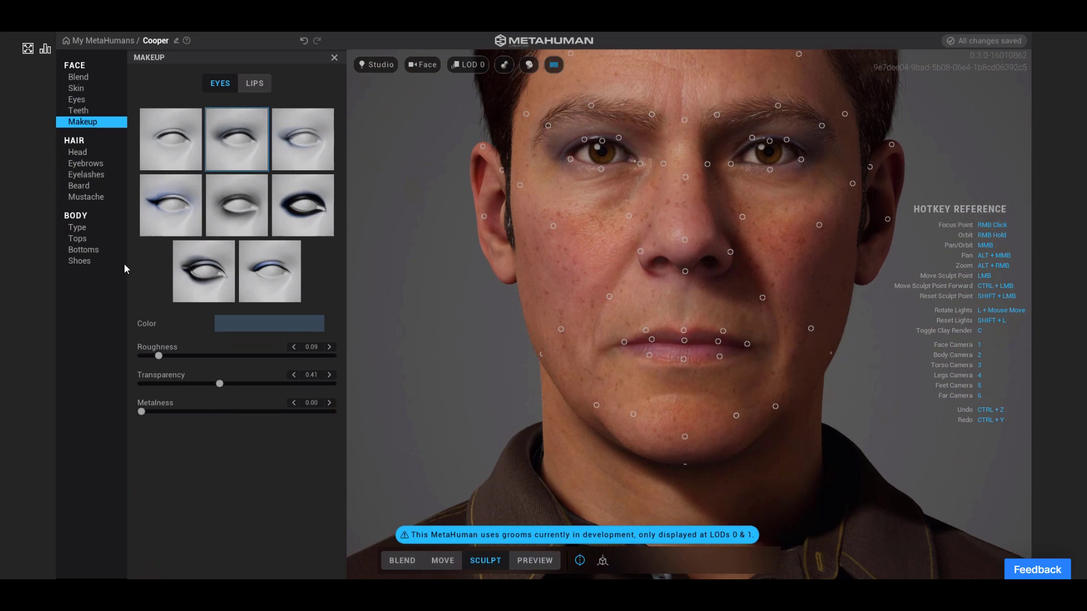
- Try the afro, Short Pulled Back and Medium Mohawk hairstyles on the head, viewing the mohawk from the side
{"action": "left_click", "coordinate": [85, 152]}
{"action": "left_click", "coordinate": [81, 152]}
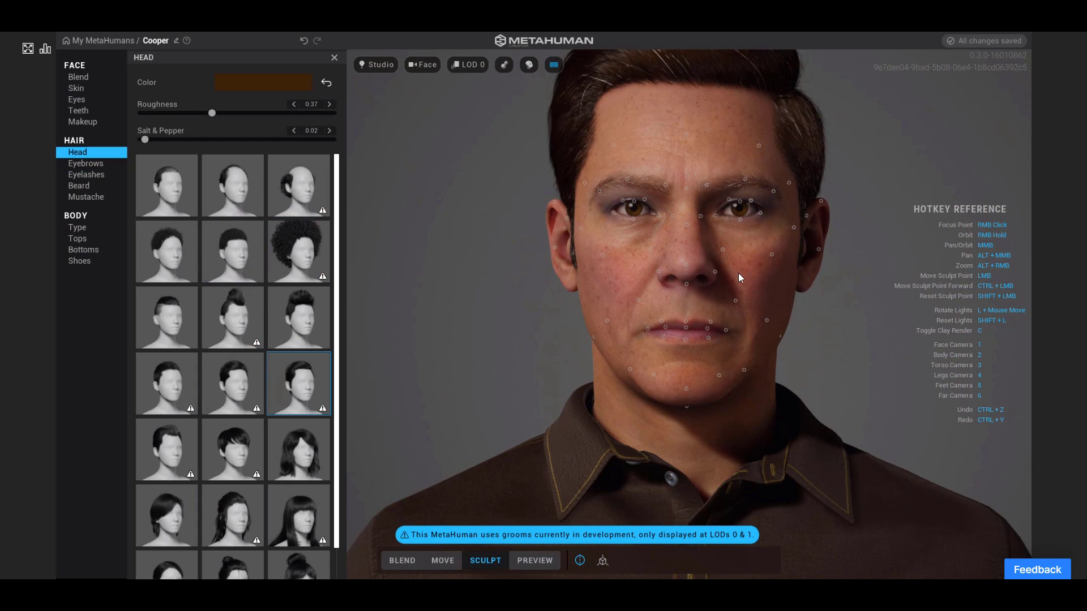
{"action": "left_click", "coordinate": [287, 257]}
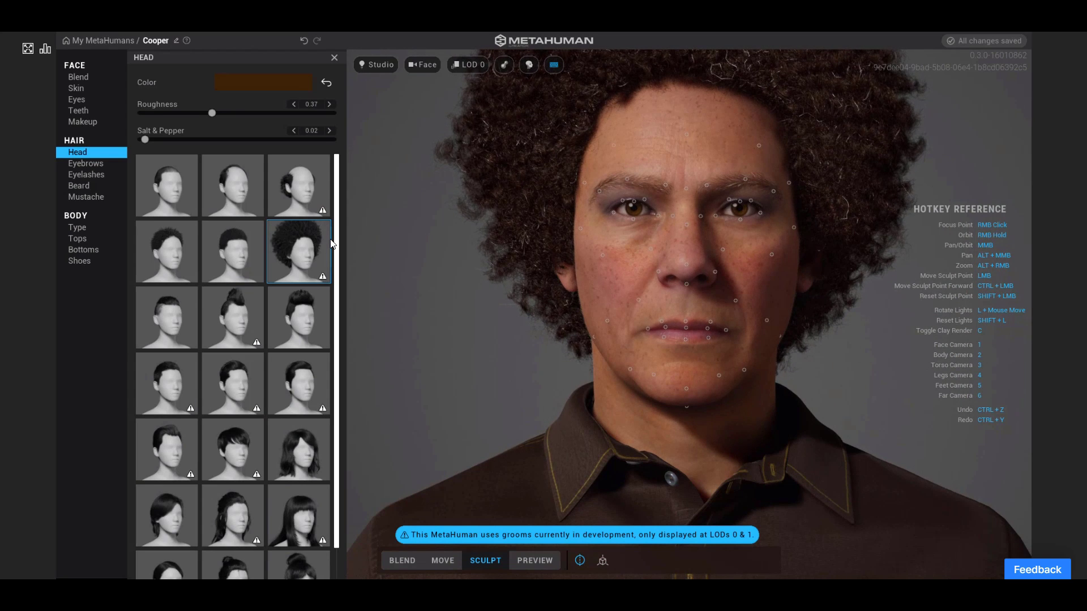
{"action": "middle_click_drag", "start_coordinate": [493, 316], "coordinate": [494, 358]}
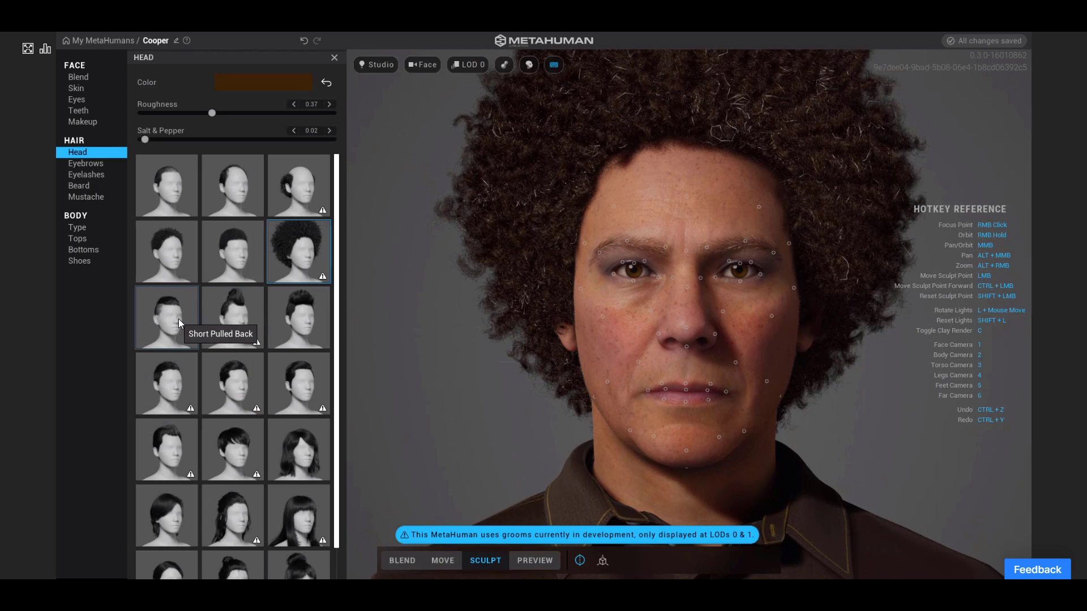
{"action": "left_click", "coordinate": [178, 318]}
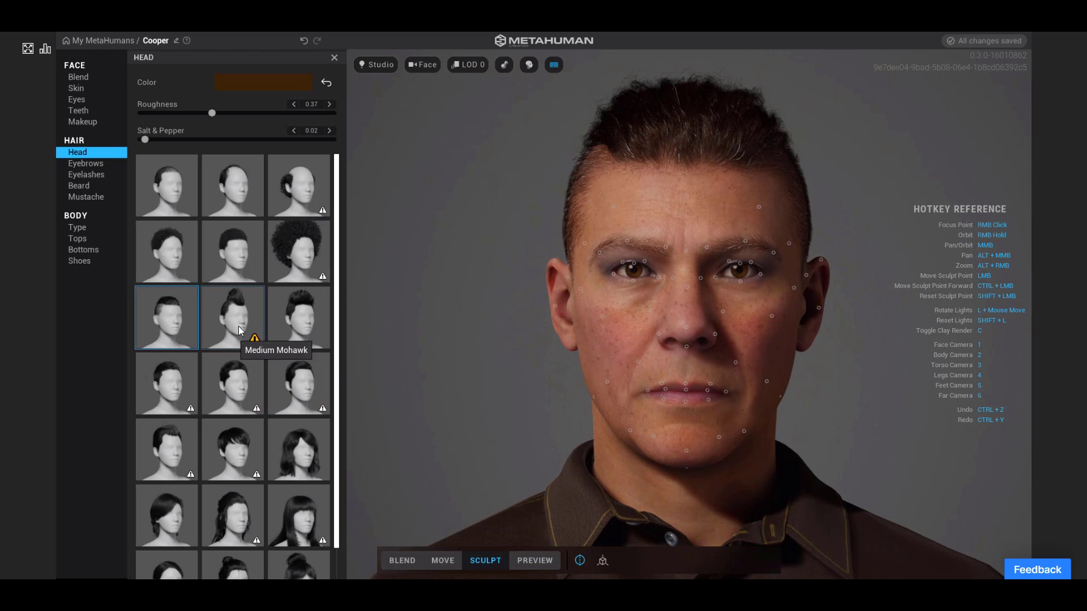
{"action": "left_click", "coordinate": [239, 327]}
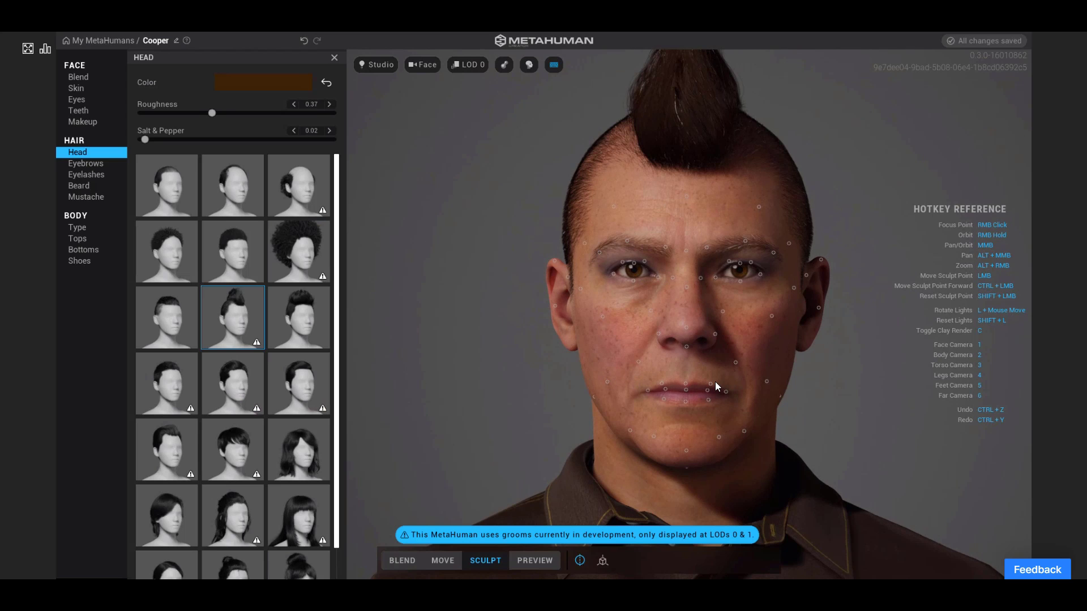
{"action": "right_click_drag", "start_coordinate": [497, 371], "coordinate": [705, 433]}
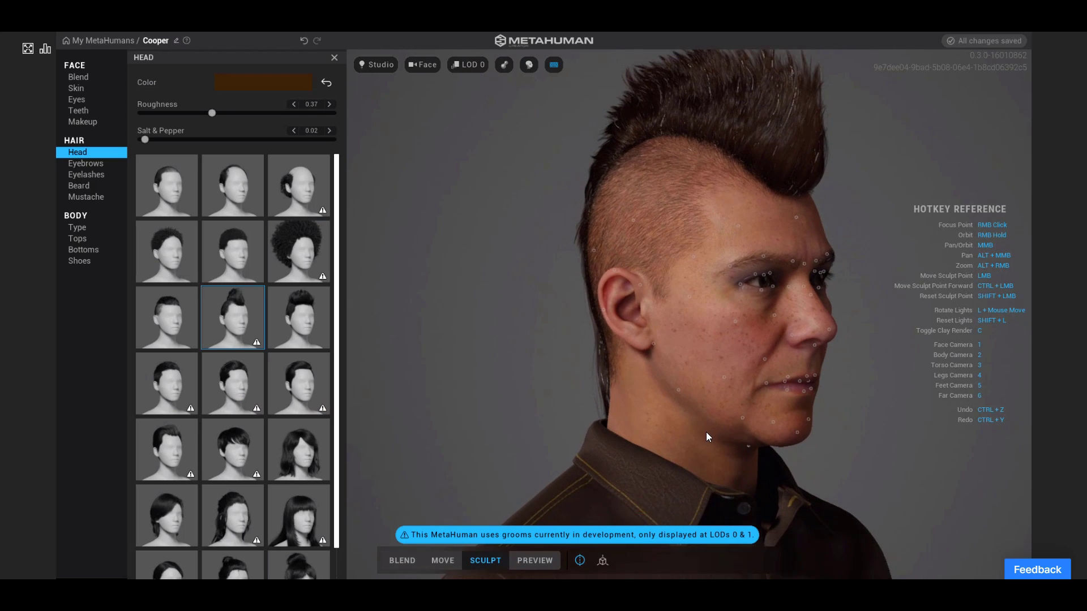
- Try the long straight hairstyle with bangs and the high bun hairstyle with bangs
{"action": "left_click", "coordinate": [313, 506]}
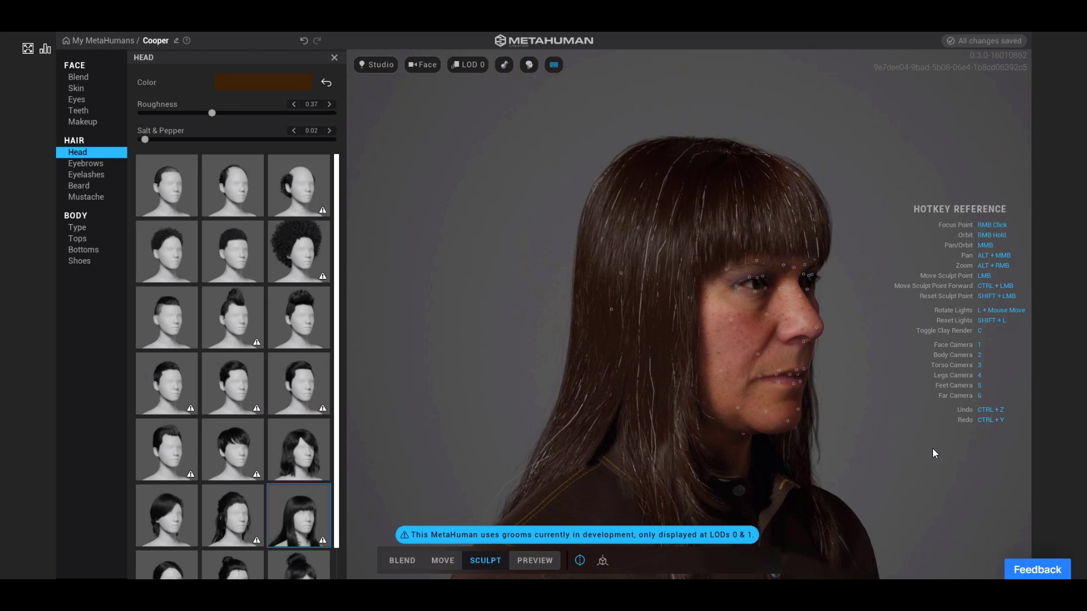
{"action": "right_click_drag", "start_coordinate": [871, 443], "coordinate": [755, 424]}
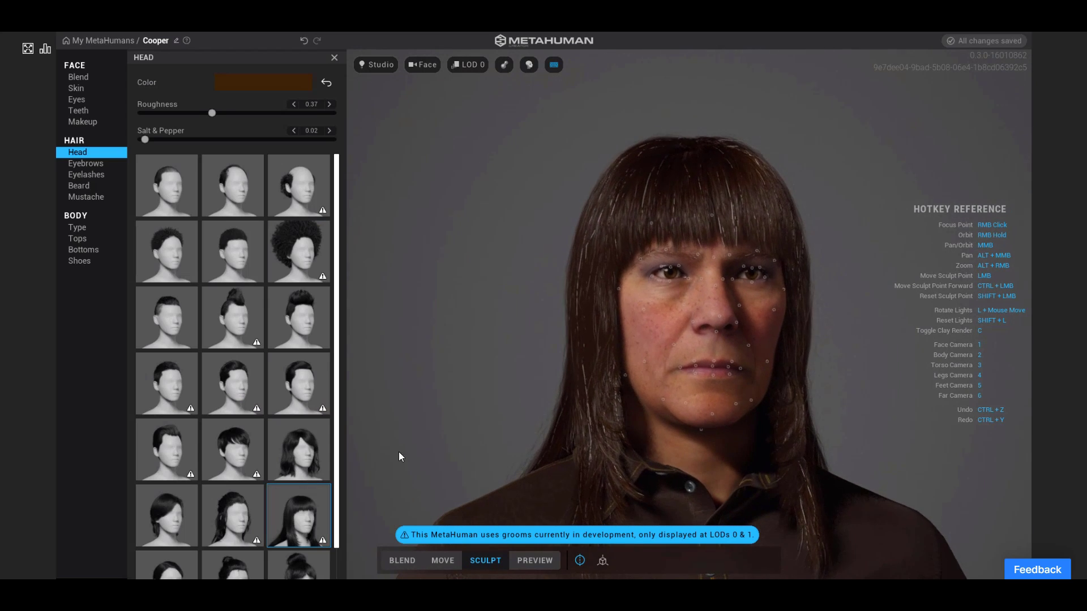
{"action": "scroll", "coordinate": [250, 458], "scroll_direction": "down", "scroll_amount": 1}
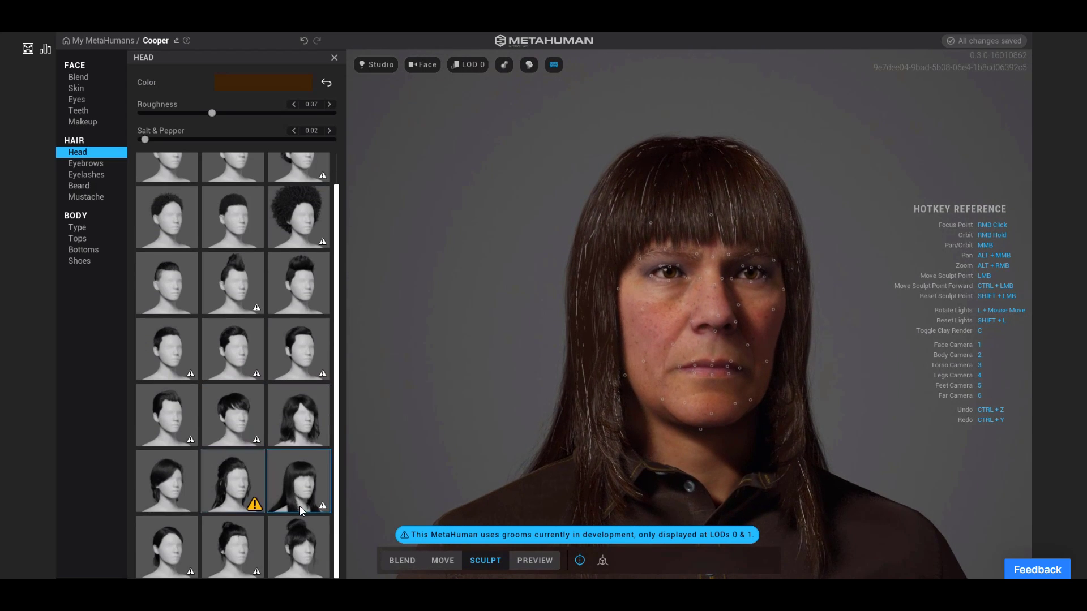
{"action": "left_click", "coordinate": [300, 542]}
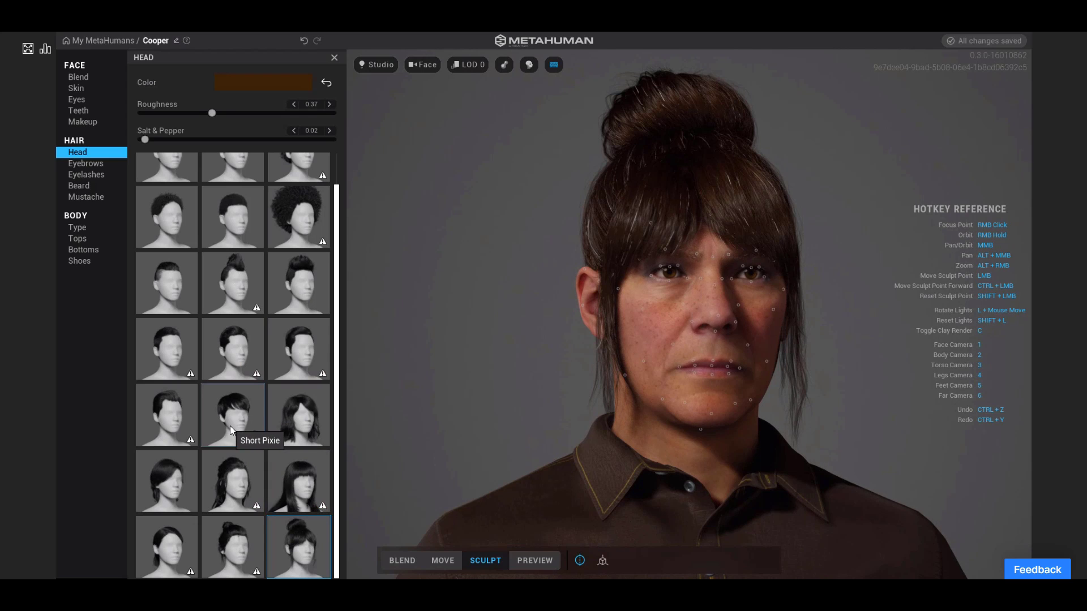
{"action": "scroll", "coordinate": [230, 425], "scroll_direction": "up", "scroll_amount": 1}
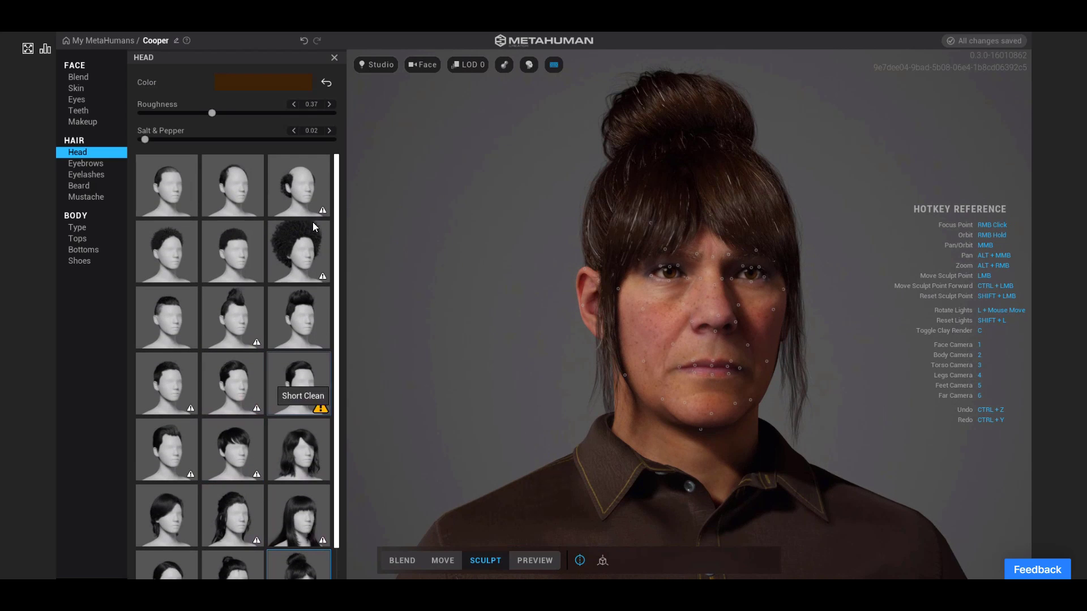
- Try the Recede Messy hairstyle from an angle and switch back to the Short Clean hairstyle
{"action": "left_click", "coordinate": [314, 202]}
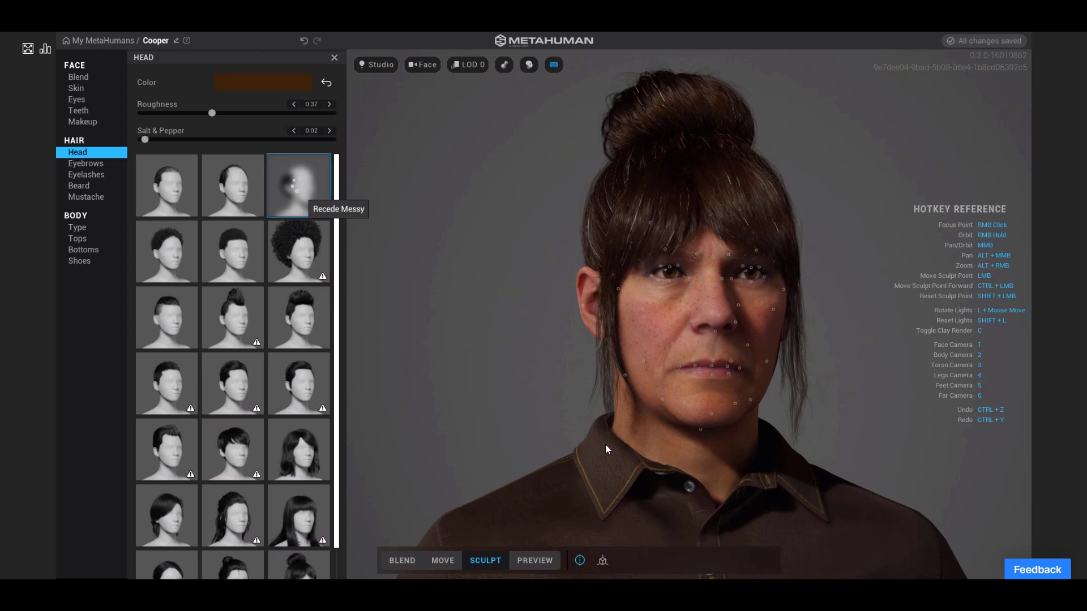
{"action": "right_click_drag", "start_coordinate": [729, 447], "coordinate": [521, 439]}
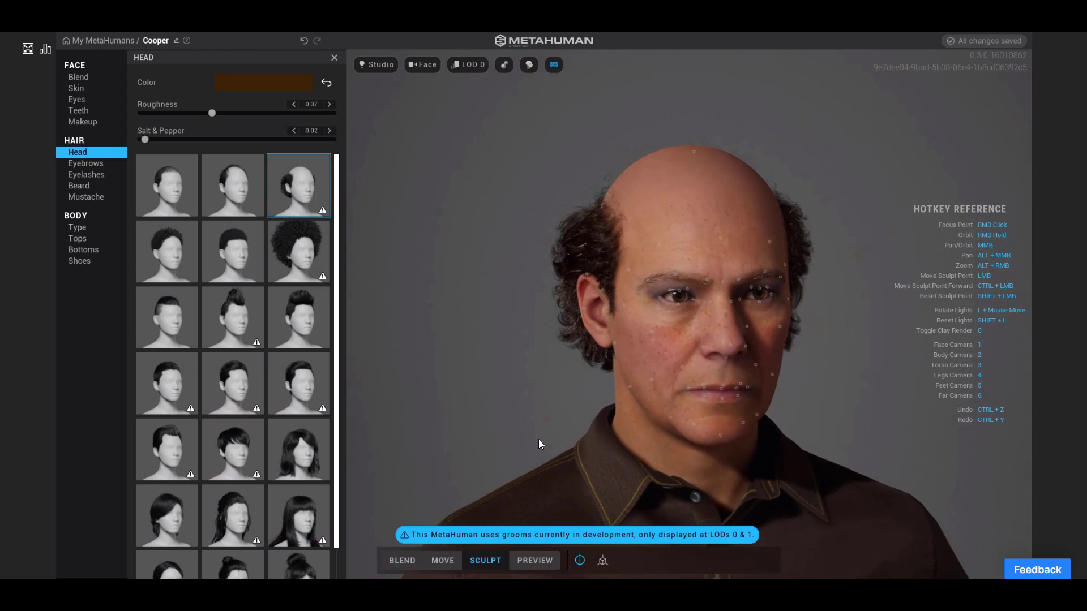
{"action": "left_click", "coordinate": [305, 383]}
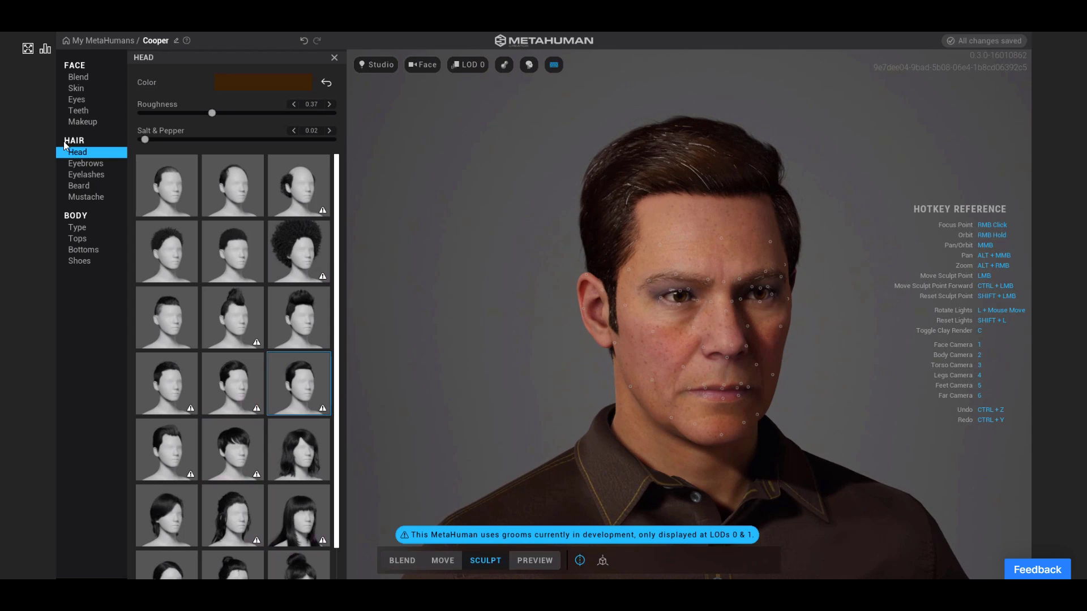
- Look over the eyebrow and eyelash options and apply the Long Wavy Goatee beard, viewing the face from the front
{"action": "left_click", "coordinate": [103, 167]}
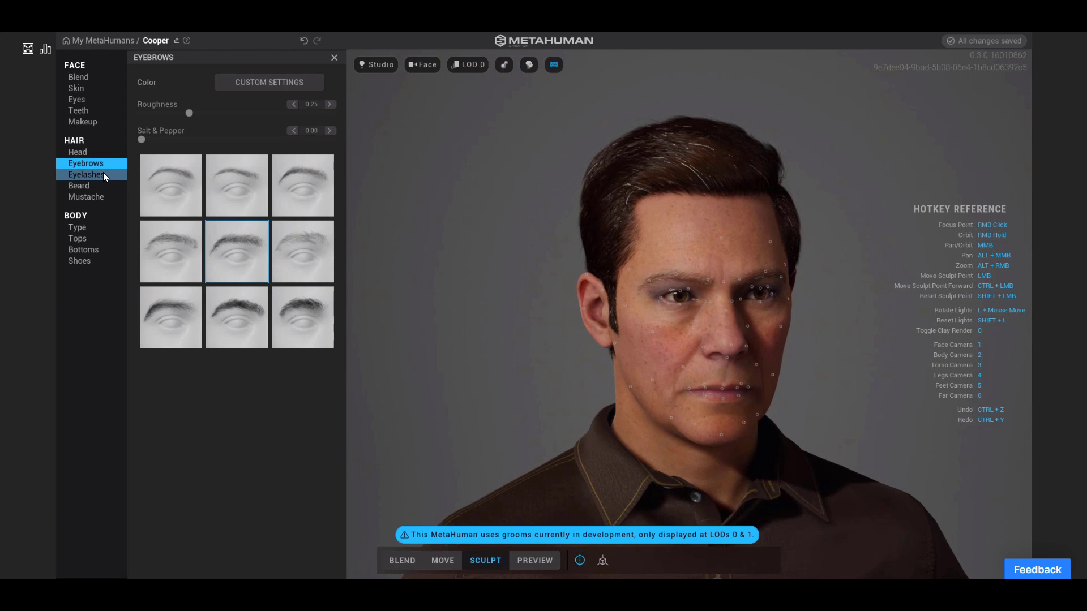
{"action": "left_click", "coordinate": [96, 175]}
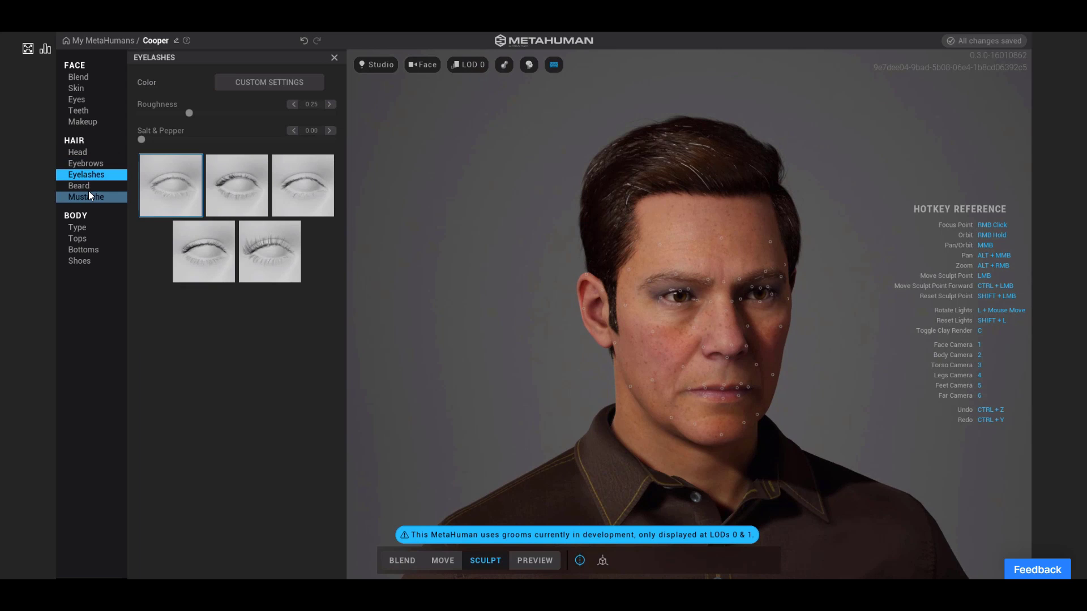
{"action": "left_click", "coordinate": [90, 188]}
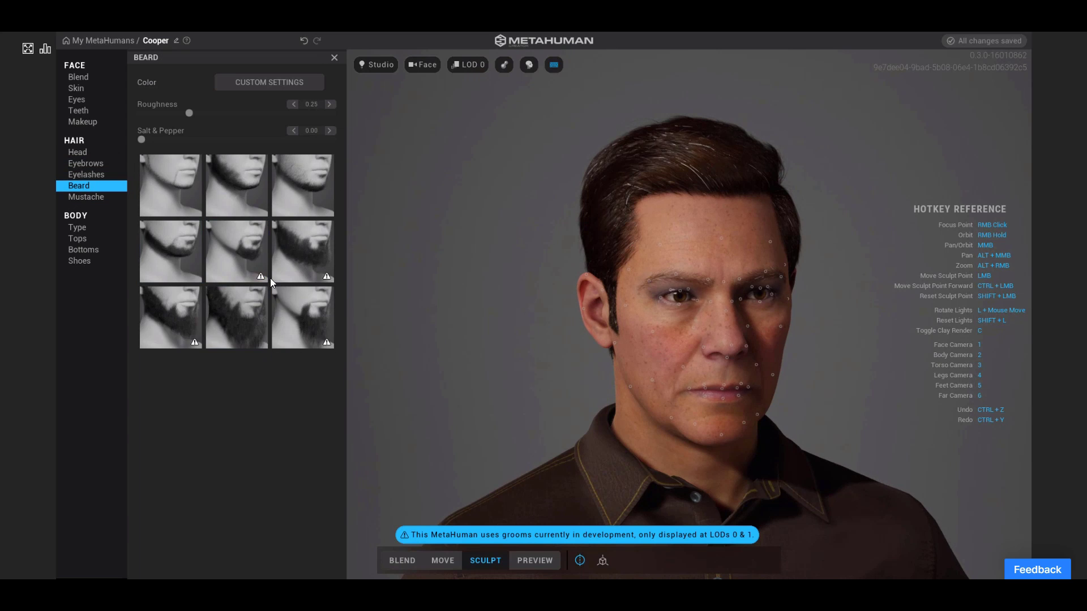
{"action": "left_click", "coordinate": [241, 249]}
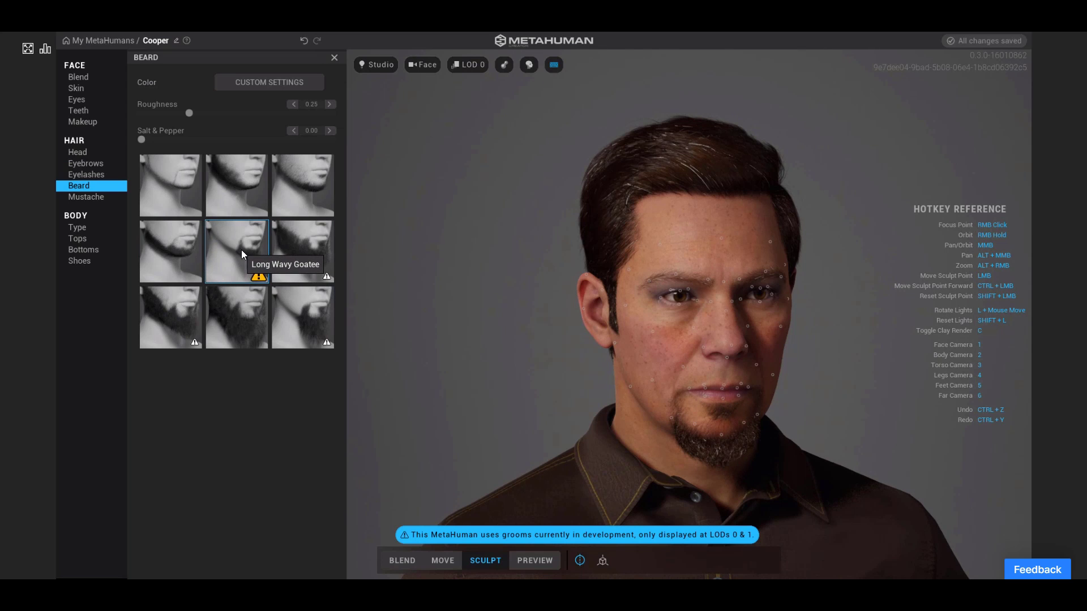
{"action": "right_click_drag", "start_coordinate": [793, 422], "coordinate": [655, 437]}
{"action": "scroll", "coordinate": [730, 425], "scroll_direction": "up", "scroll_amount": 3}
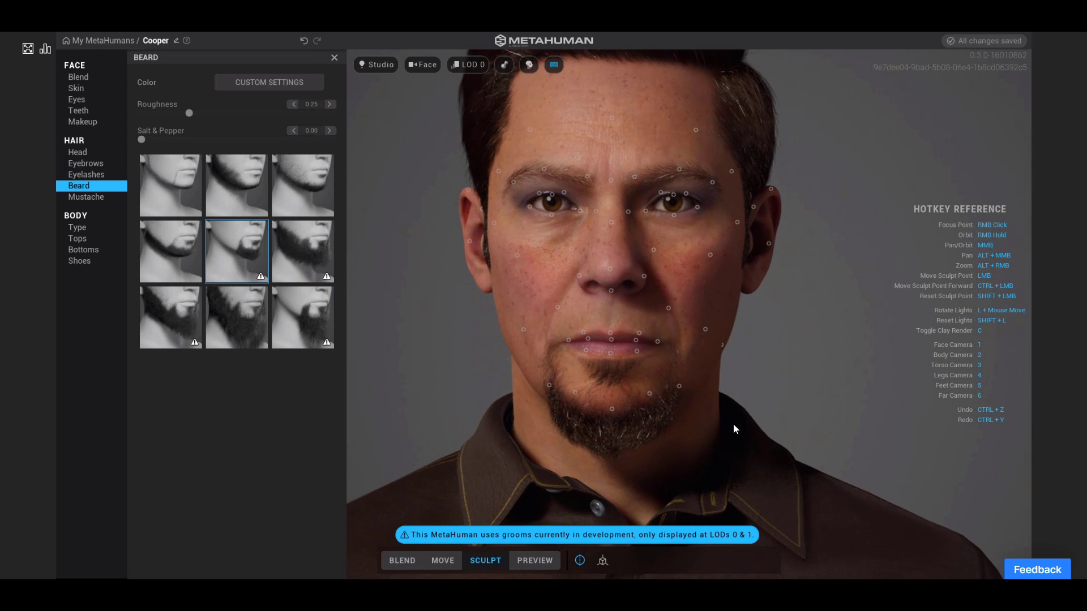
- Try the Long Messy Beard and other full beard styles, switch back to the Long Wavy Goatee and check it at body and face distance
{"action": "left_click", "coordinate": [224, 308]}
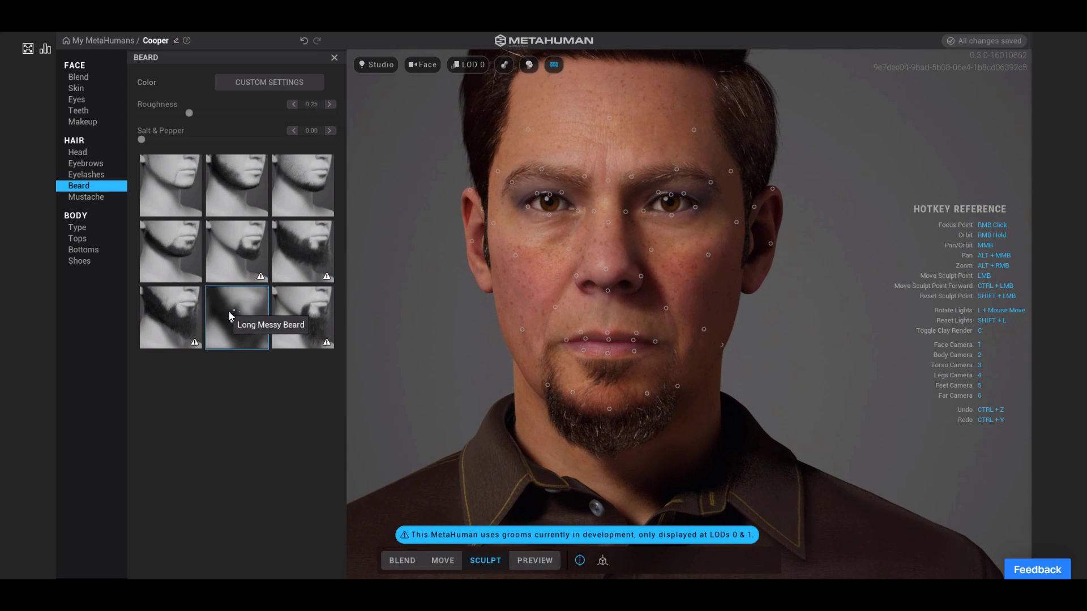
{"action": "left_click", "coordinate": [177, 325]}
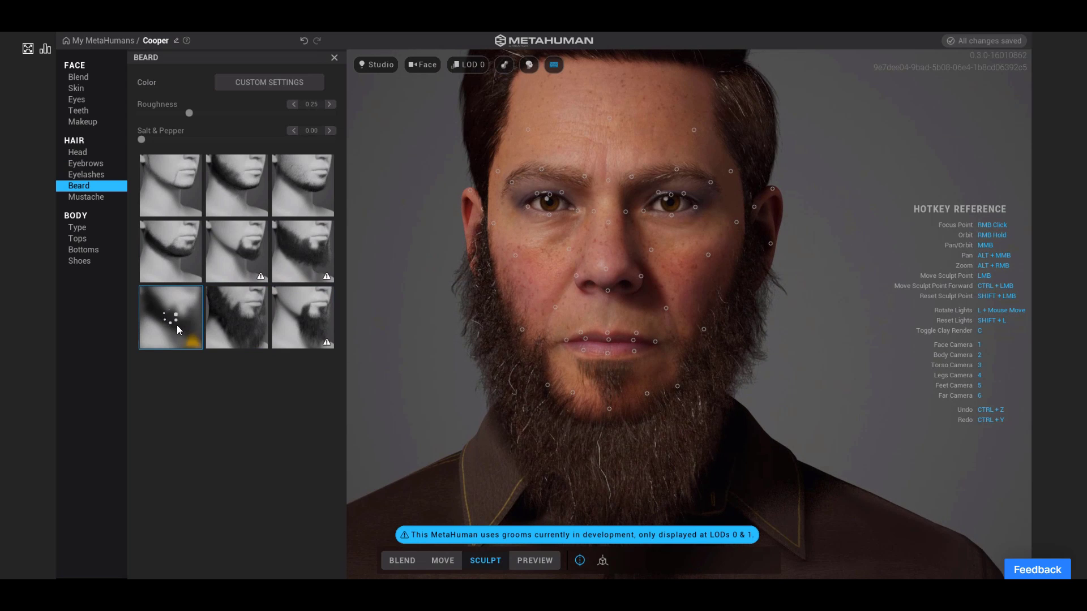
{"action": "left_click", "coordinate": [307, 250]}
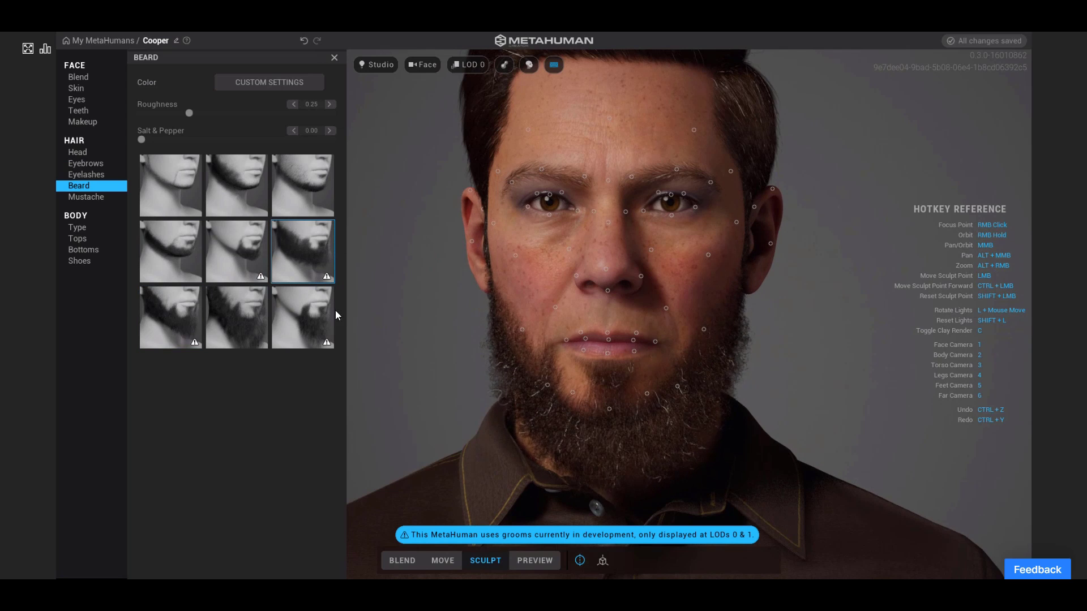
{"action": "left_click", "coordinate": [232, 257]}
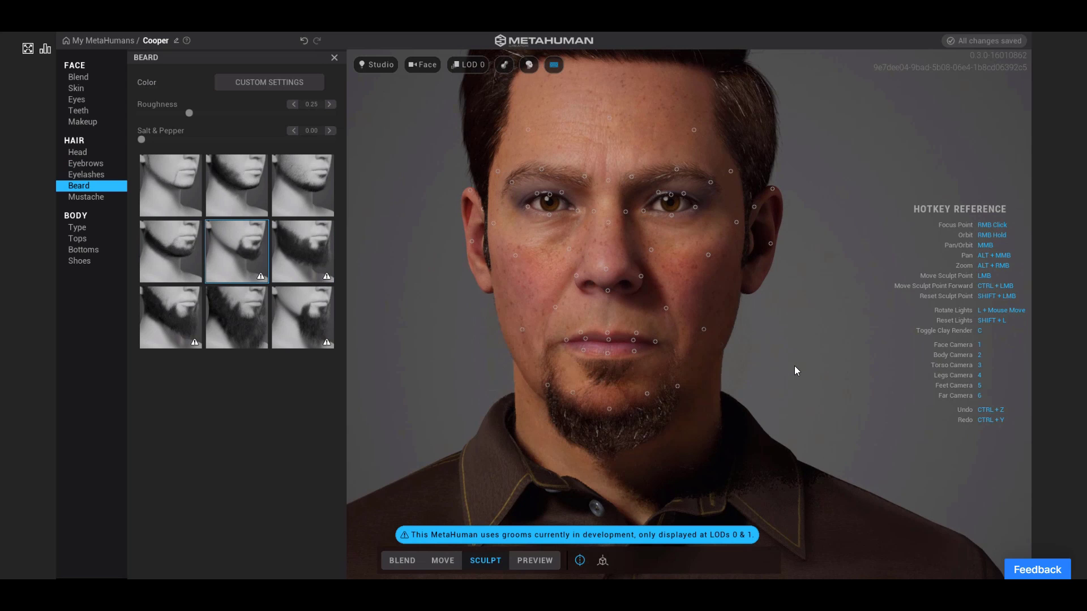
{"action": "key", "text": "2"}
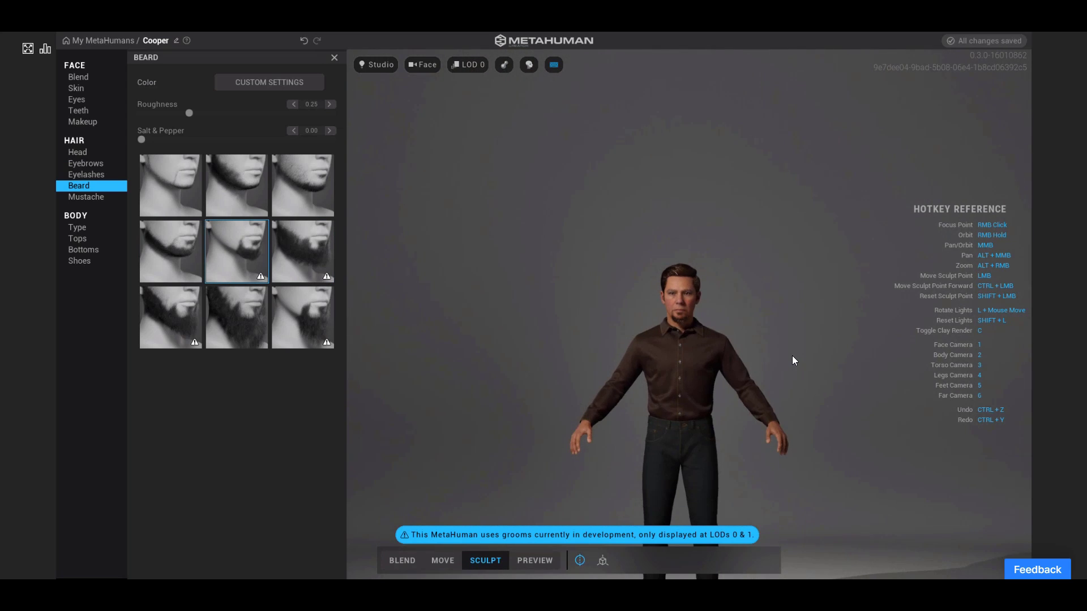
{"action": "key", "text": "1"}
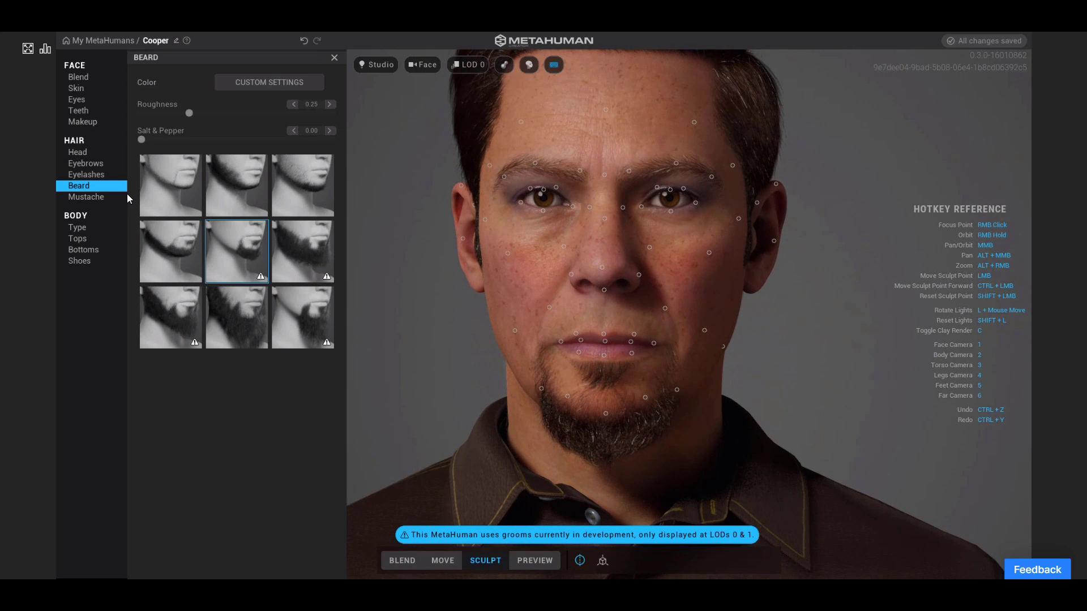
- Add the Short Full Mustache to the character and check it in the torso and face views
{"action": "left_click", "coordinate": [87, 199]}
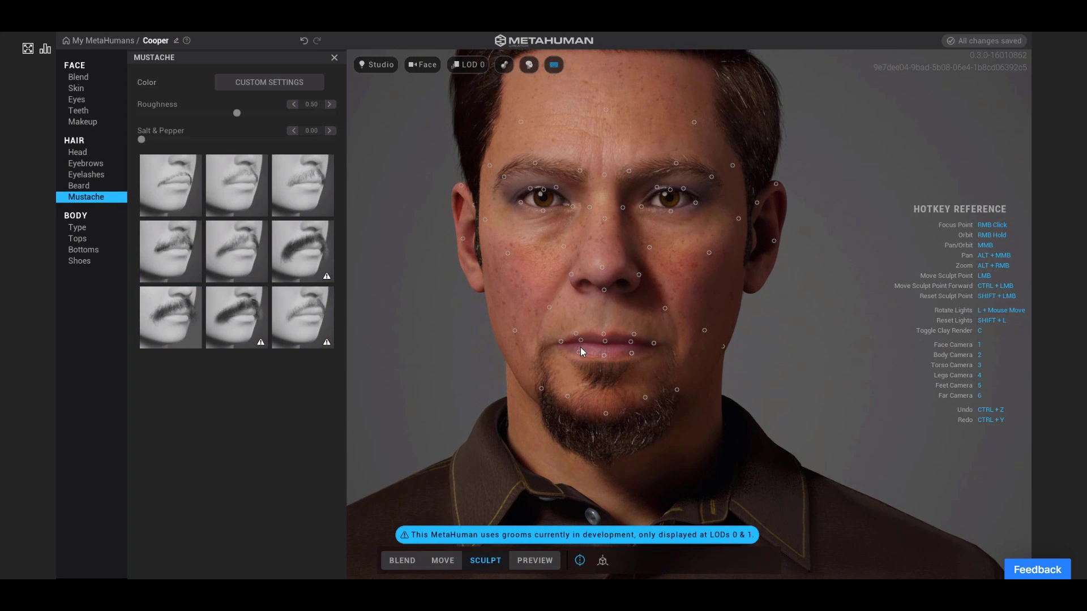
{"action": "left_click", "coordinate": [170, 246]}
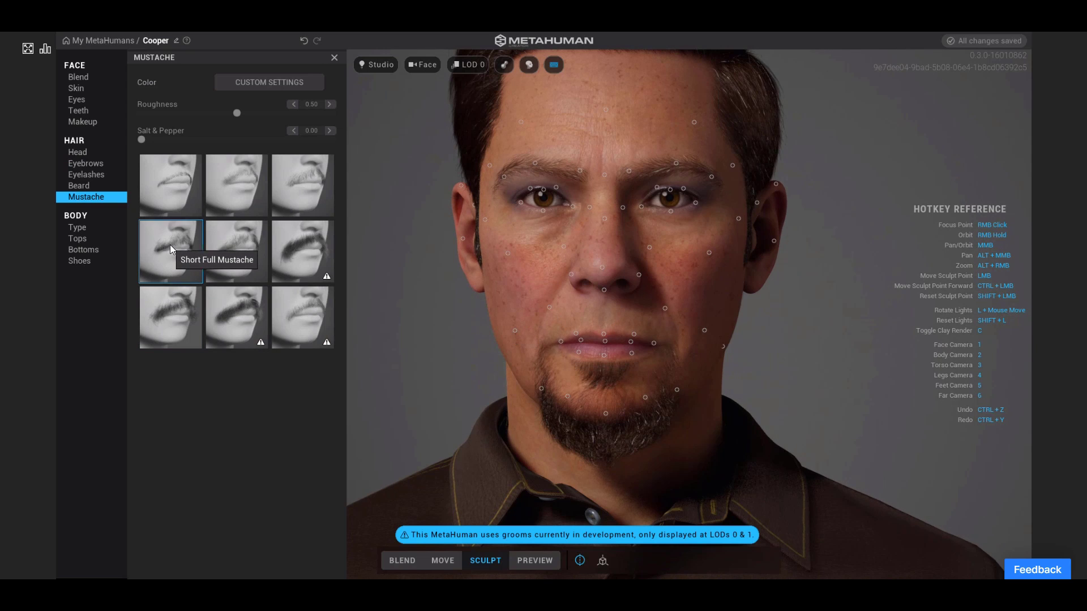
{"action": "key", "text": "3"}
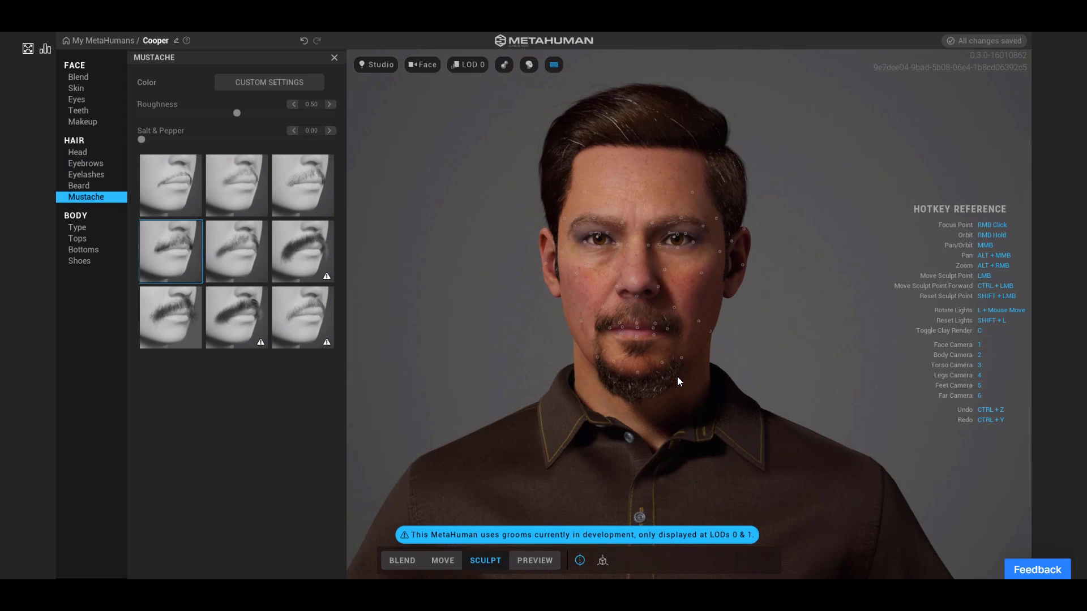
{"action": "key", "text": "1"}
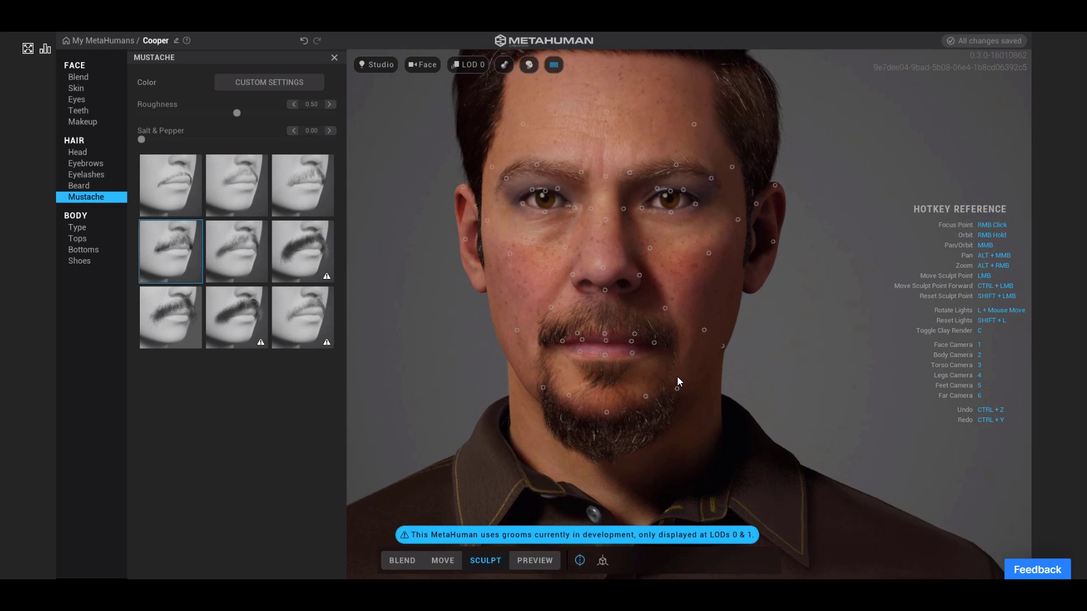
- Try the heavyset male body type of average height and inspect it from closer and farther away
{"action": "left_click", "coordinate": [76, 226]}
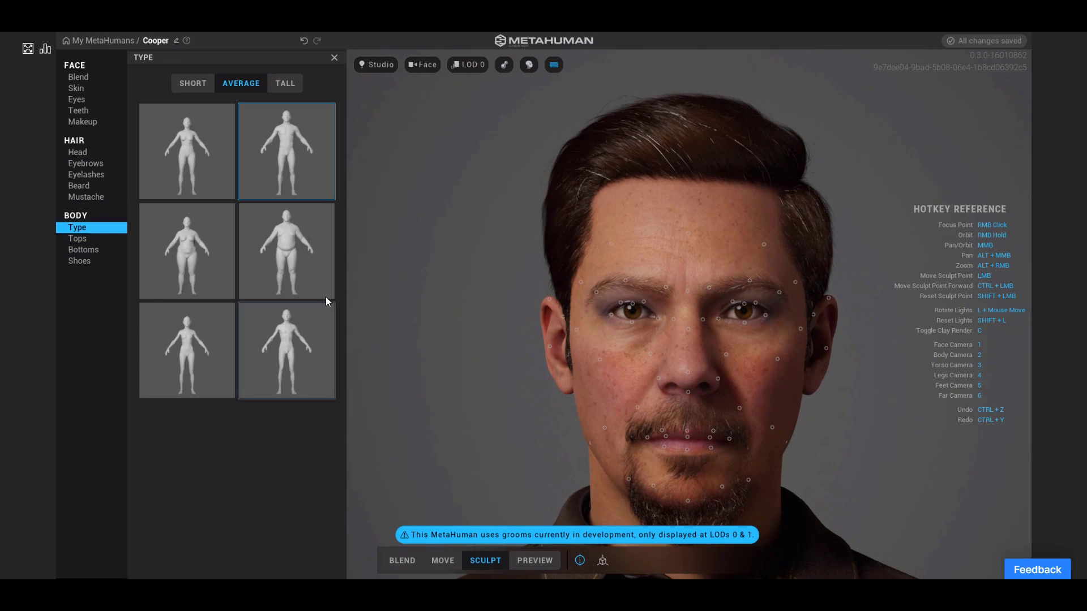
{"action": "left_click", "coordinate": [286, 254]}
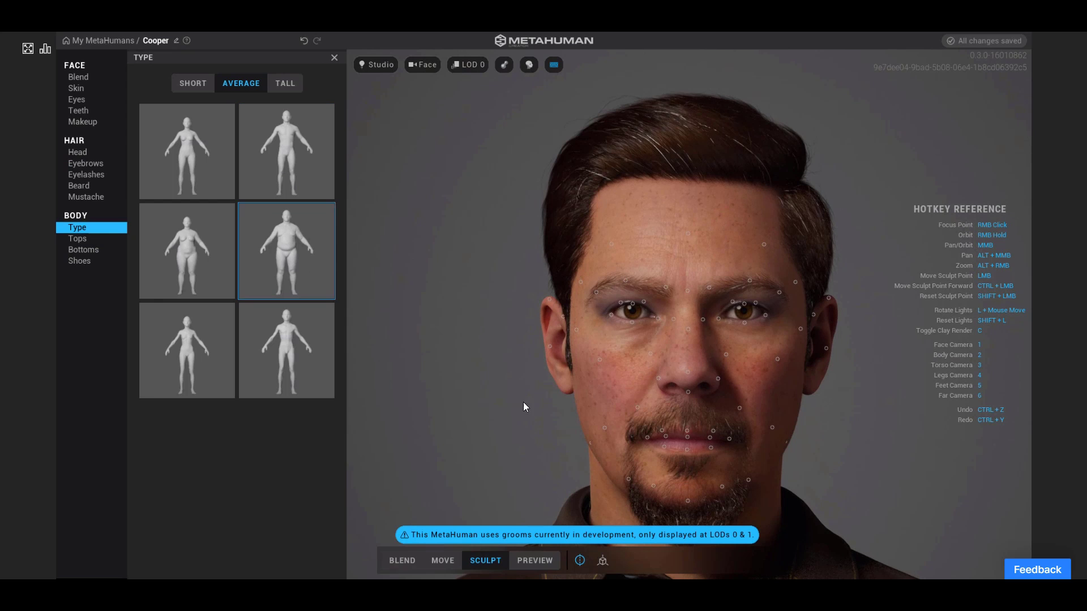
{"action": "scroll", "coordinate": [675, 392], "scroll_direction": "down", "scroll_amount": 2}
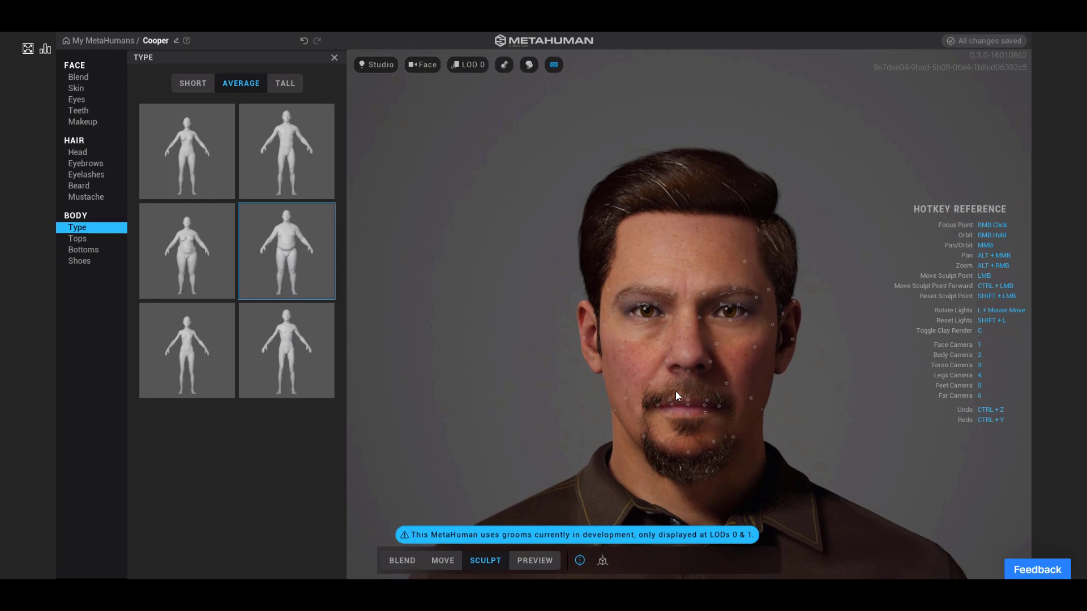
{"action": "scroll", "coordinate": [675, 391], "scroll_direction": "down", "scroll_amount": 3}
{"action": "scroll", "coordinate": [702, 278], "scroll_direction": "up", "scroll_amount": 3}
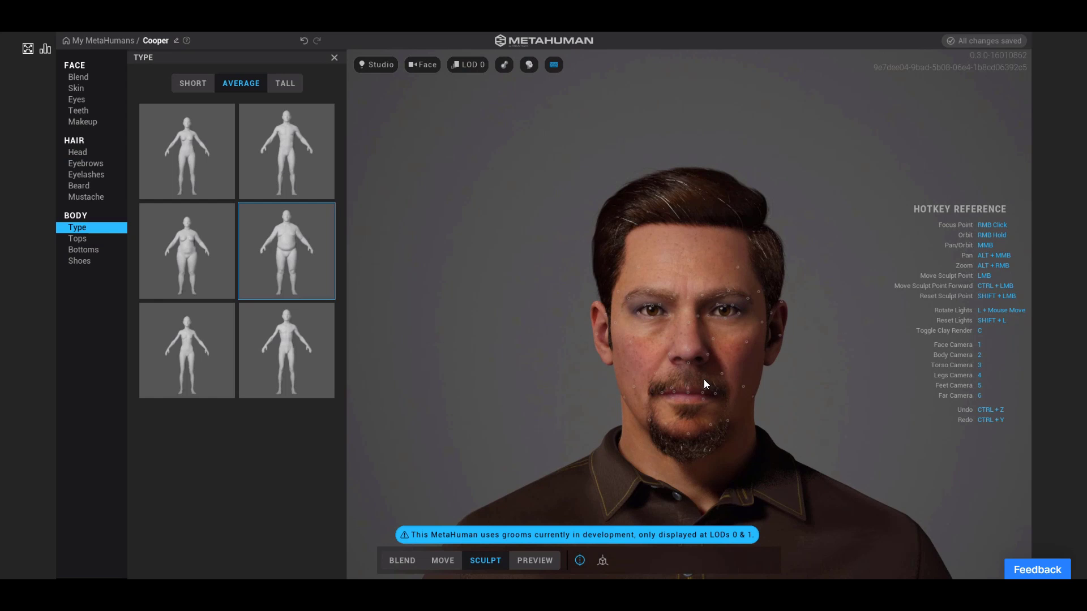
{"action": "scroll", "coordinate": [684, 346], "scroll_direction": "up", "scroll_amount": 3}
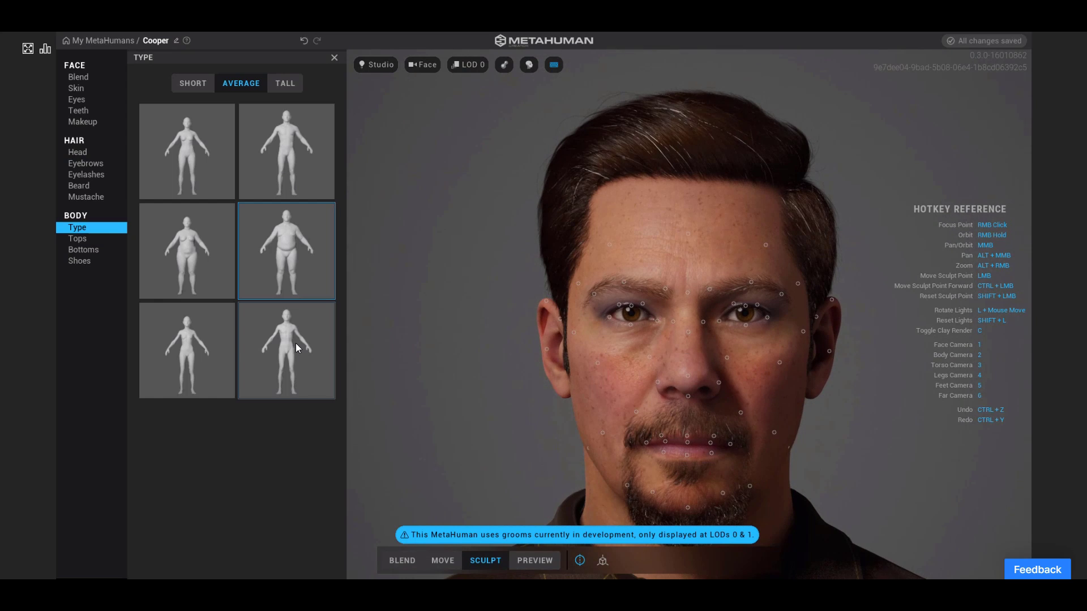
- Try the slim male body type of average height and return to the original medium-build male body
{"action": "left_click", "coordinate": [296, 343]}
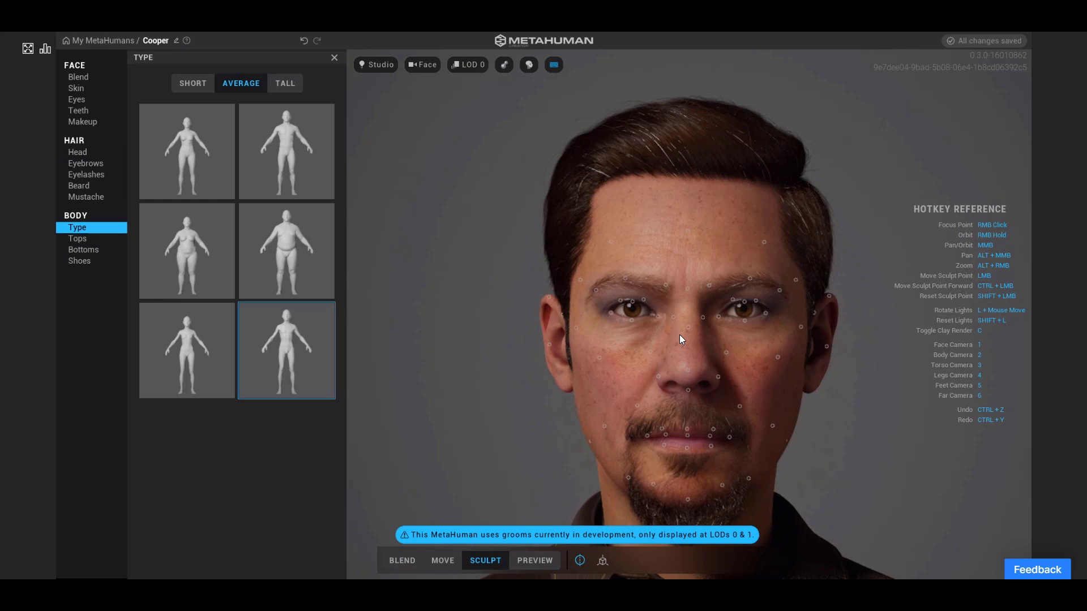
{"action": "scroll", "coordinate": [685, 339], "scroll_direction": "down", "scroll_amount": 3}
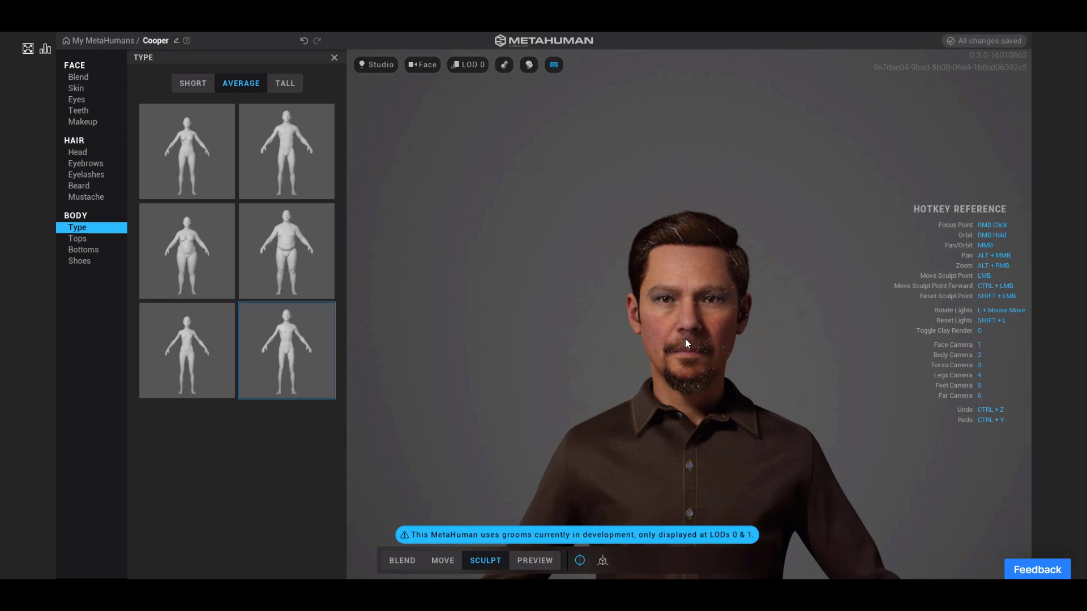
{"action": "scroll", "coordinate": [685, 340], "scroll_direction": "down", "scroll_amount": 5}
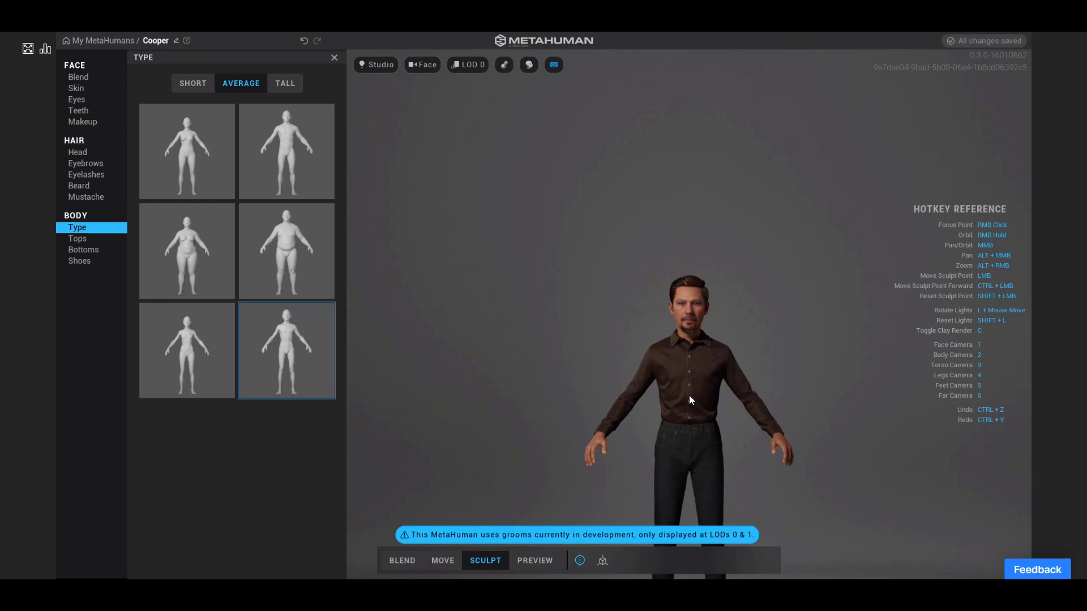
{"action": "scroll", "coordinate": [689, 399], "scroll_direction": "up", "scroll_amount": 8}
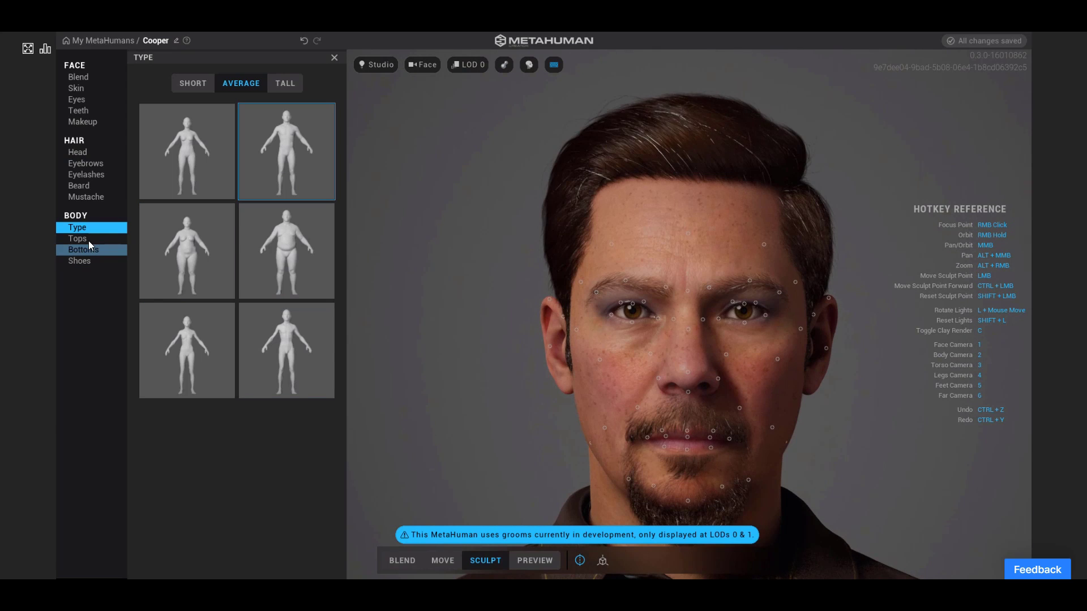
- Look over the available tops and bottoms with the character's outfit in view
{"action": "left_click", "coordinate": [89, 240]}
{"action": "scroll", "coordinate": [737, 416], "scroll_direction": "down", "scroll_amount": 6}
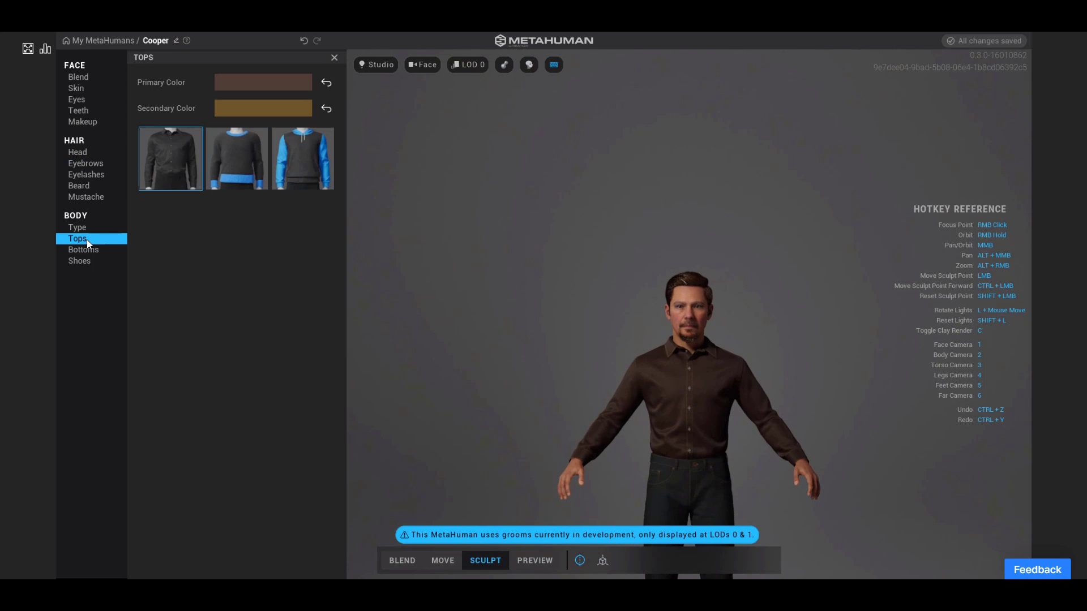
{"action": "left_click", "coordinate": [85, 250]}
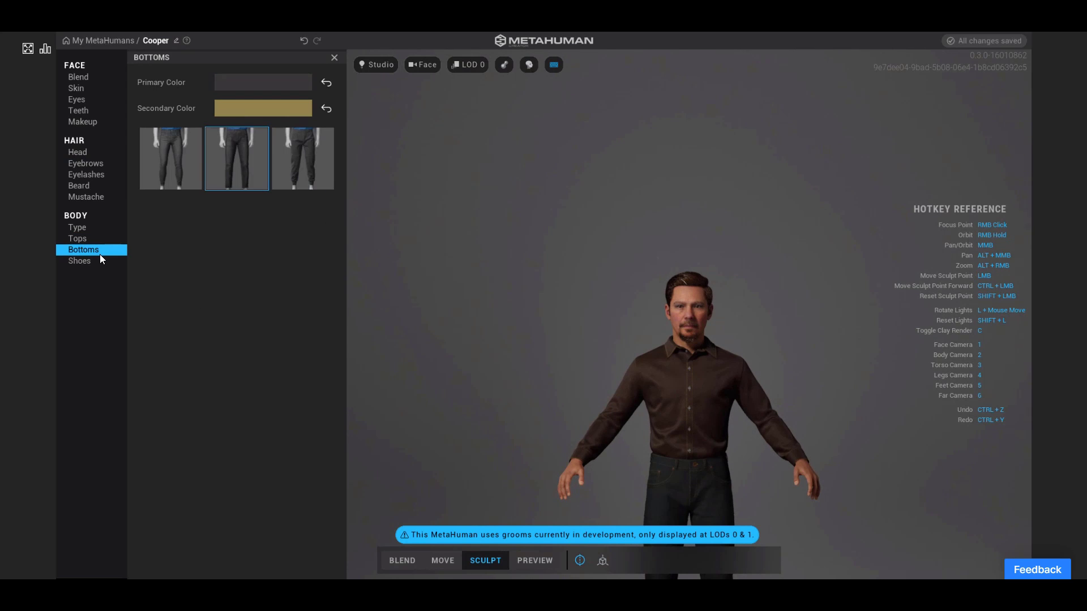
{"action": "scroll", "coordinate": [767, 433], "scroll_direction": "down", "scroll_amount": 1}
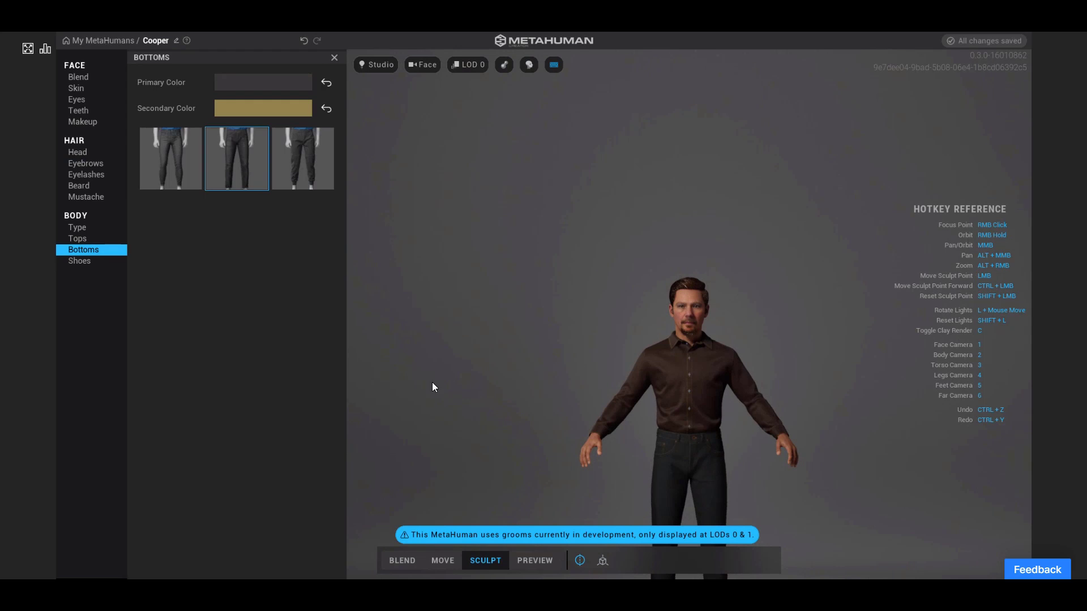
- Change the character's shoes to Flats and inspect them on the full figure from a slight angle
{"action": "left_click", "coordinate": [97, 260]}
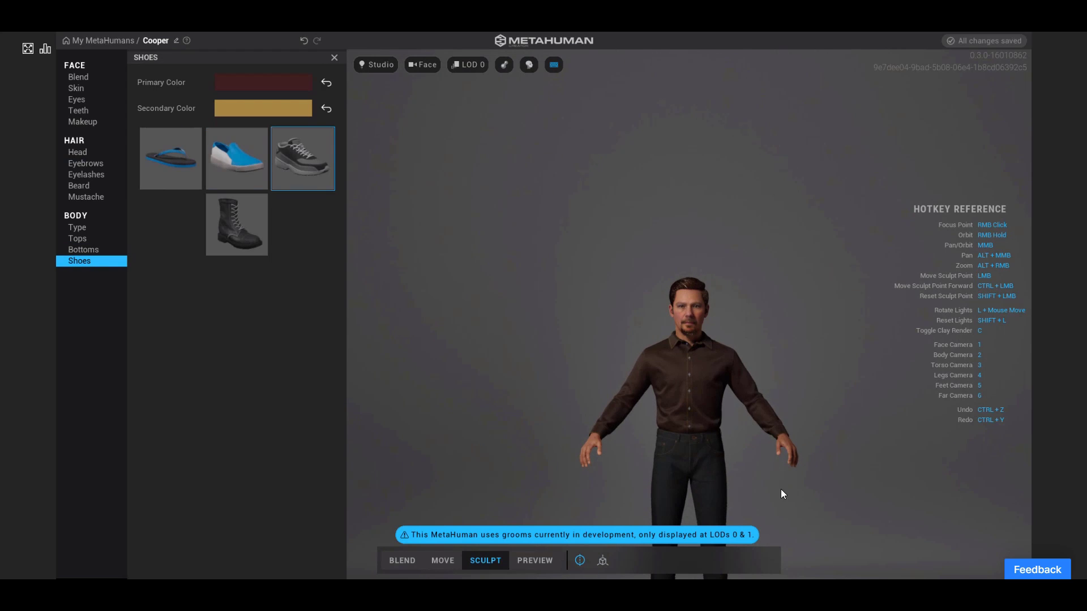
{"action": "scroll", "coordinate": [722, 417], "scroll_direction": "up", "scroll_amount": 3}
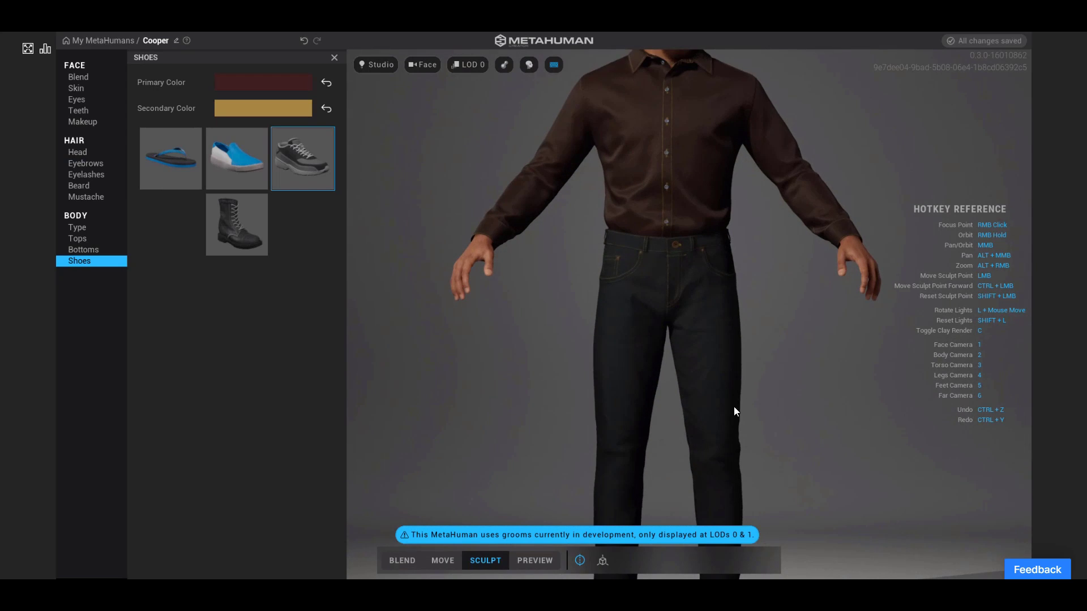
{"action": "left_click", "coordinate": [232, 165]}
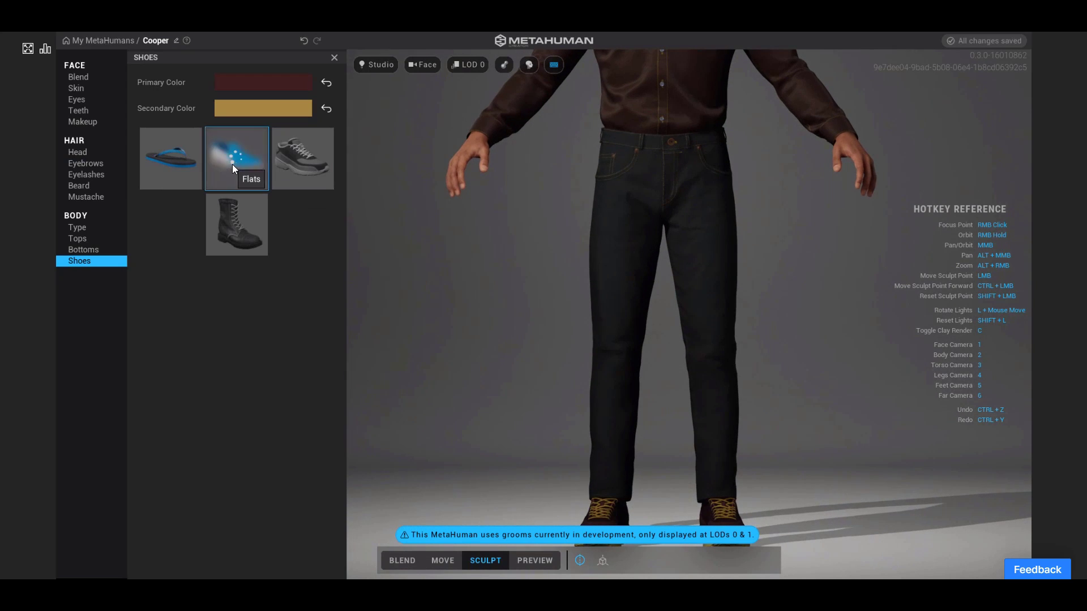
{"action": "scroll", "coordinate": [711, 358], "scroll_direction": "down", "scroll_amount": 2}
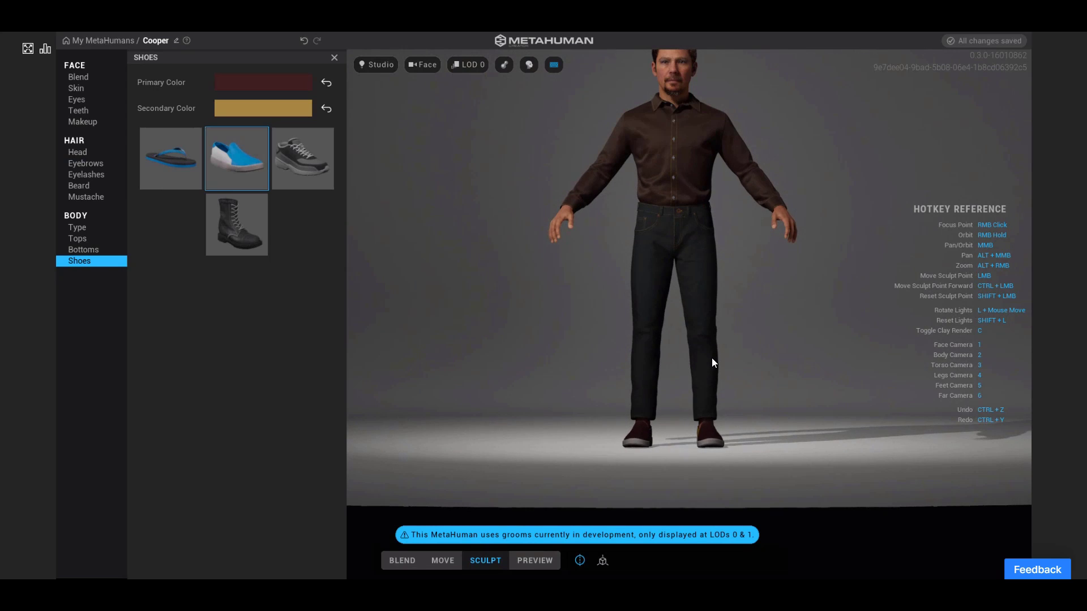
{"action": "scroll", "coordinate": [712, 358], "scroll_direction": "up", "scroll_amount": 4}
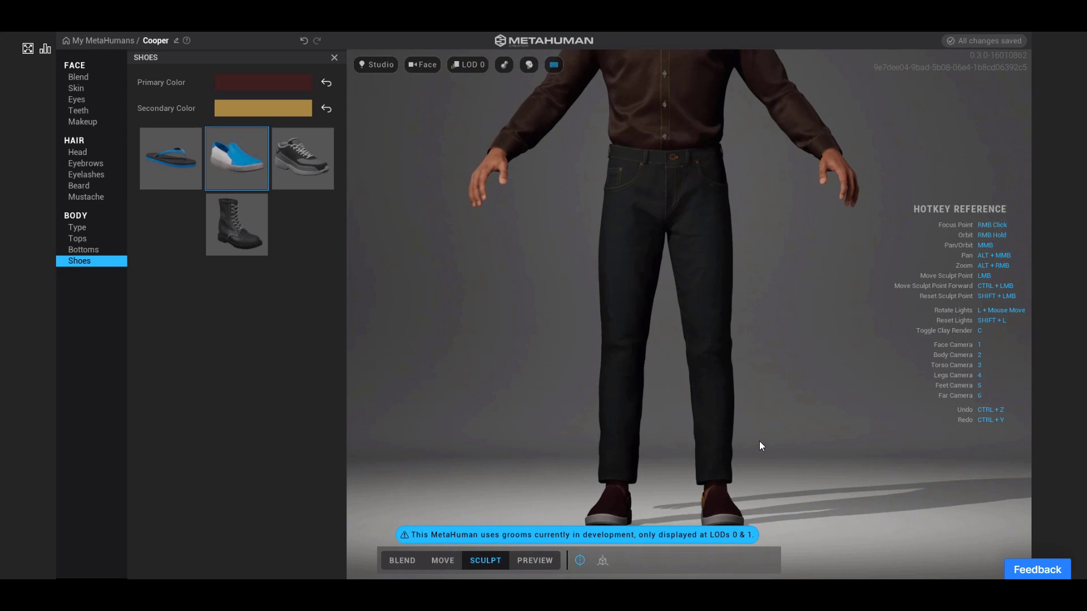
{"action": "mouse_move", "coordinate": [813, 457]}
{"action": "right_mouse_down"}
{"action": "mouse_move", "coordinate": [610, 476]}
{"action": "mouse_move", "coordinate": [381, 473]}
{"action": "mouse_move", "coordinate": [502, 450]}
{"action": "mouse_move", "coordinate": [807, 450]}
{"action": "right_mouse_up"}
{"action": "scroll", "coordinate": [687, 377], "scroll_direction": "down", "scroll_amount": 5}
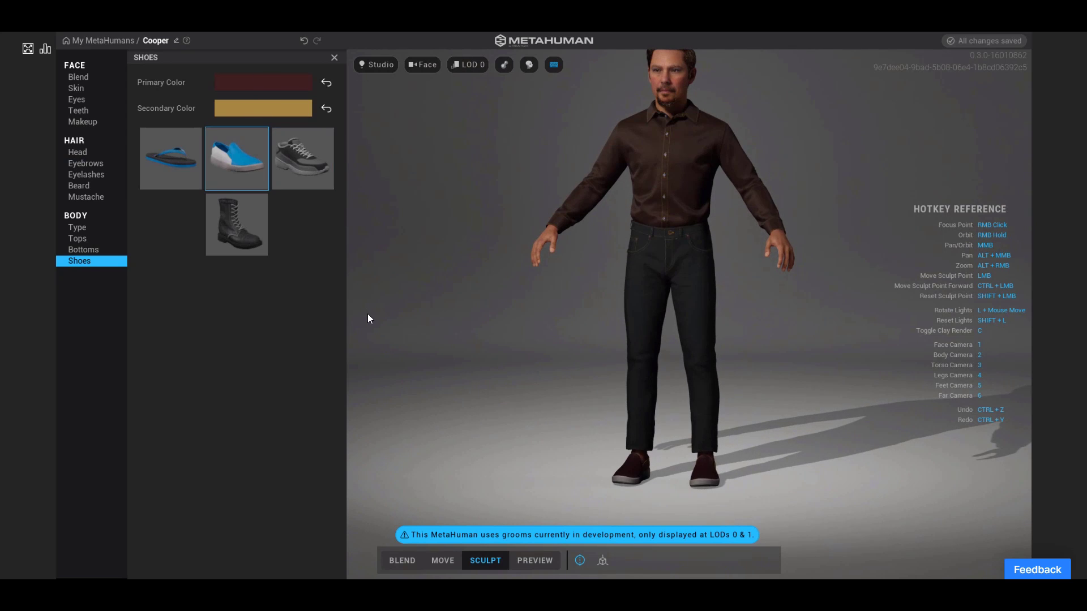
- Switch to preview mode and play the Idle animation with the face framed in close-up
{"action": "left_click", "coordinate": [543, 559]}
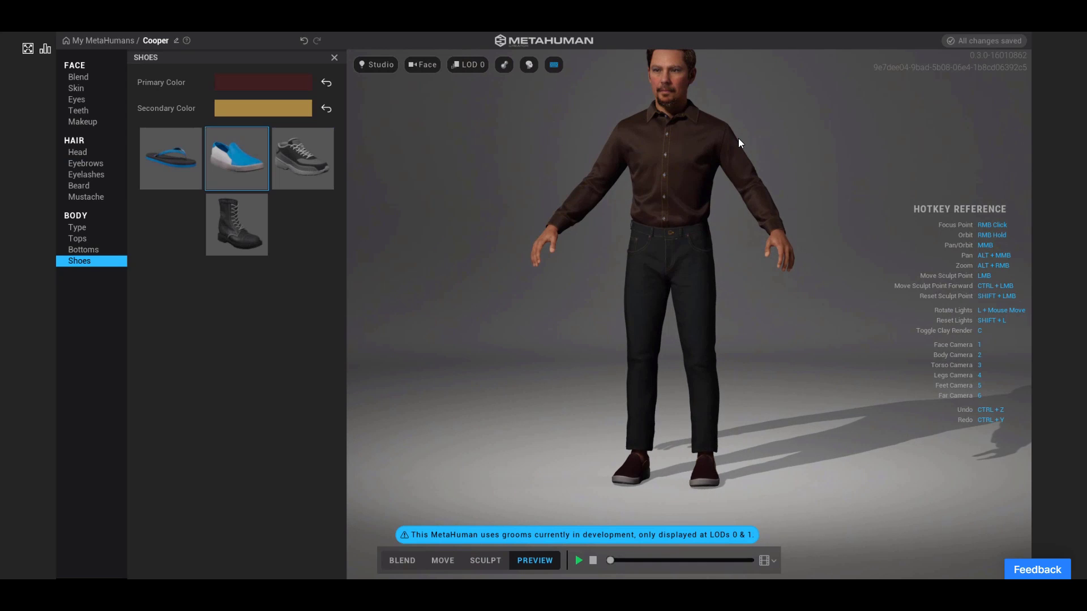
{"action": "key", "text": "1"}
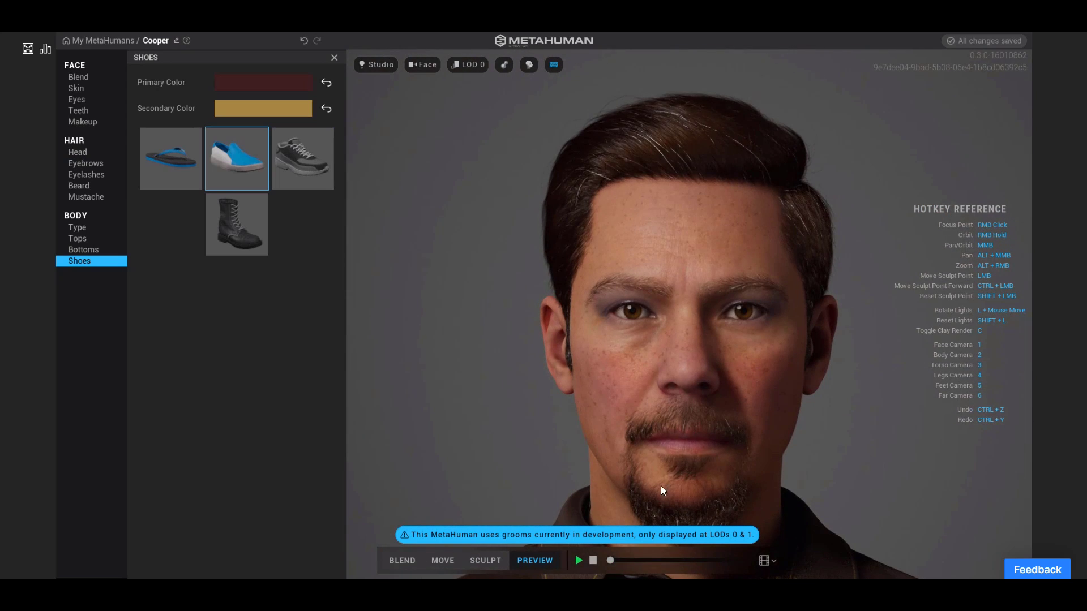
{"action": "left_click", "coordinate": [579, 561]}
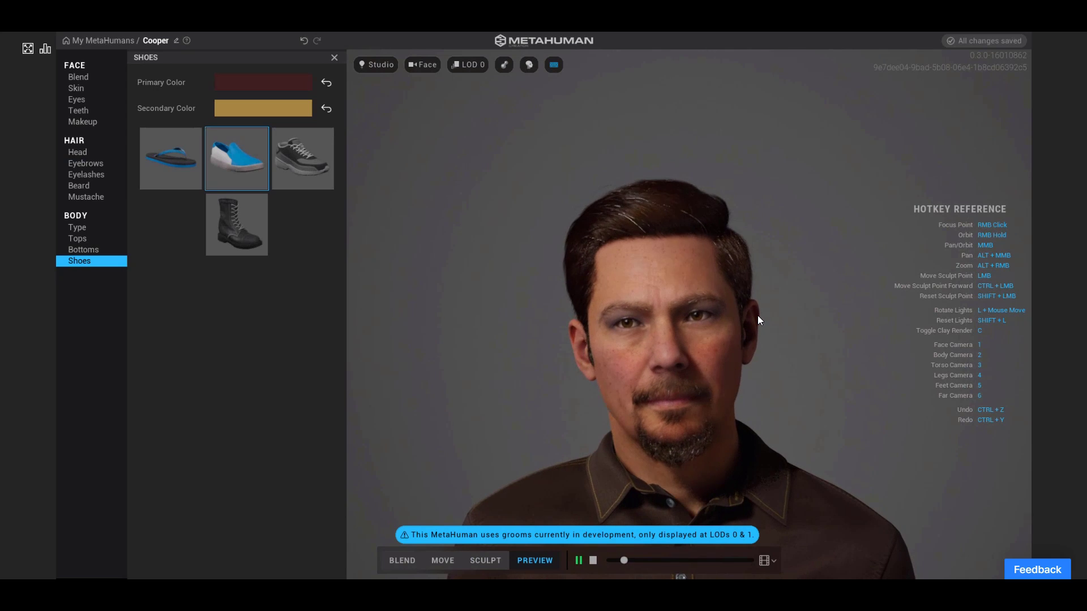
{"action": "left_click", "coordinate": [764, 562]}
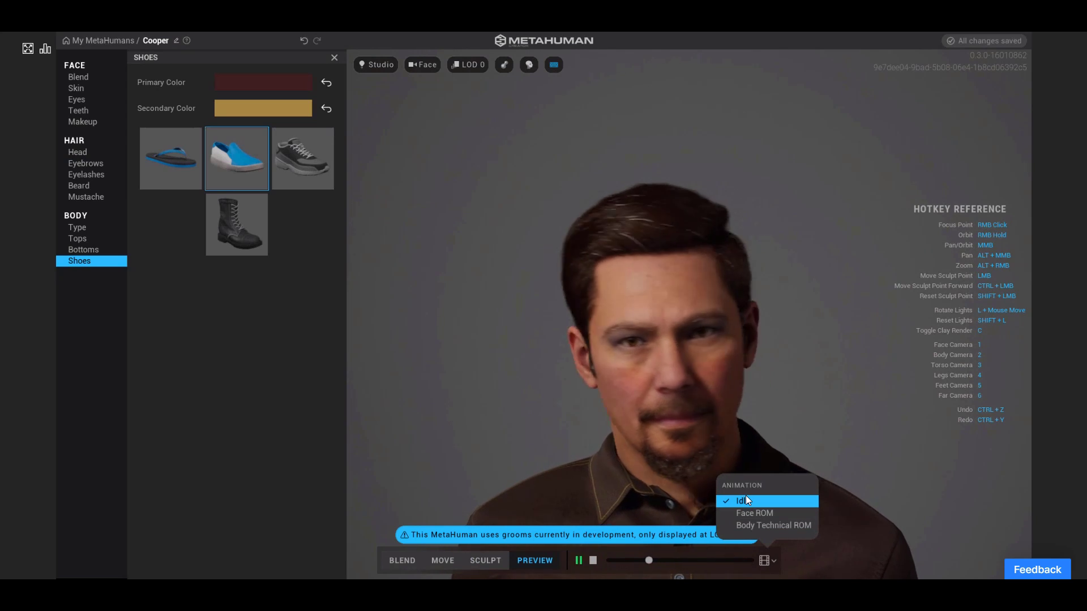
{"action": "left_click", "coordinate": [746, 498]}
- Play the Face ROM and Body Technical ROM animations on the character, ending with playback stopped at the face camera
{"action": "left_click", "coordinate": [766, 560]}
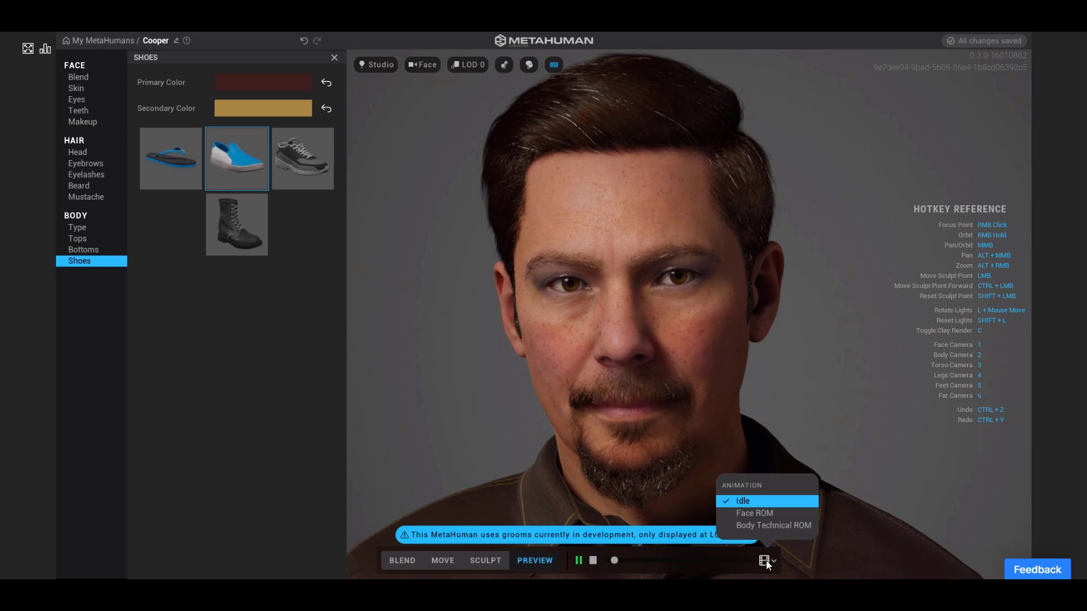
{"action": "left_click", "coordinate": [755, 513]}
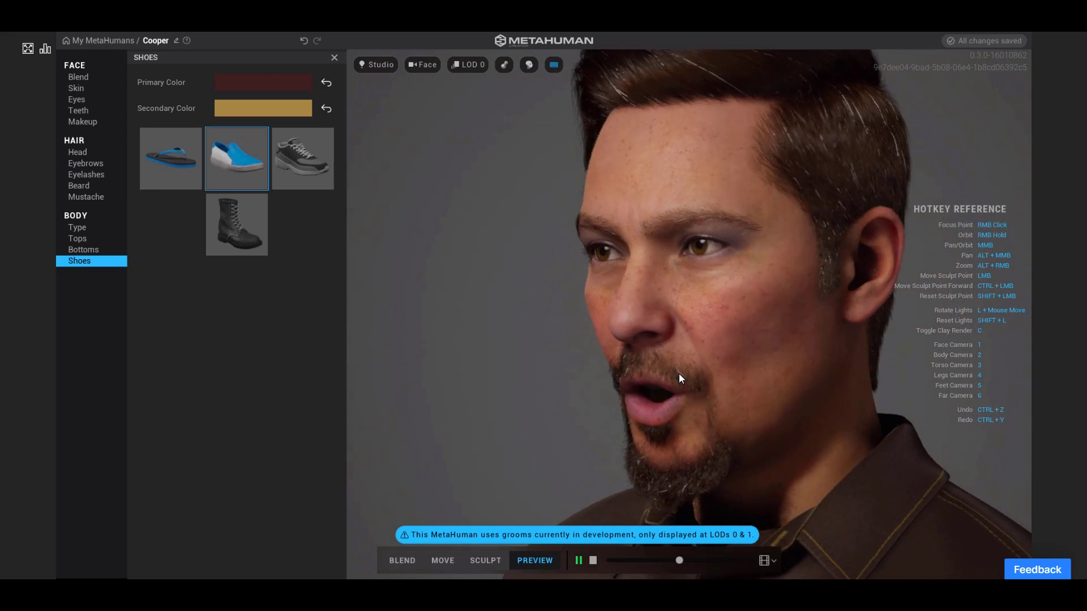
{"action": "left_click", "coordinate": [763, 561]}
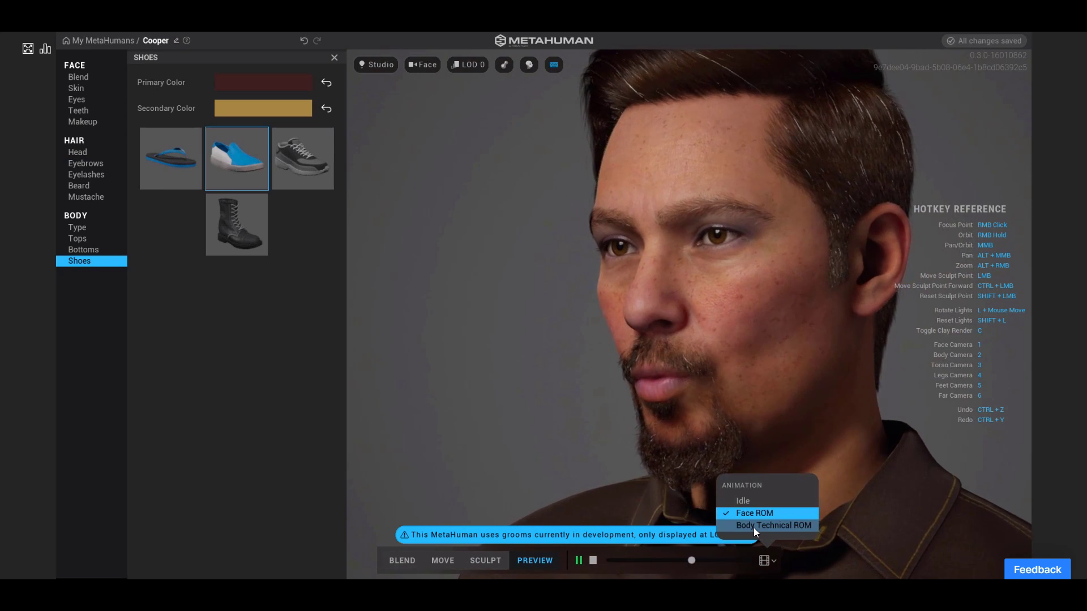
{"action": "left_click", "coordinate": [753, 527]}
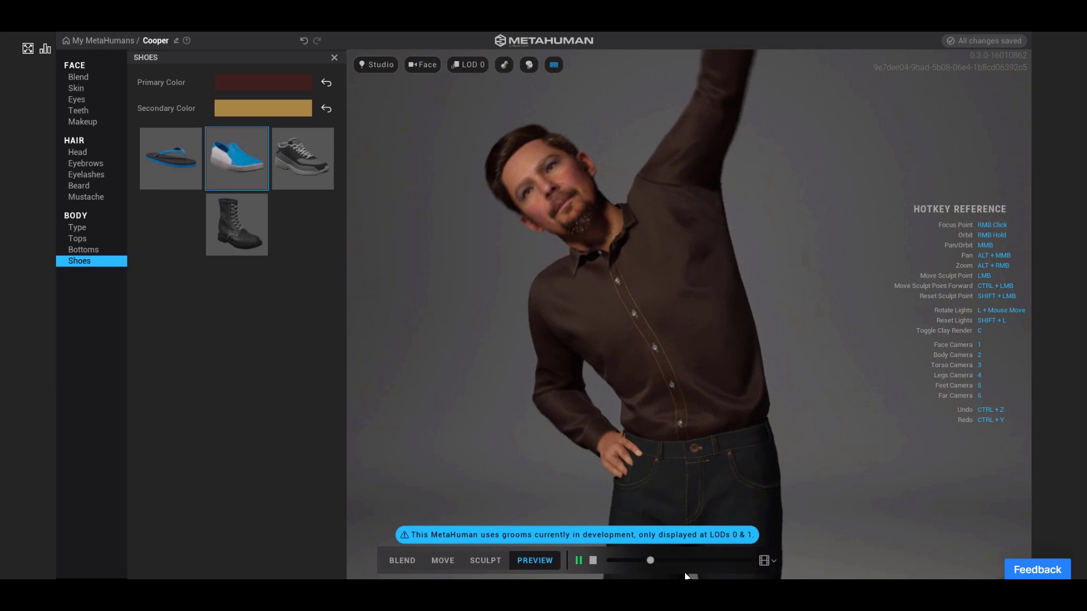
{"action": "left_click", "coordinate": [592, 561]}
{"action": "key", "text": "1"}
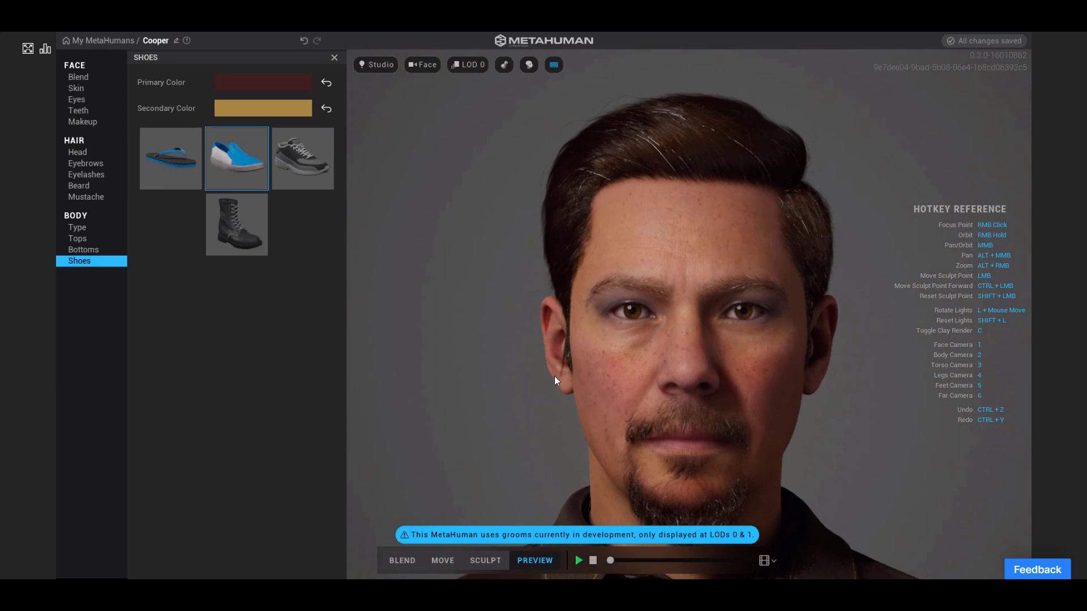
- Return to the My MetaHumans list and switch to Quixel Bridge, placing its window over the list
{"action": "left_click", "coordinate": [109, 39]}
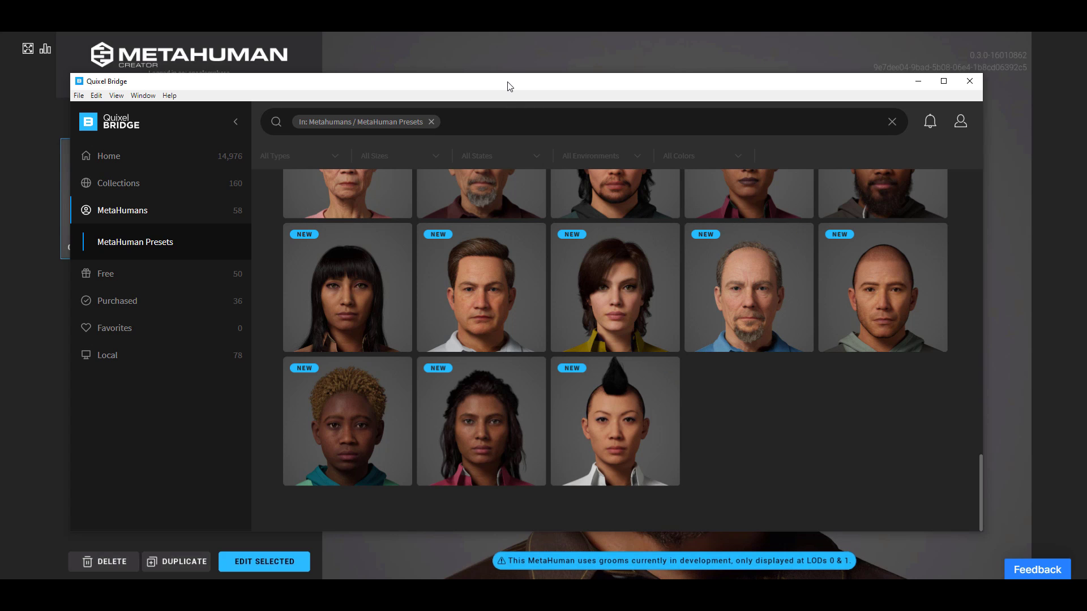
{"action": "left_click_drag", "start_coordinate": [509, 86], "coordinate": [518, 113]}
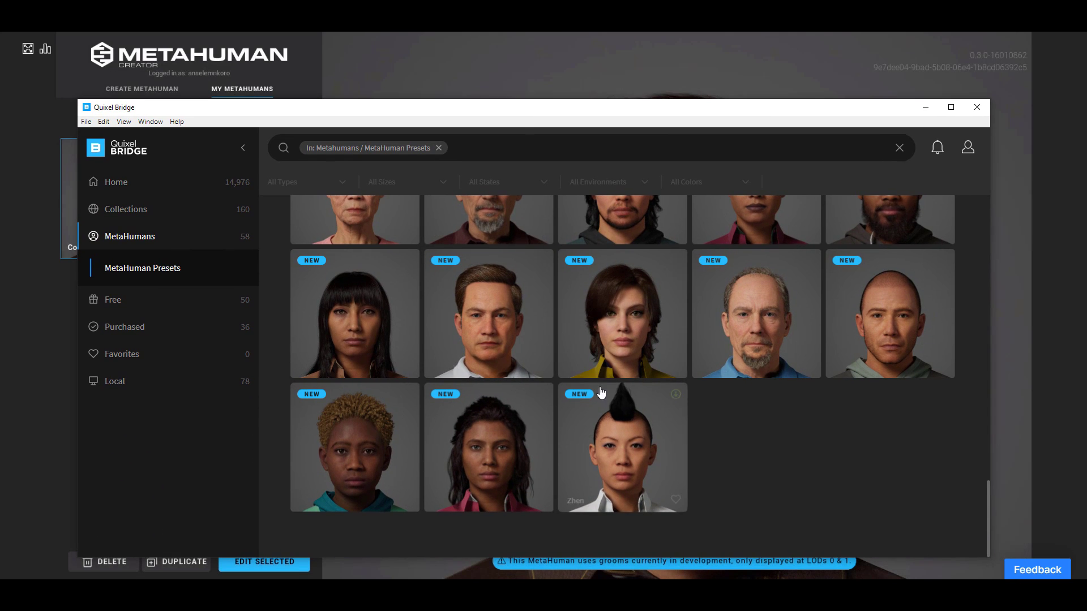
{"action": "scroll", "coordinate": [692, 454], "scroll_direction": "up", "scroll_amount": 10}
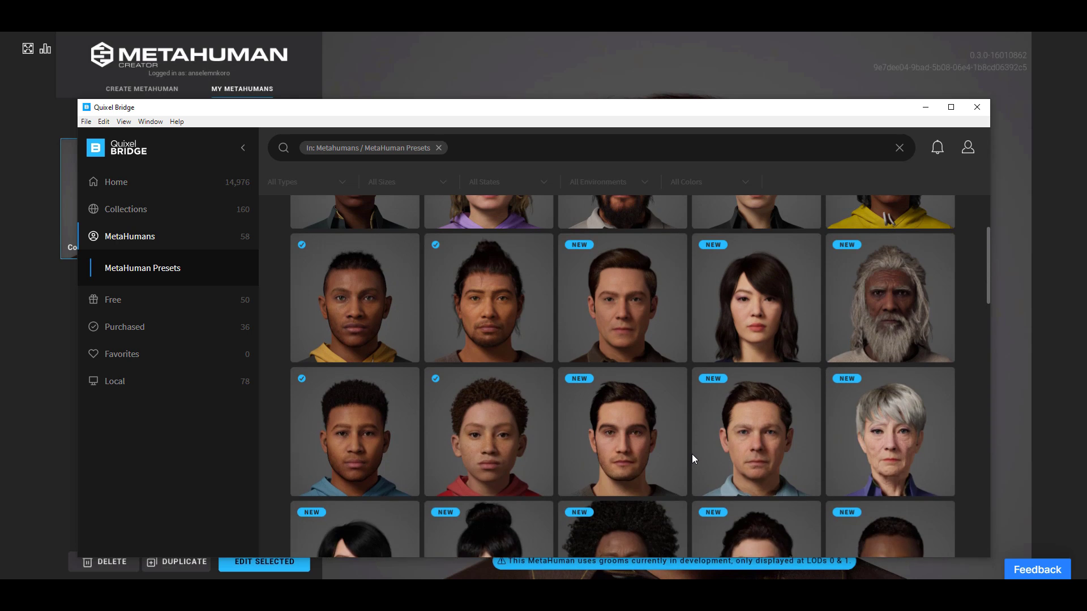
{"action": "scroll", "coordinate": [692, 454], "scroll_direction": "up", "scroll_amount": 3}
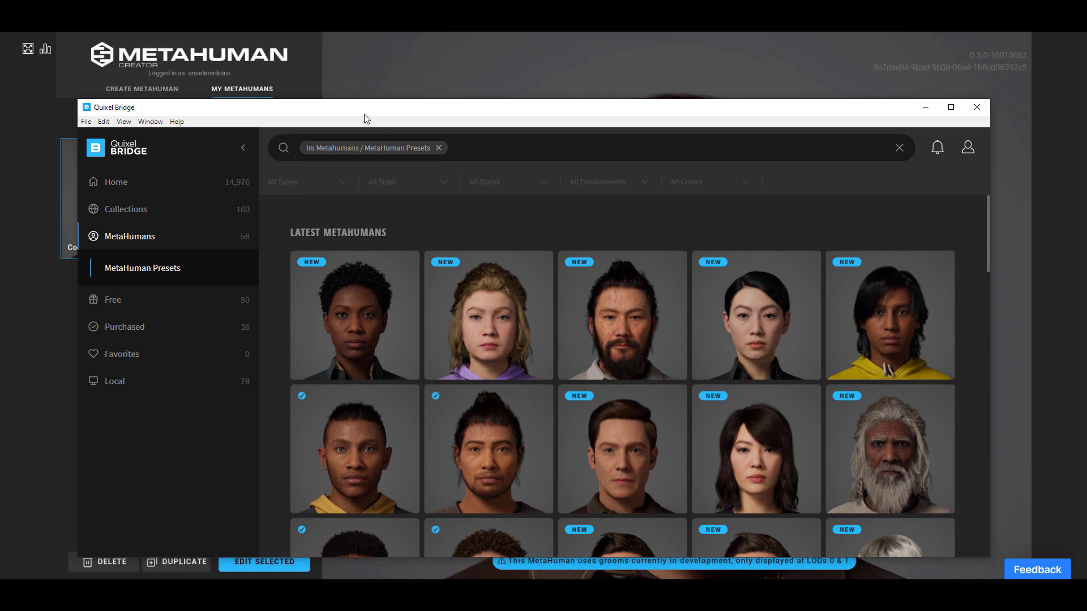
{"action": "left_click_drag", "start_coordinate": [364, 114], "coordinate": [546, 177]}
{"action": "left_click", "coordinate": [81, 247]}
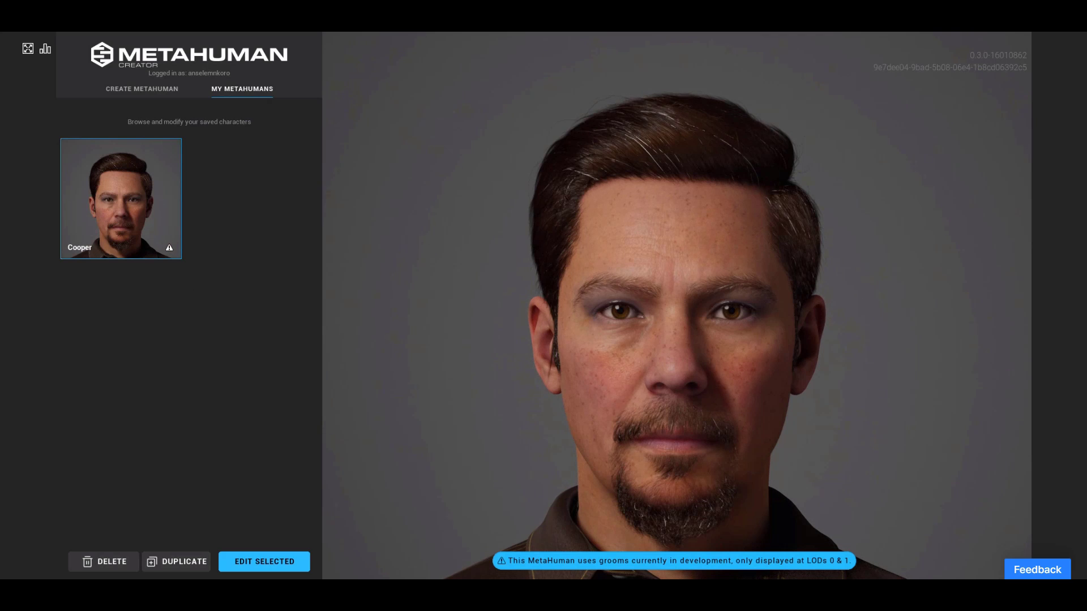
{"action": "key", "text": "alt+Tab"}
{"action": "left_click_drag", "start_coordinate": [416, 173], "coordinate": [213, 101]}
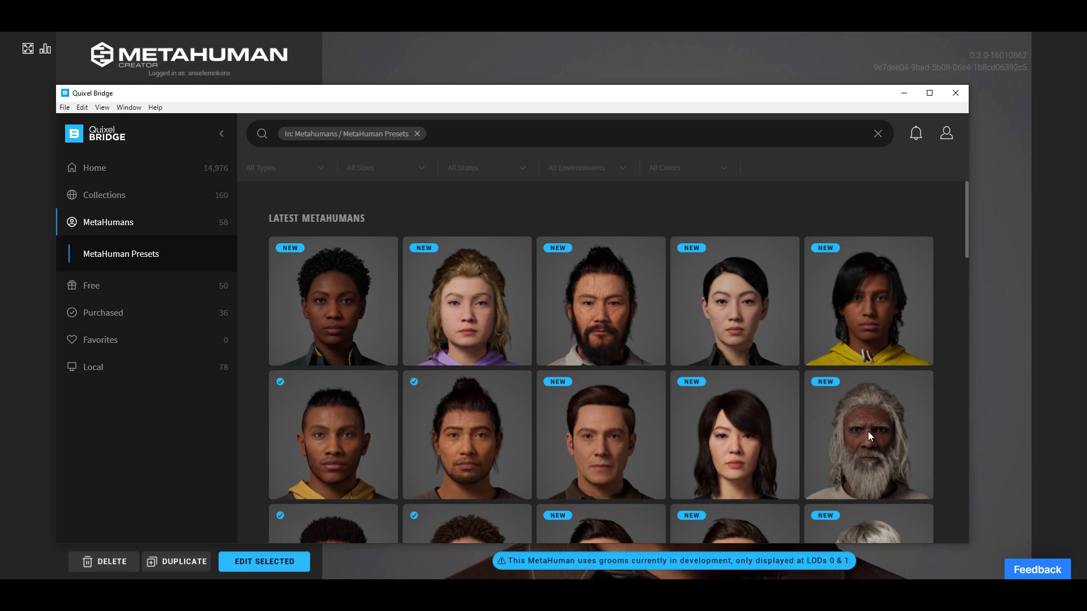
- Look through the full library of MetaHuman Presets, from the latest characters down to the end and back
{"action": "scroll", "coordinate": [939, 277], "scroll_direction": "down", "scroll_amount": 3}
{"action": "scroll", "coordinate": [940, 283], "scroll_direction": "up", "scroll_amount": 3}
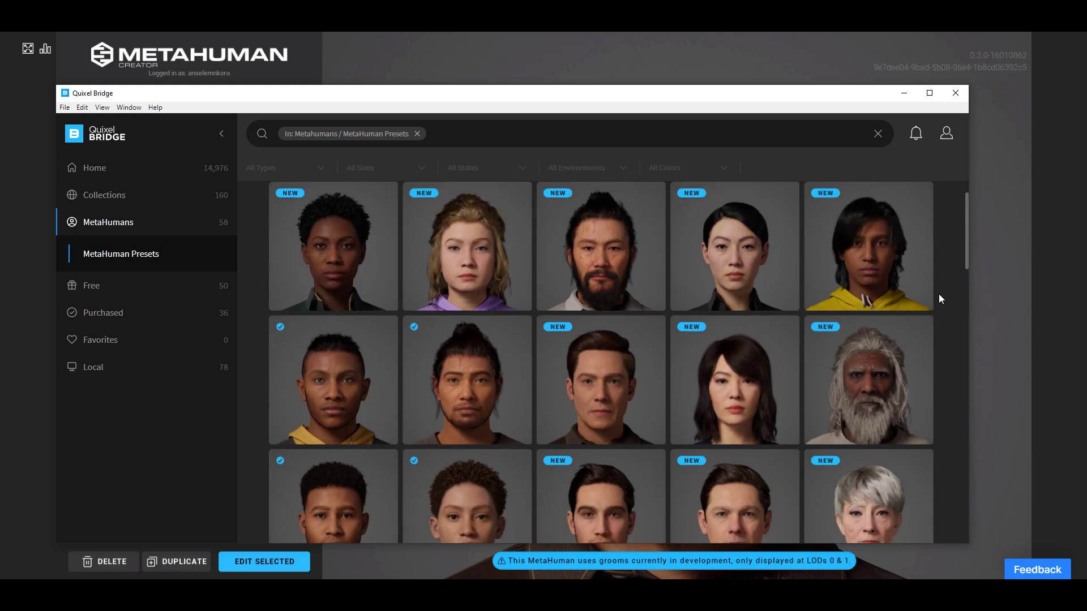
{"action": "scroll", "coordinate": [938, 294], "scroll_direction": "down", "scroll_amount": 5}
{"action": "scroll", "coordinate": [938, 293], "scroll_direction": "down", "scroll_amount": 5}
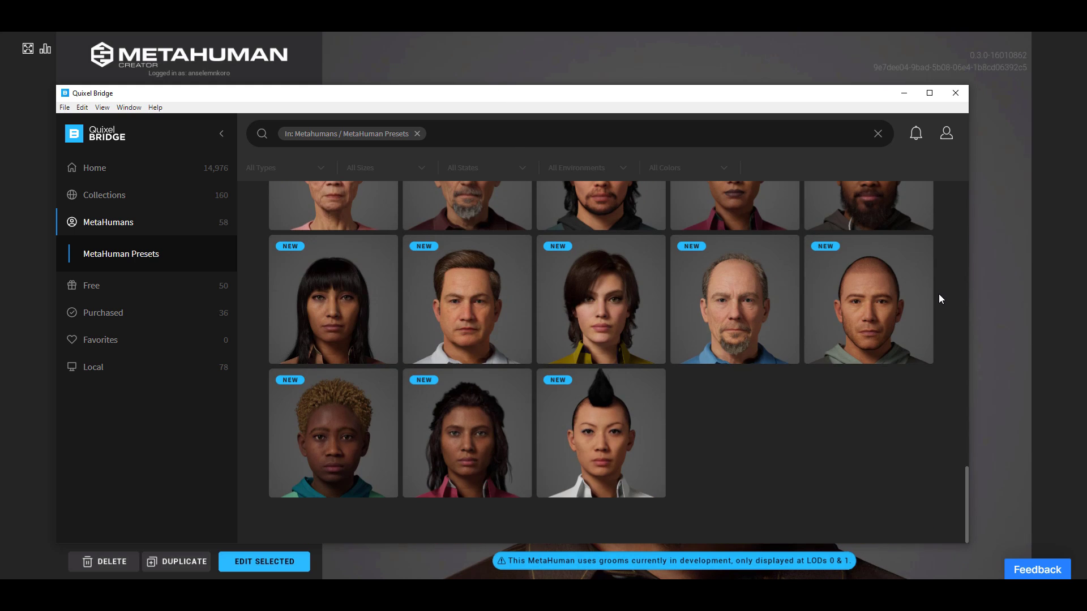
{"action": "scroll", "coordinate": [938, 294], "scroll_direction": "down", "scroll_amount": 1}
{"action": "scroll", "coordinate": [946, 310], "scroll_direction": "up", "scroll_amount": 2}
{"action": "scroll", "coordinate": [945, 311], "scroll_direction": "down", "scroll_amount": 1}
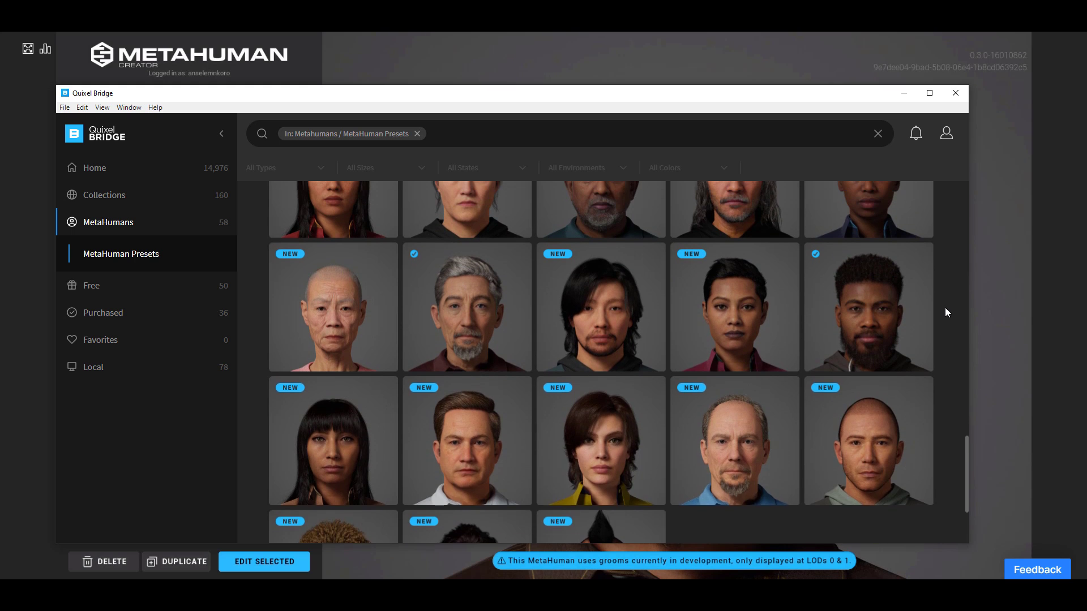
{"action": "scroll", "coordinate": [945, 311], "scroll_direction": "up", "scroll_amount": 2}
{"action": "scroll", "coordinate": [946, 311], "scroll_direction": "up", "scroll_amount": 5}
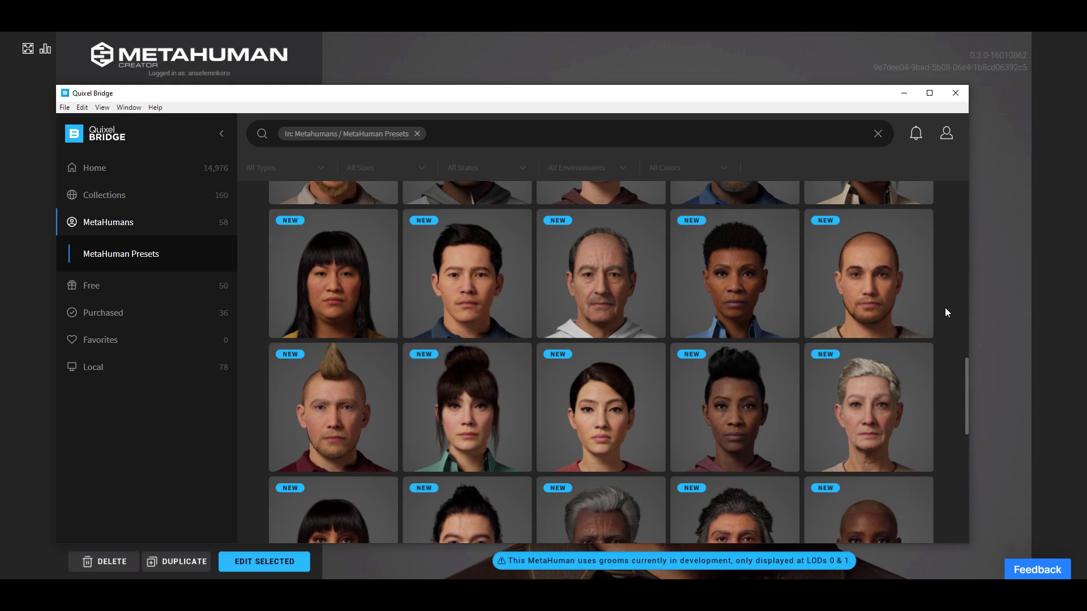
{"action": "scroll", "coordinate": [680, 364], "scroll_direction": "up", "scroll_amount": 5}
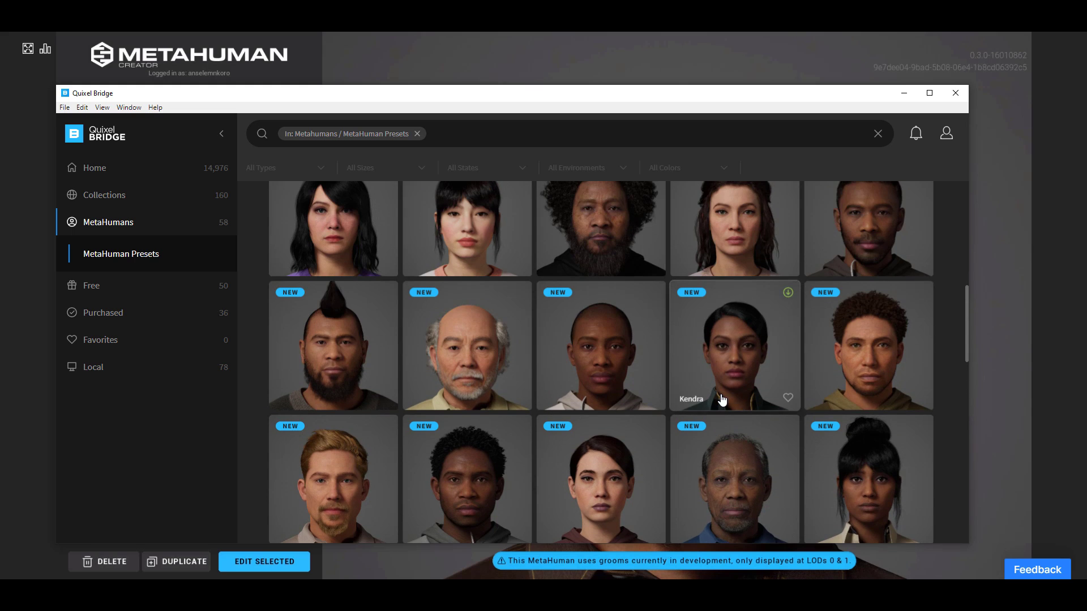
{"action": "scroll", "coordinate": [721, 401], "scroll_direction": "up", "scroll_amount": 5}
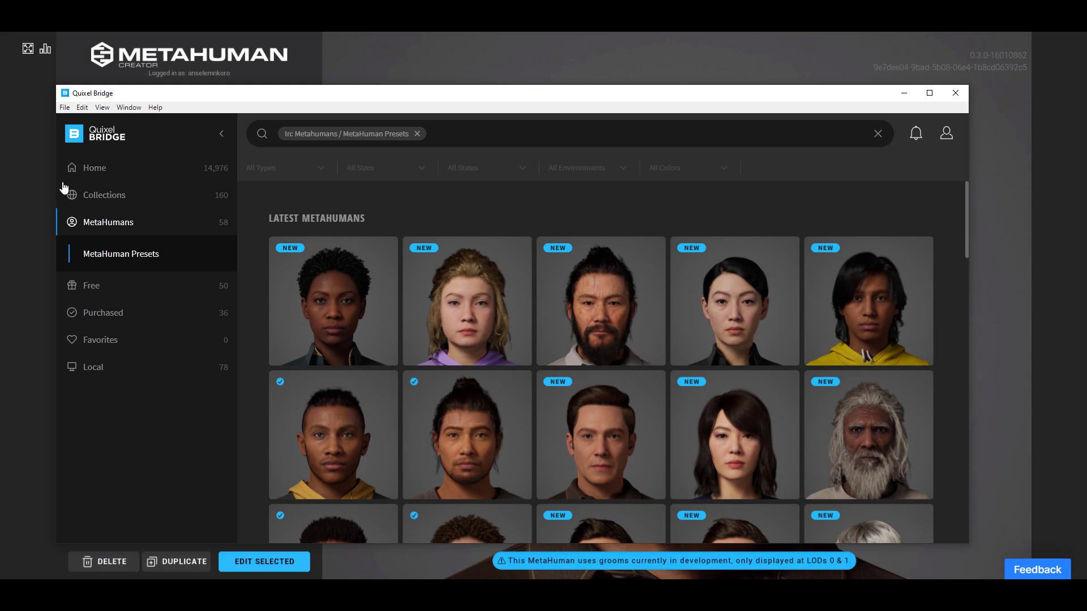
- Check Quixel Bridge for updates and dismiss the result
{"action": "left_click", "coordinate": [156, 108]}
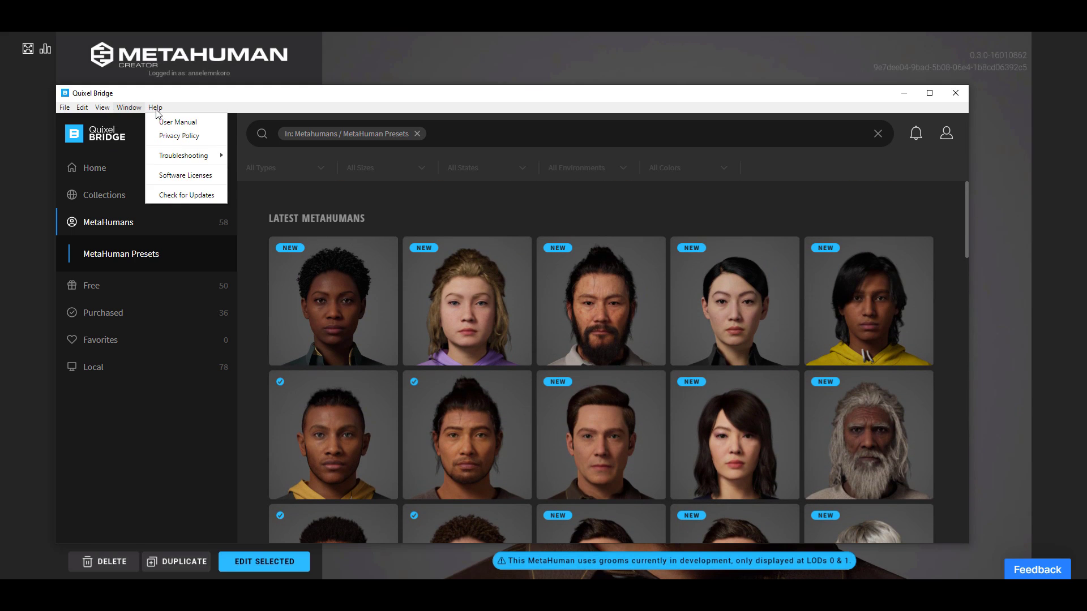
{"action": "left_click", "coordinate": [181, 200]}
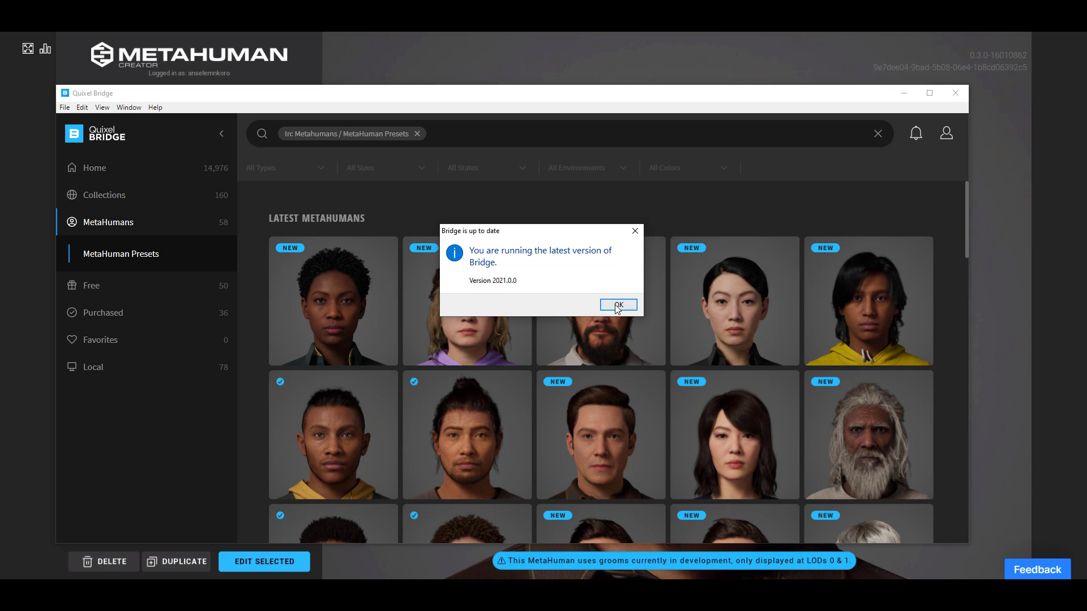
{"action": "left_click", "coordinate": [618, 306]}
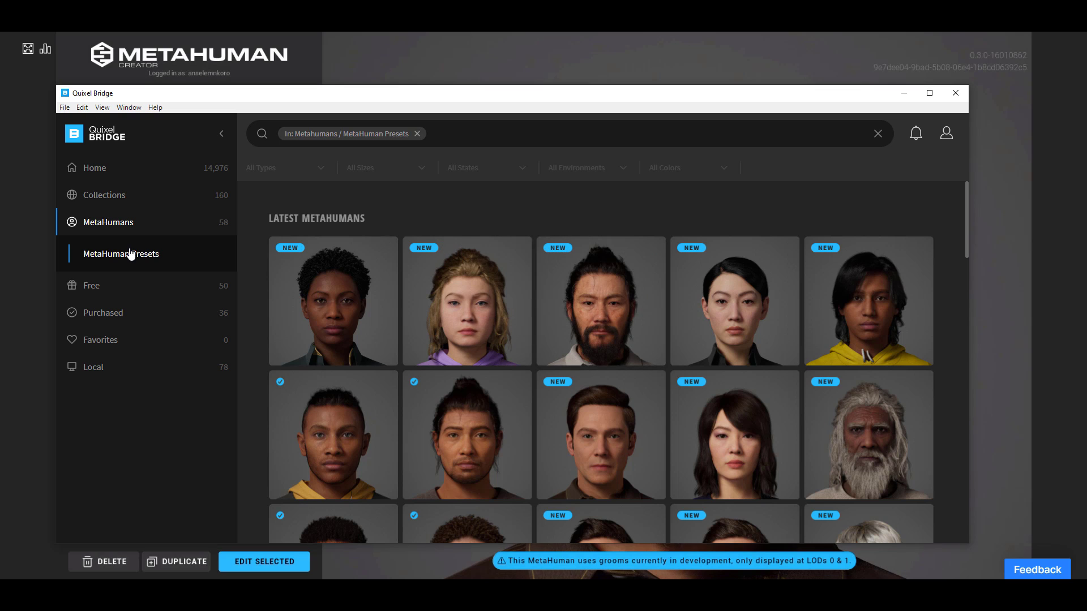
- Reload the MetaHumans category and open the details of Cooper from My MetaHumans
{"action": "left_click", "coordinate": [107, 198]}
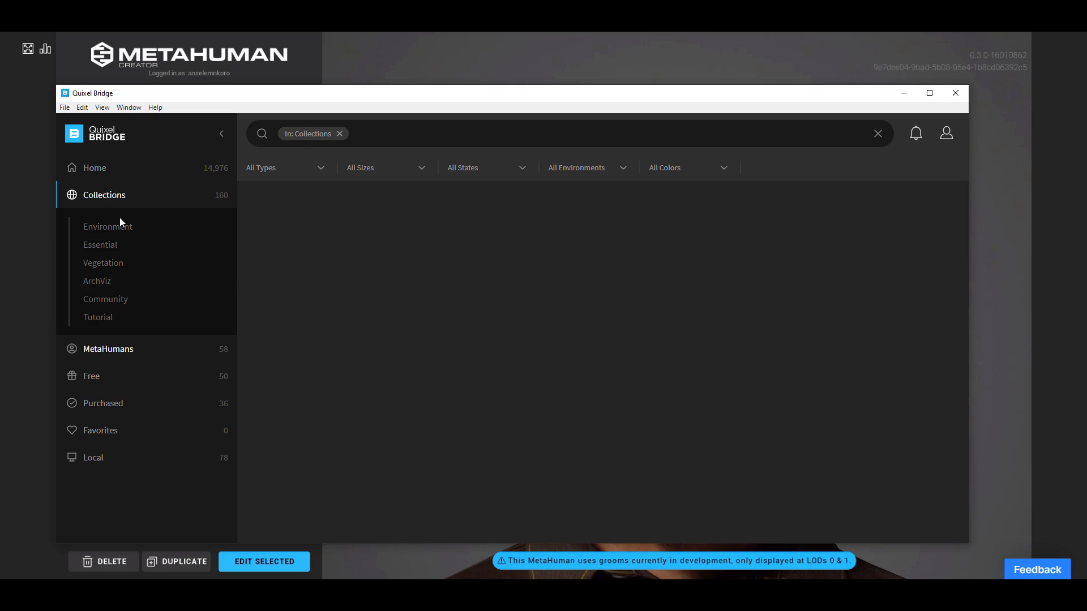
{"action": "left_click", "coordinate": [109, 350]}
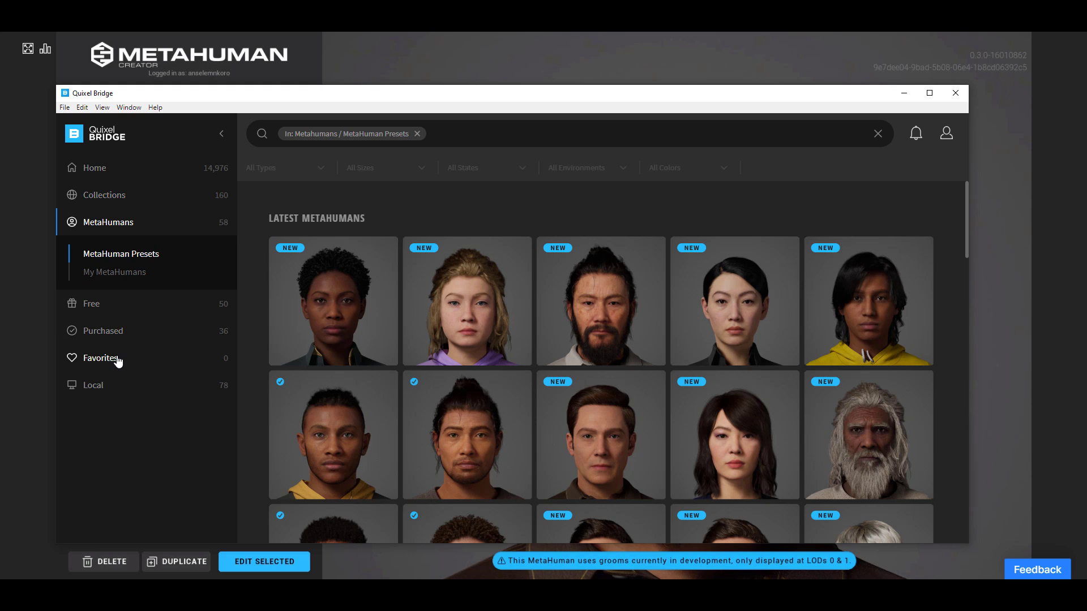
{"action": "left_click", "coordinate": [133, 275]}
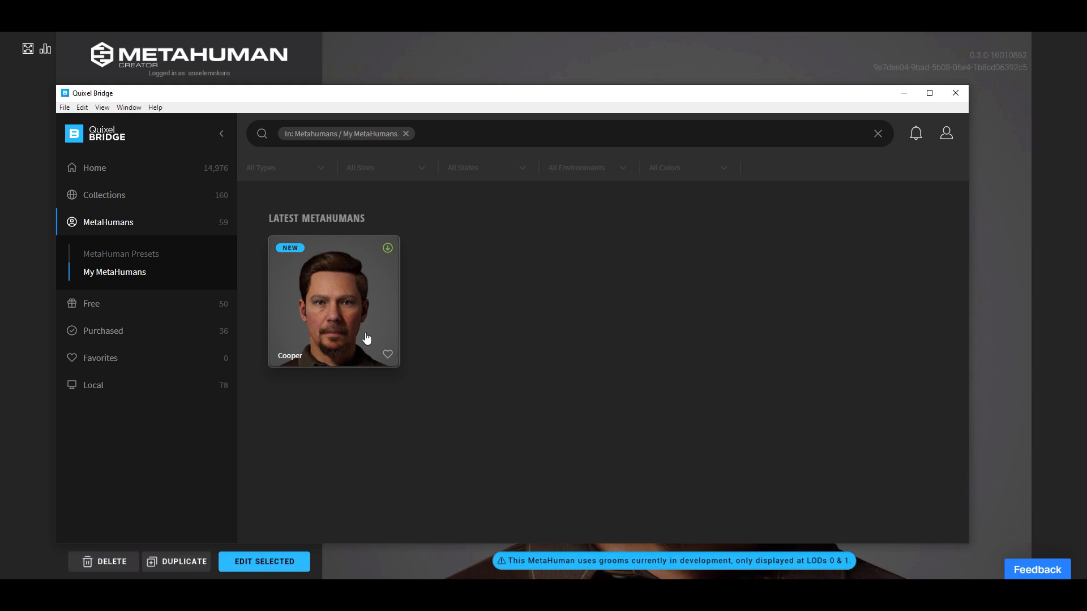
{"action": "left_click", "coordinate": [342, 297]}
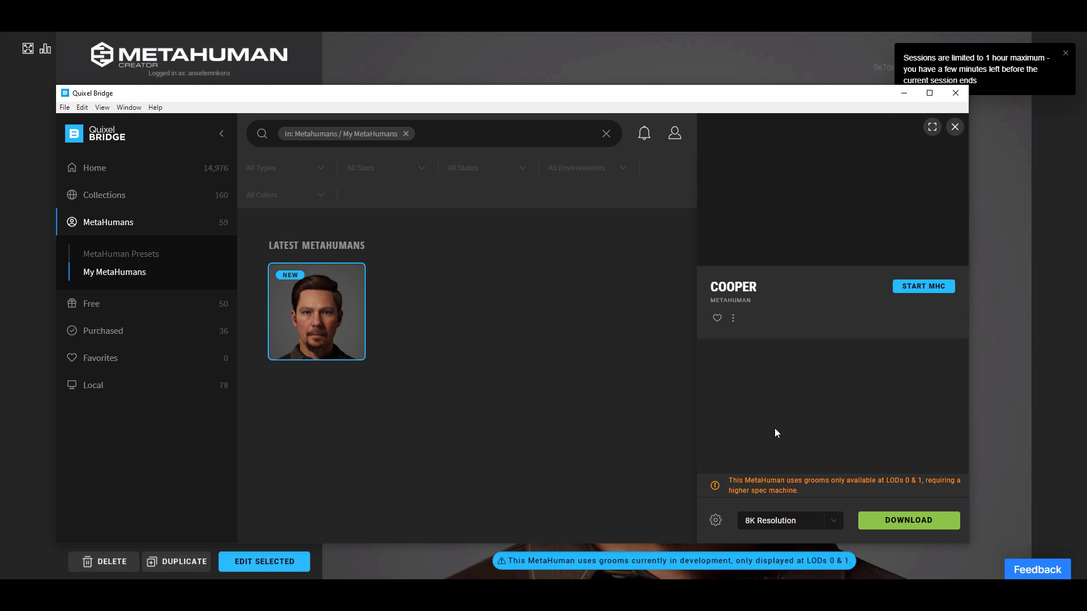
- Open the download settings for models and examine the MetaHumans asset format options
{"action": "left_click", "coordinate": [716, 520]}
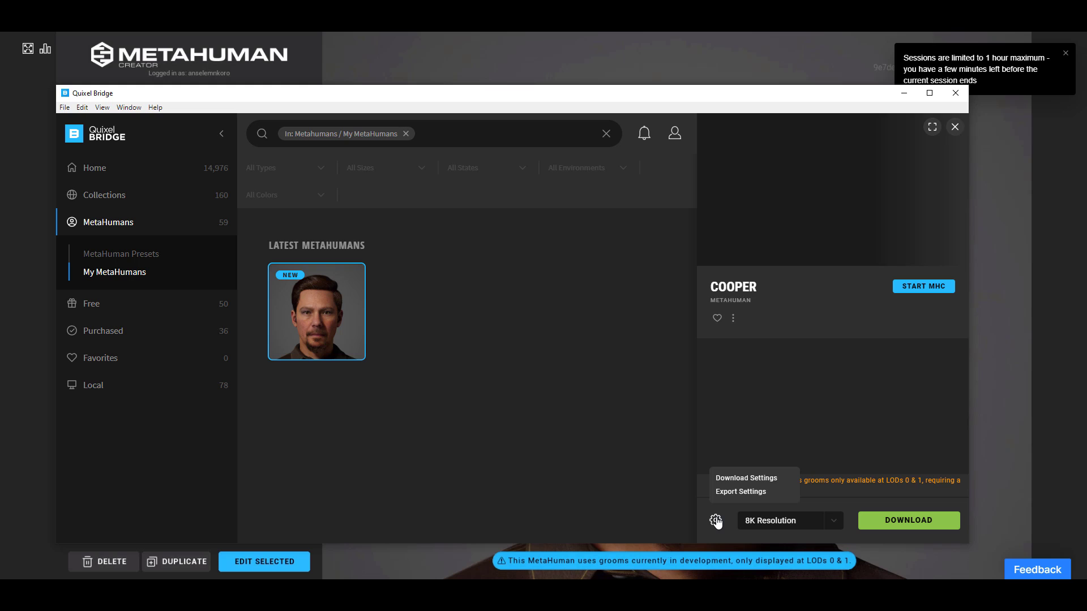
{"action": "left_click", "coordinate": [752, 481]}
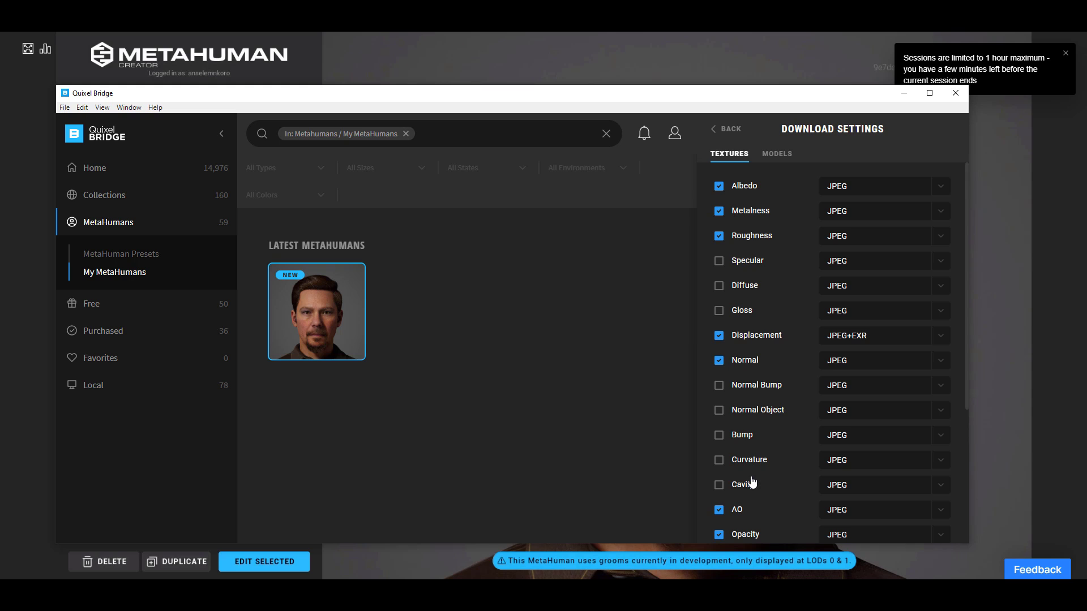
{"action": "left_click", "coordinate": [782, 154]}
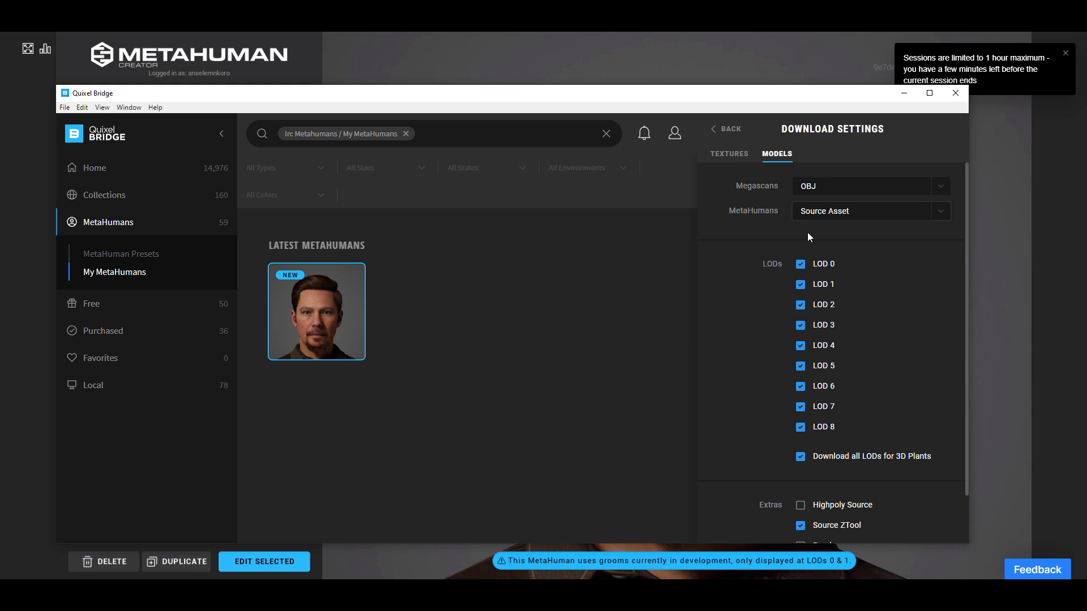
{"action": "left_click", "coordinate": [828, 218]}
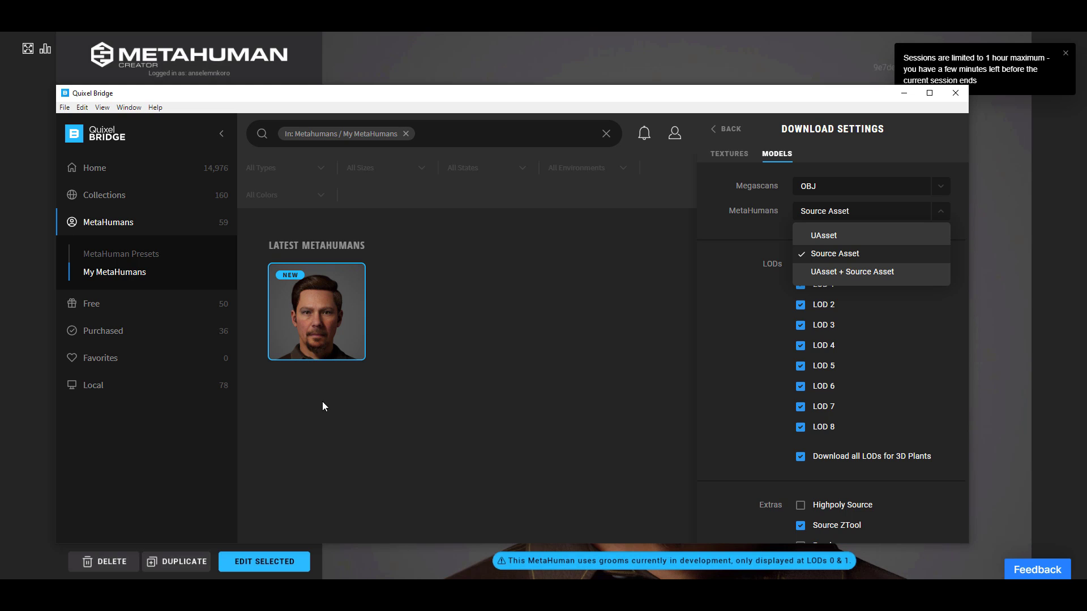
{"action": "left_click", "coordinate": [756, 403]}
- Enable the Highpoly Source extra in the model download settings and return to Cooper's details
{"action": "scroll", "coordinate": [755, 403], "scroll_direction": "down", "scroll_amount": 2}
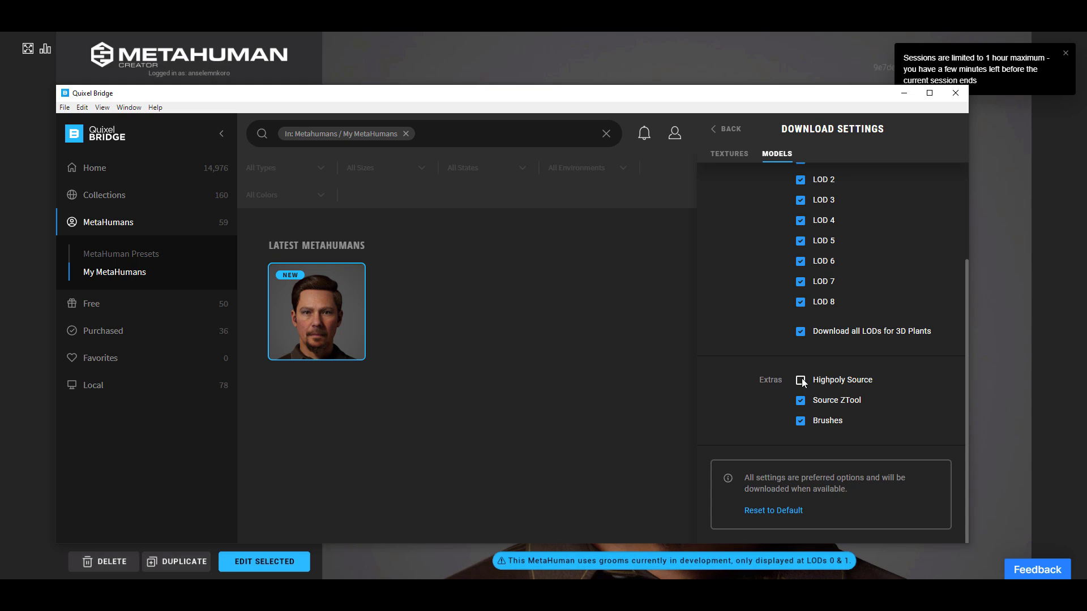
{"action": "scroll", "coordinate": [786, 422], "scroll_direction": "up", "scroll_amount": 3}
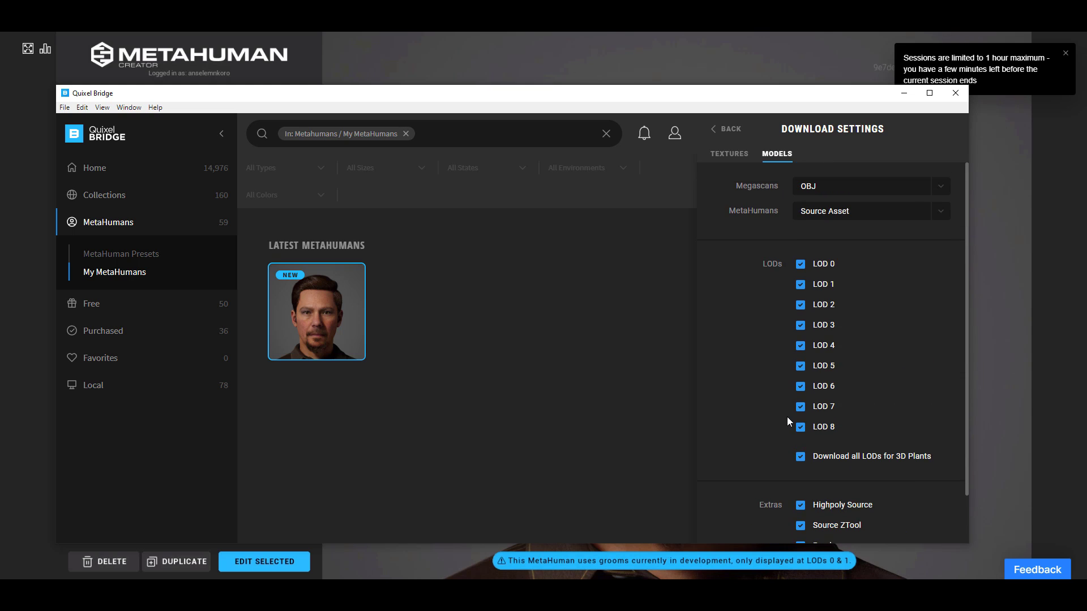
{"action": "left_click", "coordinate": [729, 154]}
{"action": "left_click", "coordinate": [725, 130]}
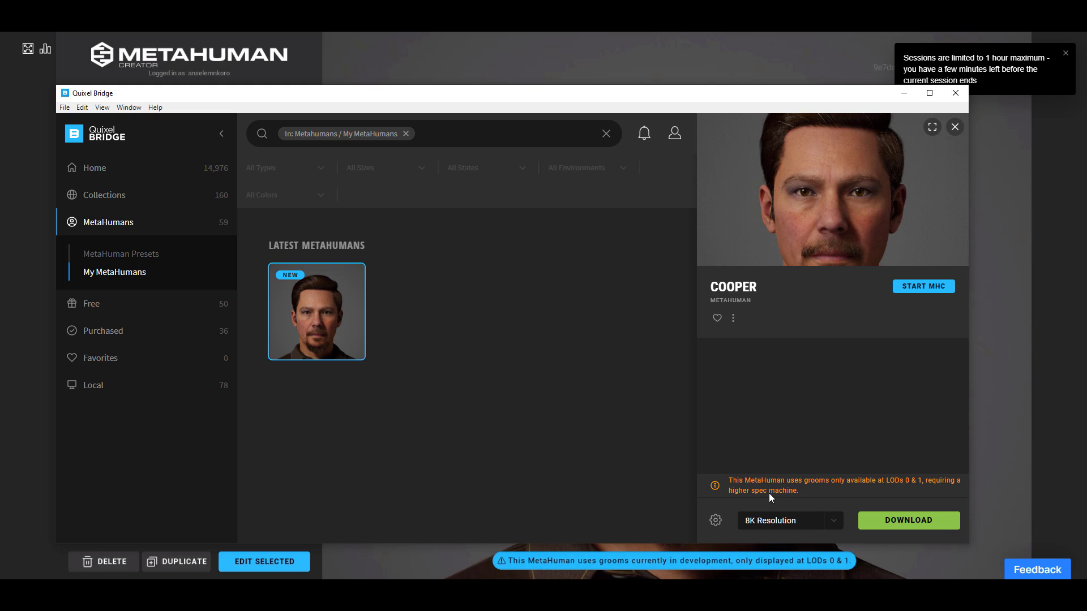
- Start downloading Cooper at 8K Resolution and return to MetaHuman Creator
{"action": "left_click", "coordinate": [901, 522]}
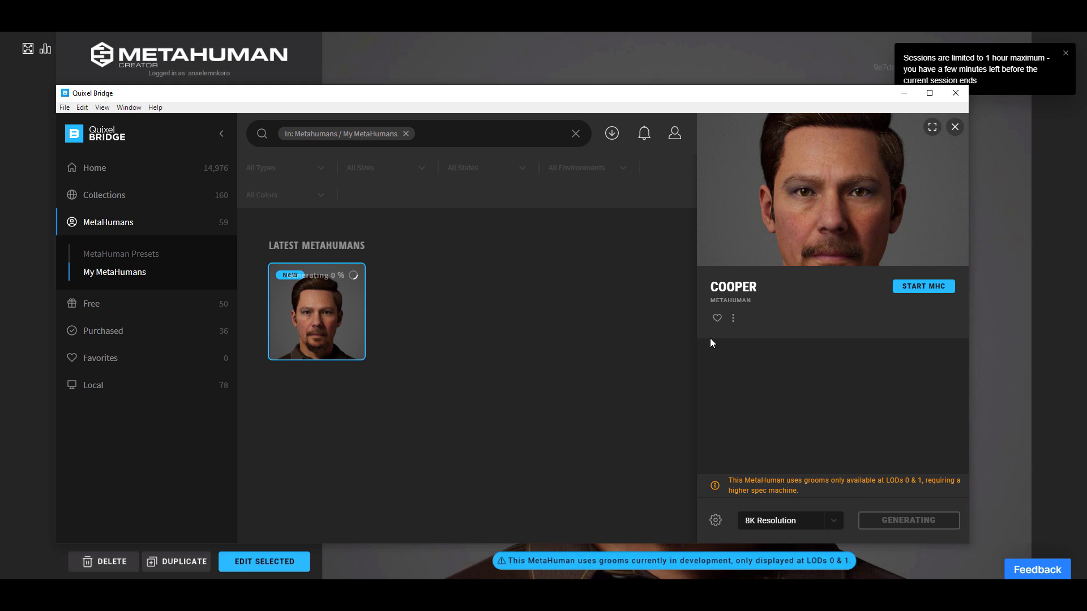
{"action": "left_click", "coordinate": [904, 94]}
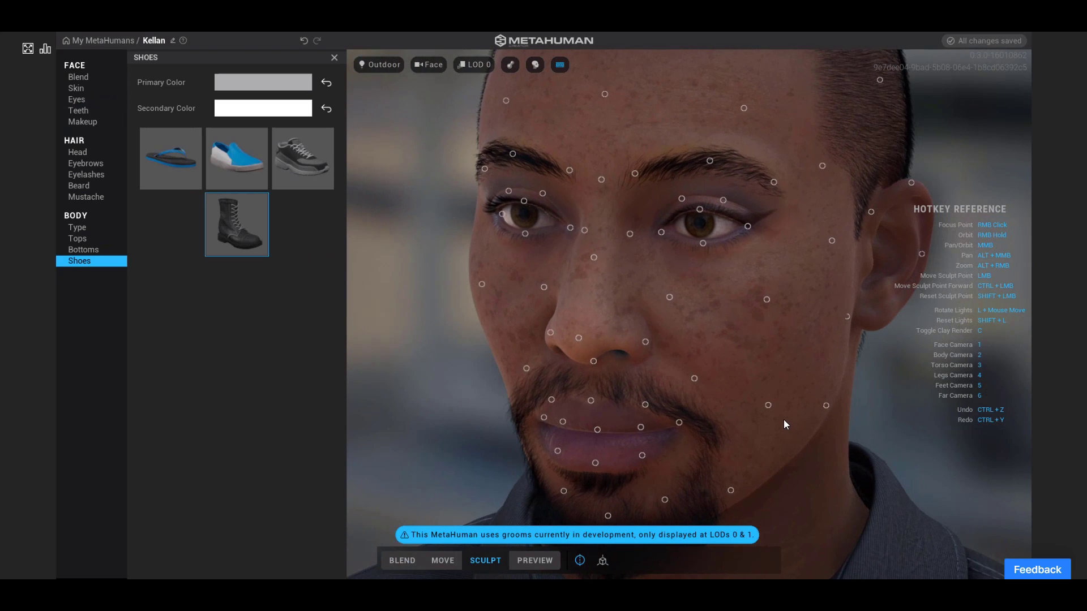
- Sculpt Kellan's cheeks, jawline and the area near the ears by moving the sculpt points on the face
{"action": "mouse_move", "coordinate": [773, 404]}
{"action": "left_mouse_down"}
{"action": "mouse_move", "coordinate": [850, 424]}
{"action": "mouse_move", "coordinate": [834, 423]}
{"action": "left_mouse_up"}
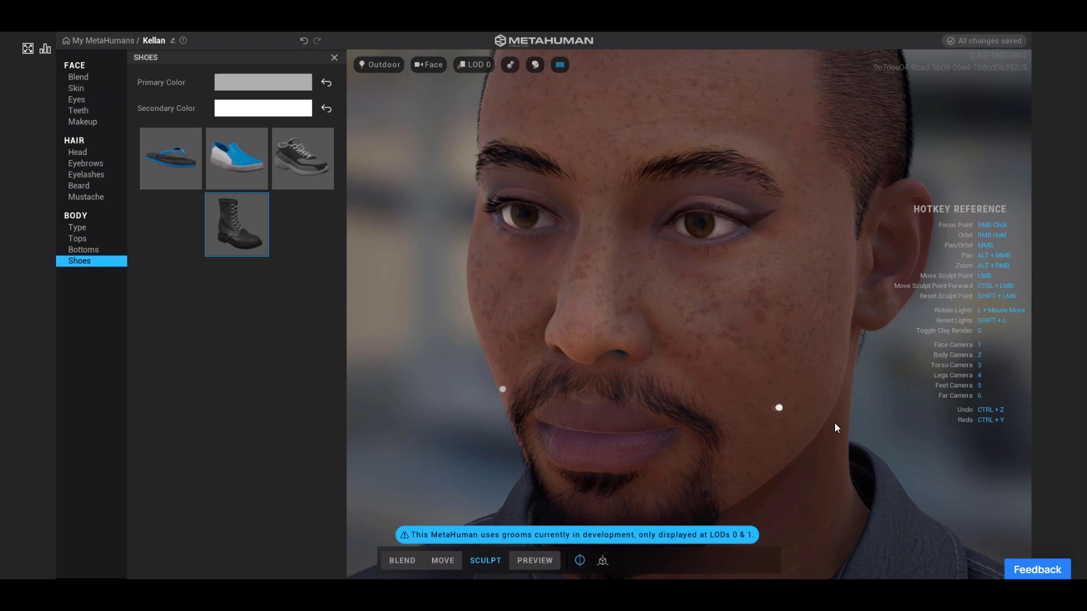
{"action": "mouse_move", "coordinate": [732, 486]}
{"action": "left_mouse_down"}
{"action": "mouse_move", "coordinate": [776, 497]}
{"action": "mouse_move", "coordinate": [772, 537]}
{"action": "left_mouse_up"}
{"action": "mouse_move", "coordinate": [574, 438]}
{"action": "right_mouse_down"}
{"action": "mouse_move", "coordinate": [571, 388]}
{"action": "mouse_move", "coordinate": [623, 417]}
{"action": "right_mouse_up"}
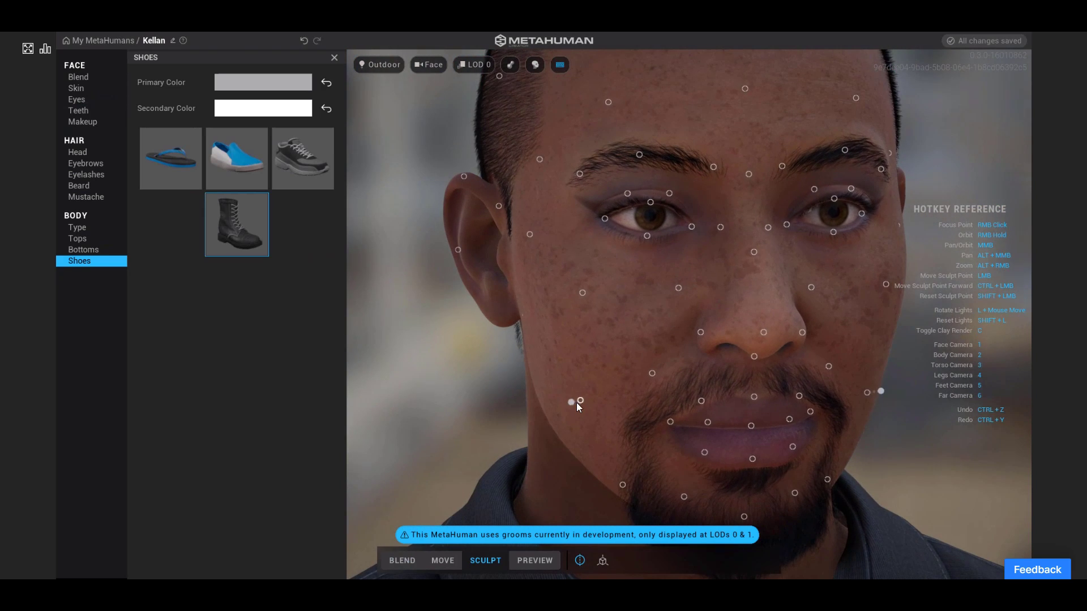
{"action": "right_click_drag", "start_coordinate": [480, 397], "coordinate": [539, 406]}
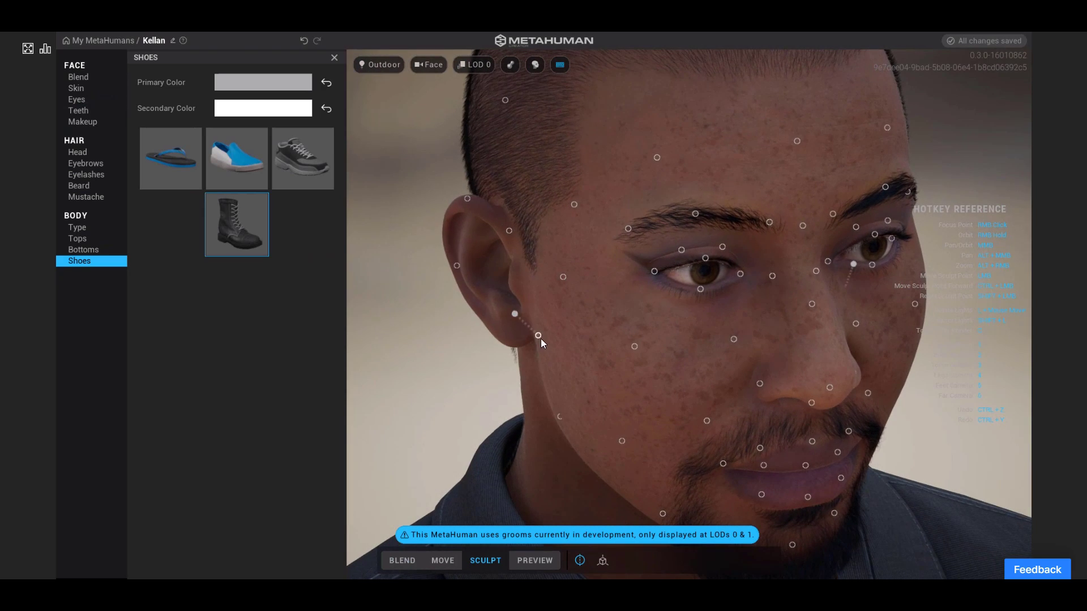
{"action": "right_click_drag", "start_coordinate": [629, 406], "coordinate": [517, 391]}
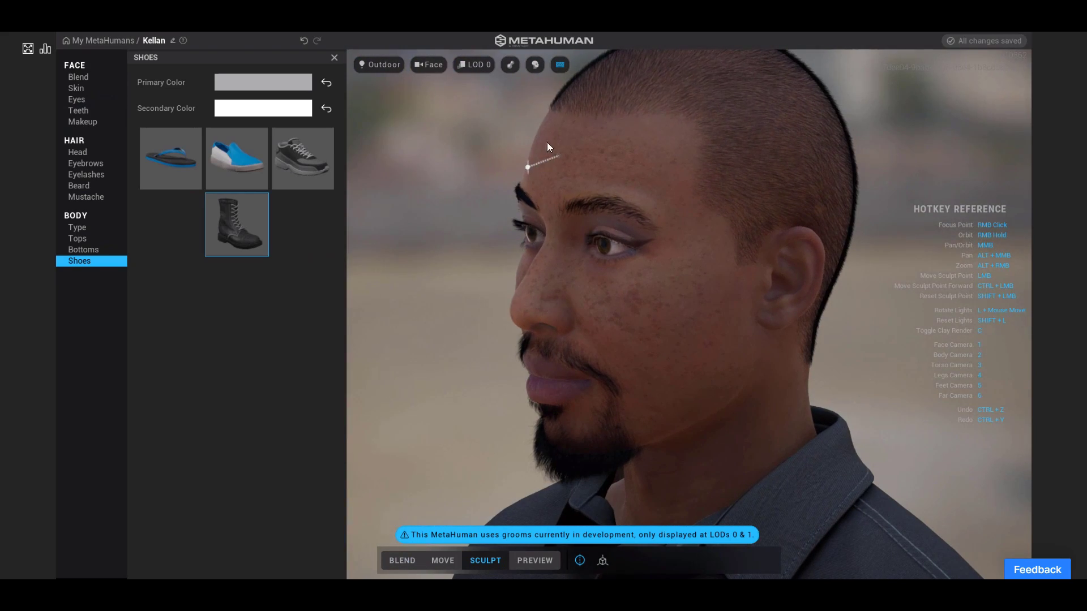
- Reshape Kellan's forehead with its sculpt point and bring the face back to a front view
{"action": "mouse_move", "coordinate": [547, 142]}
{"action": "left_mouse_down"}
{"action": "mouse_move", "coordinate": [545, 155]}
{"action": "mouse_move", "coordinate": [544, 129]}
{"action": "mouse_move", "coordinate": [550, 136]}
{"action": "left_mouse_up"}
{"action": "scroll", "coordinate": [579, 331], "scroll_direction": "down", "scroll_amount": 2}
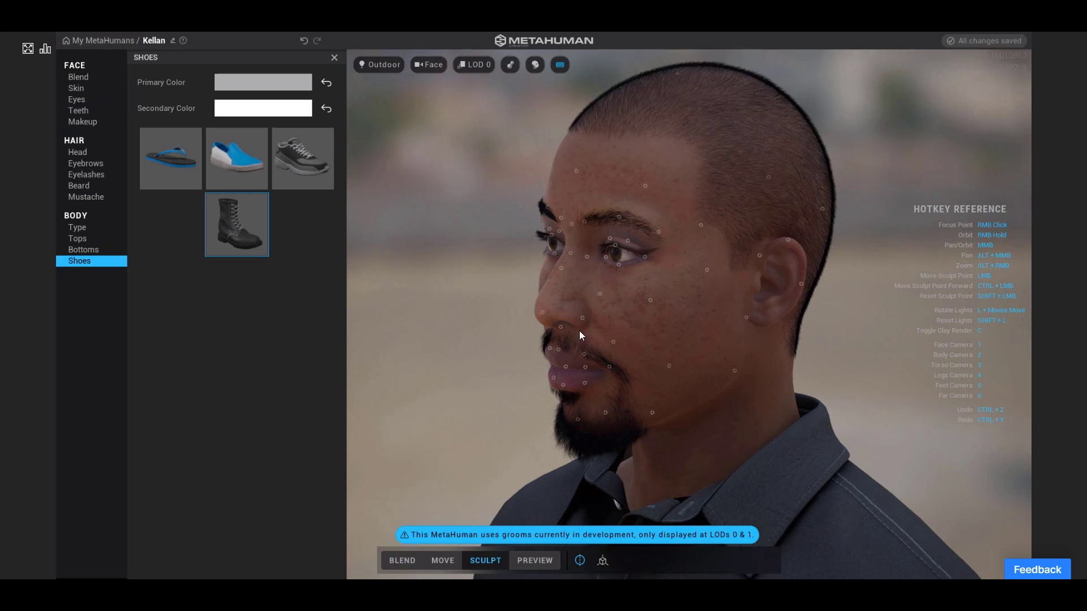
{"action": "right_click_drag", "start_coordinate": [579, 332], "coordinate": [833, 358]}
{"action": "mouse_move", "coordinate": [623, 342]}
{"action": "left_mouse_down"}
{"action": "mouse_move", "coordinate": [677, 348]}
{"action": "mouse_move", "coordinate": [646, 346]}
{"action": "left_mouse_up"}
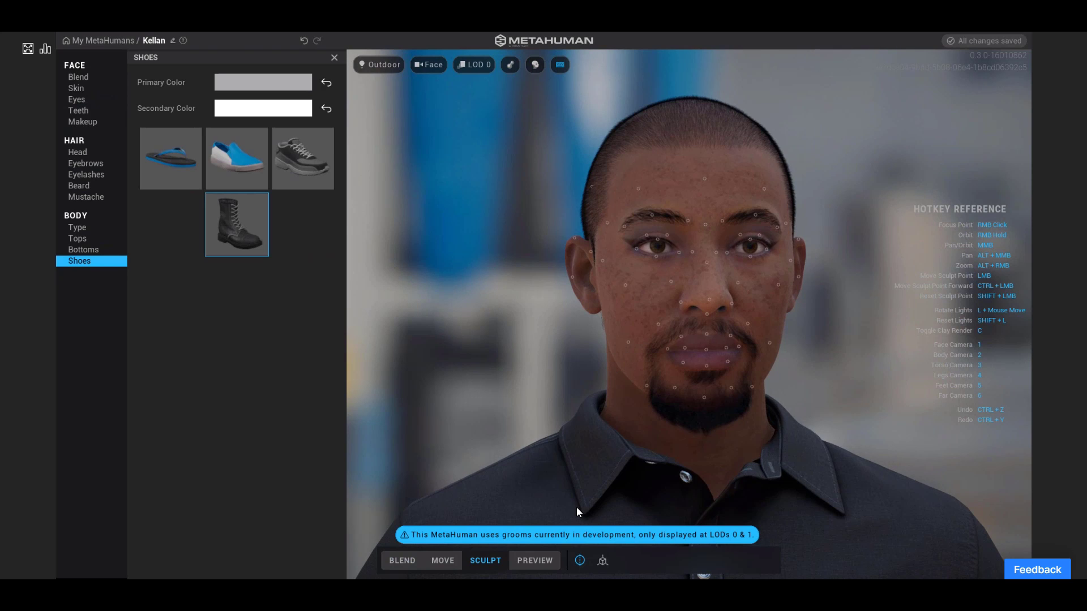
- View the sculpt plane options in Sculpt mode and turn off sculpting symmetry
{"action": "left_click", "coordinate": [555, 562]}
{"action": "left_click", "coordinate": [489, 564]}
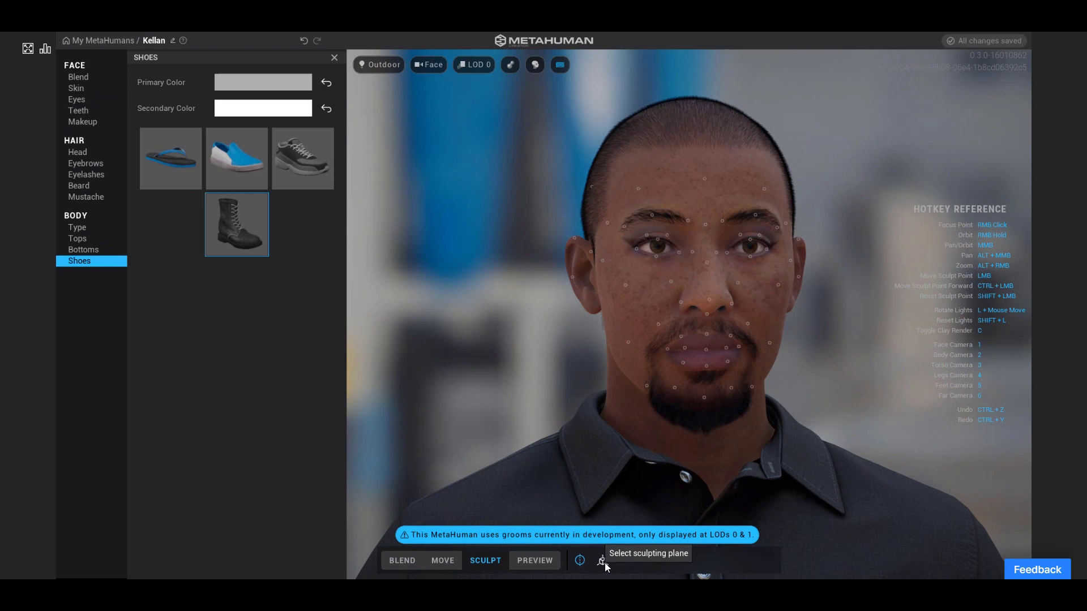
{"action": "left_click", "coordinate": [603, 562]}
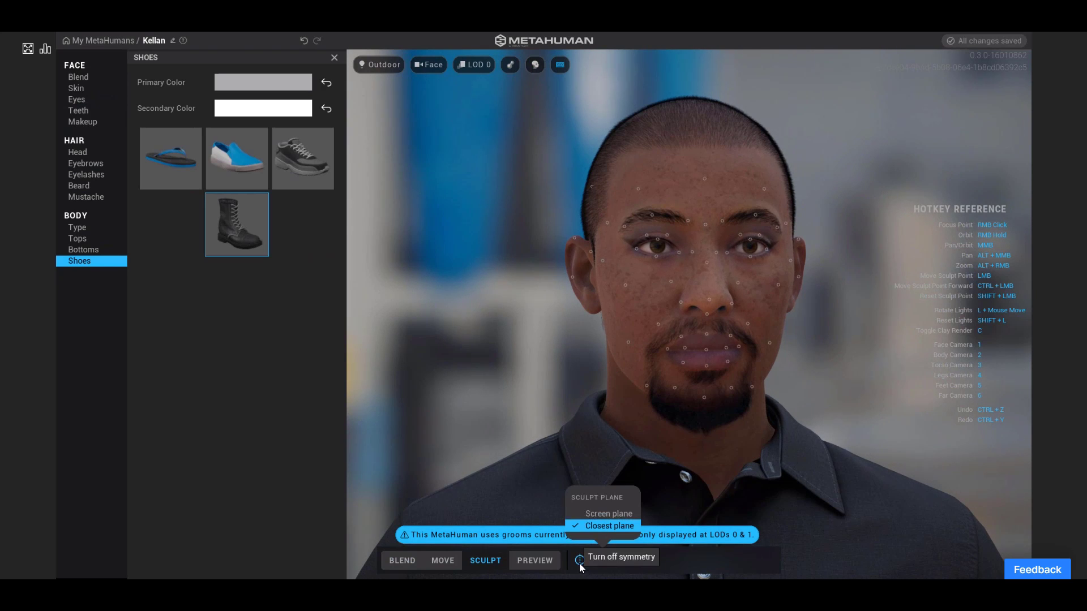
{"action": "left_click", "coordinate": [580, 561]}
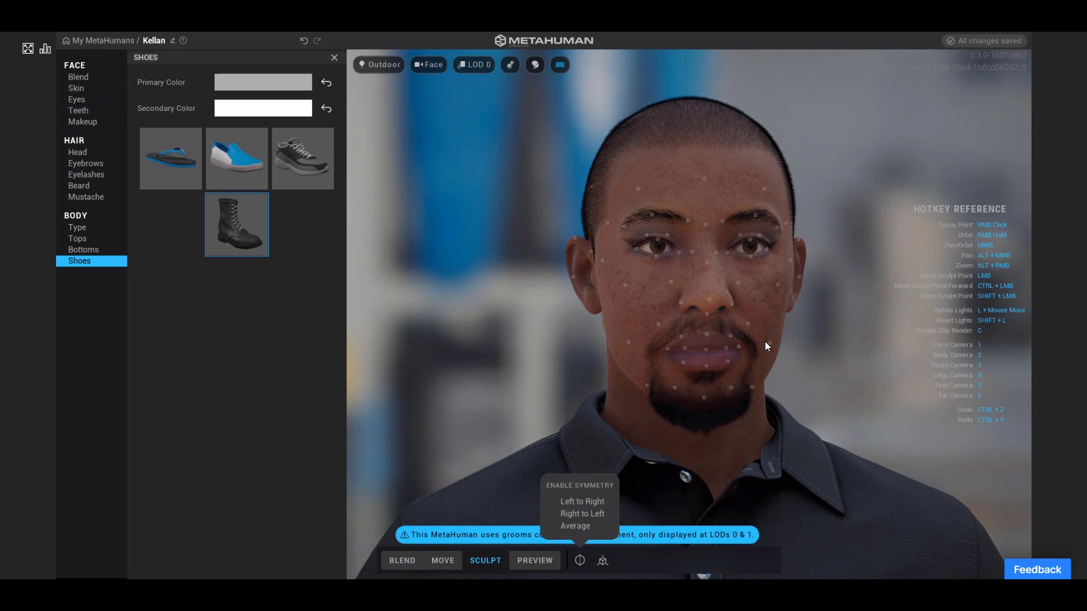
- Switch the lighting environment to Studio and enable sculpting symmetry from Right to Left
{"action": "scroll", "coordinate": [765, 342], "scroll_direction": "up", "scroll_amount": 3}
{"action": "scroll", "coordinate": [841, 398], "scroll_direction": "down", "scroll_amount": 3}
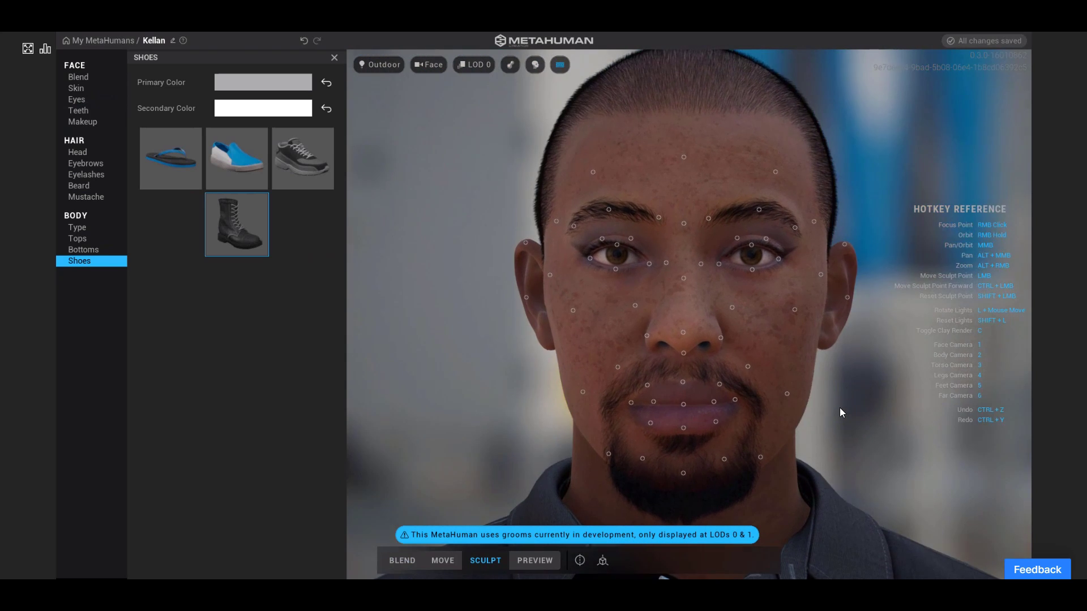
{"action": "left_click", "coordinate": [383, 66]}
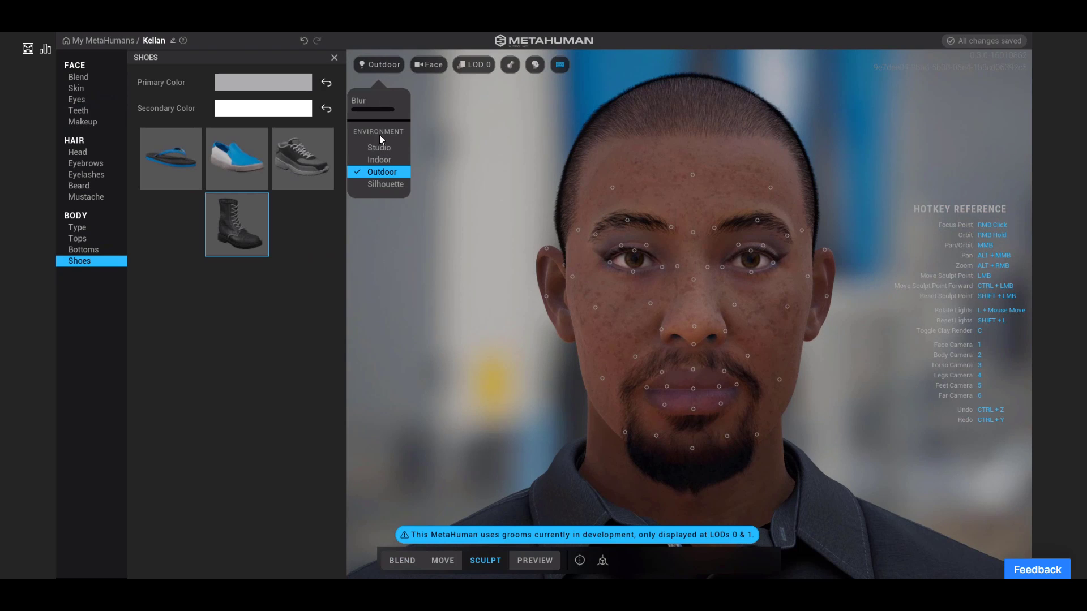
{"action": "left_click", "coordinate": [379, 148]}
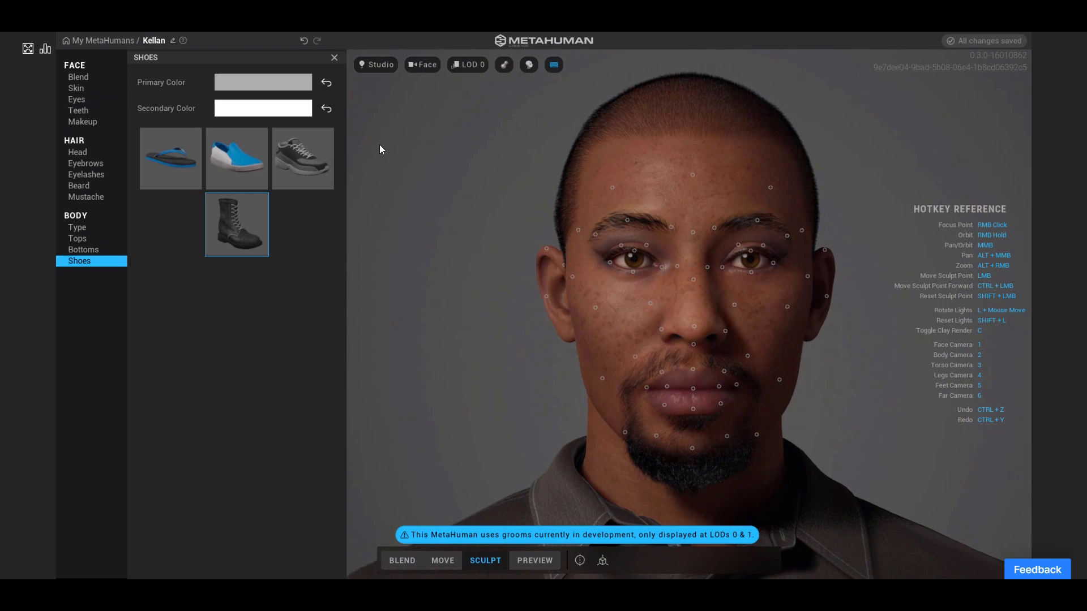
{"action": "left_click", "coordinate": [580, 560]}
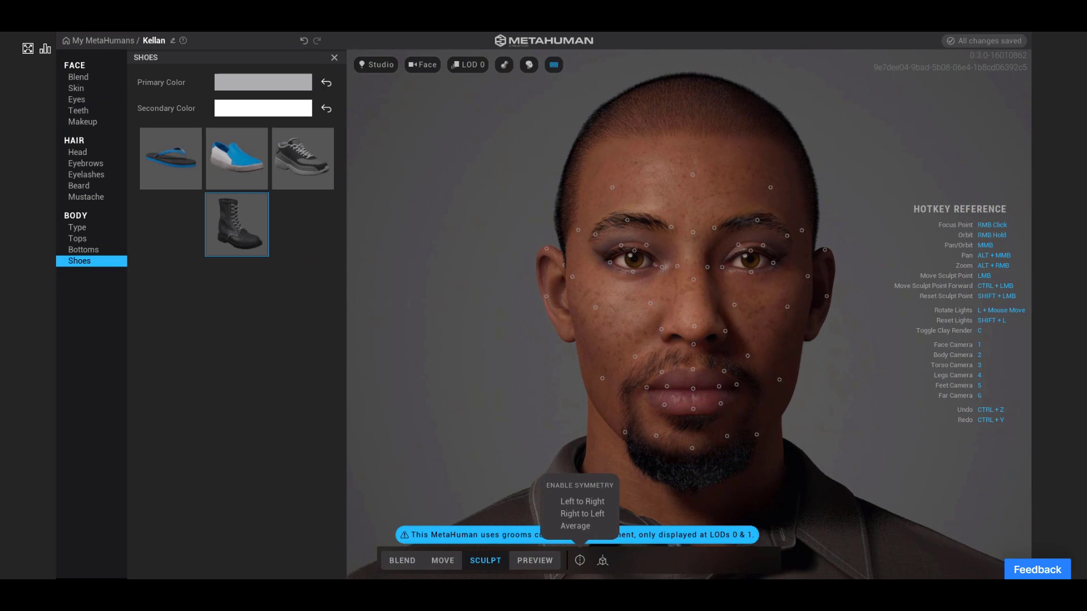
{"action": "left_click", "coordinate": [564, 515]}
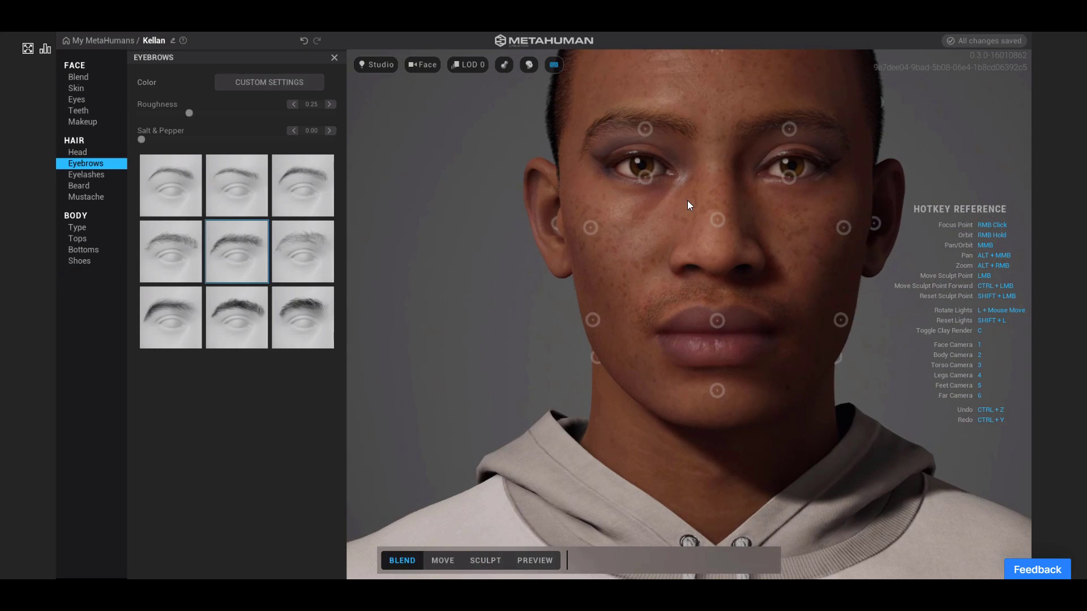
- Apply the last eyebrow style in the third row to Kellan and open the eyelash styles
{"action": "left_click", "coordinate": [224, 313]}
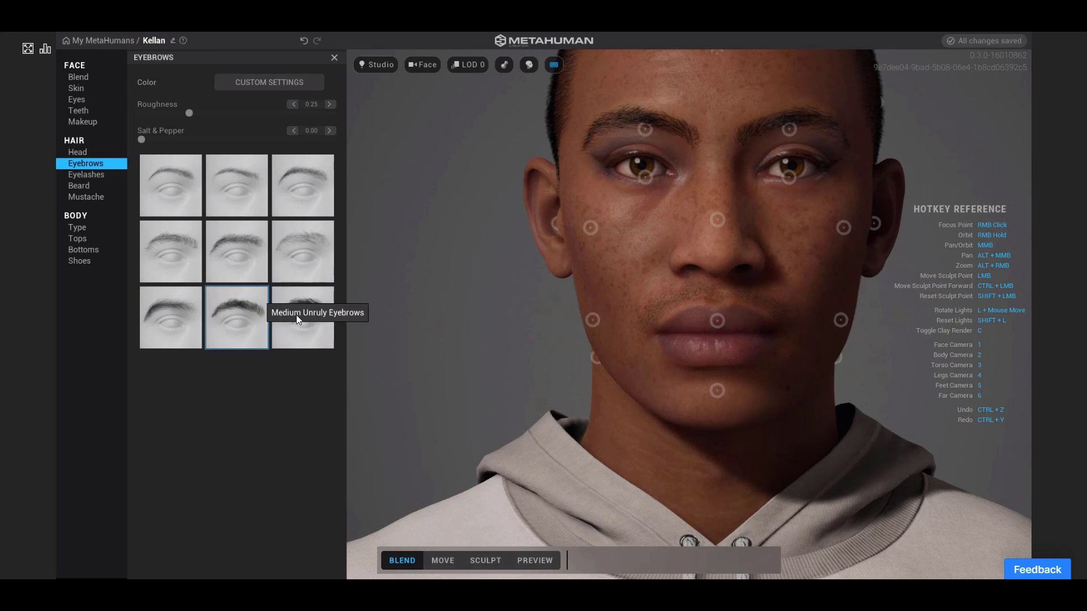
{"action": "left_click", "coordinate": [297, 315]}
{"action": "left_click", "coordinate": [85, 175]}
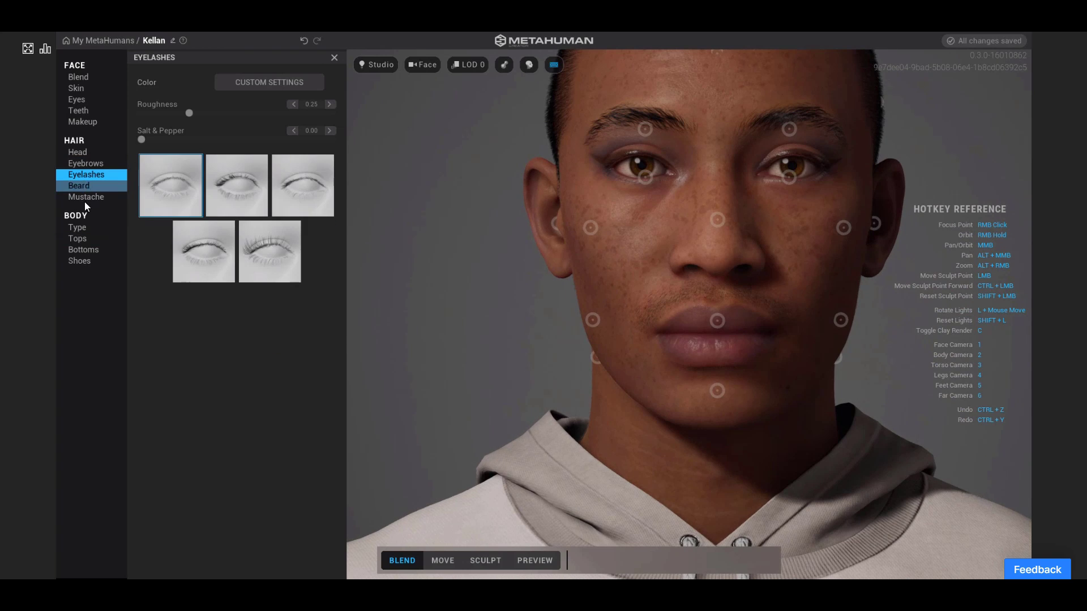
- Compare a short full beard with the chin goatee and give Kellan the goatee from the second row
{"action": "left_click", "coordinate": [82, 187]}
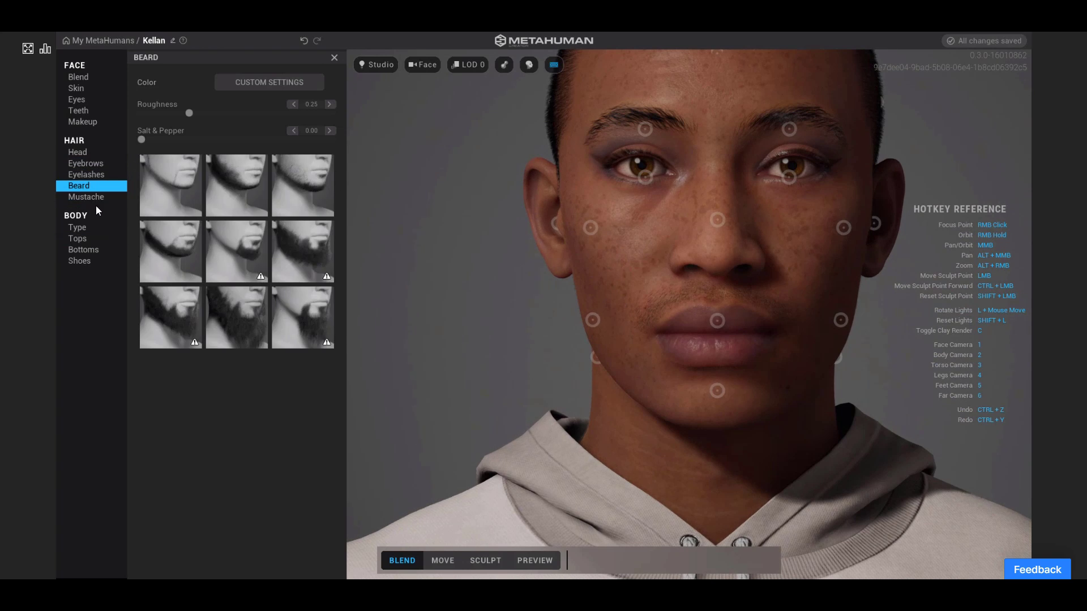
{"action": "left_click", "coordinate": [233, 252]}
{"action": "right_click_drag", "start_coordinate": [452, 346], "coordinate": [626, 329]}
{"action": "left_click", "coordinate": [180, 257]}
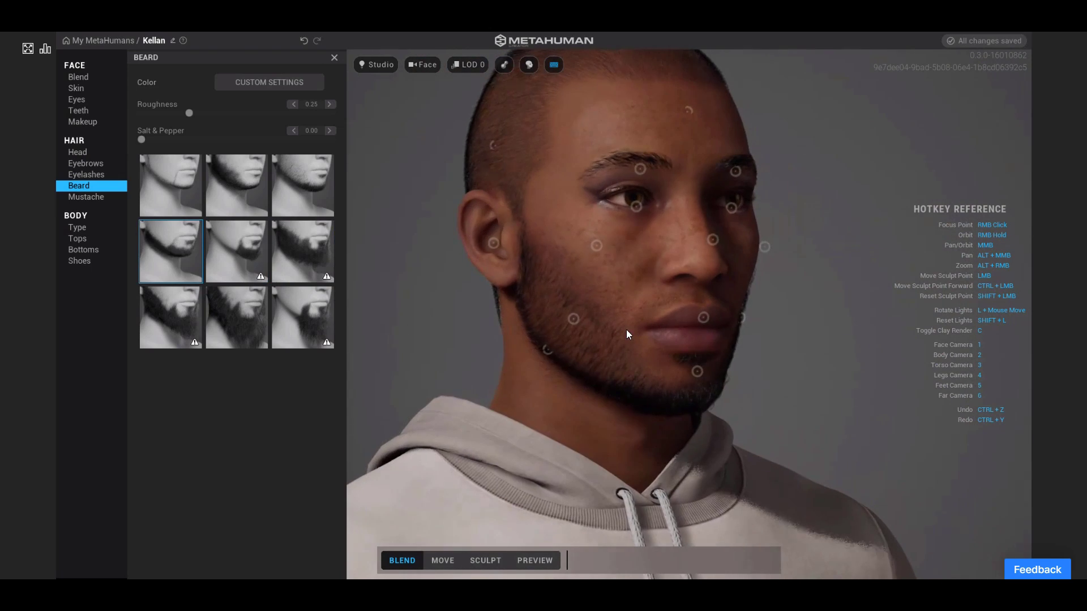
{"action": "right_click_drag", "start_coordinate": [741, 356], "coordinate": [602, 337]}
- Try several mustache styles on Kellan and apply the middle style of the second row
{"action": "left_click", "coordinate": [88, 196]}
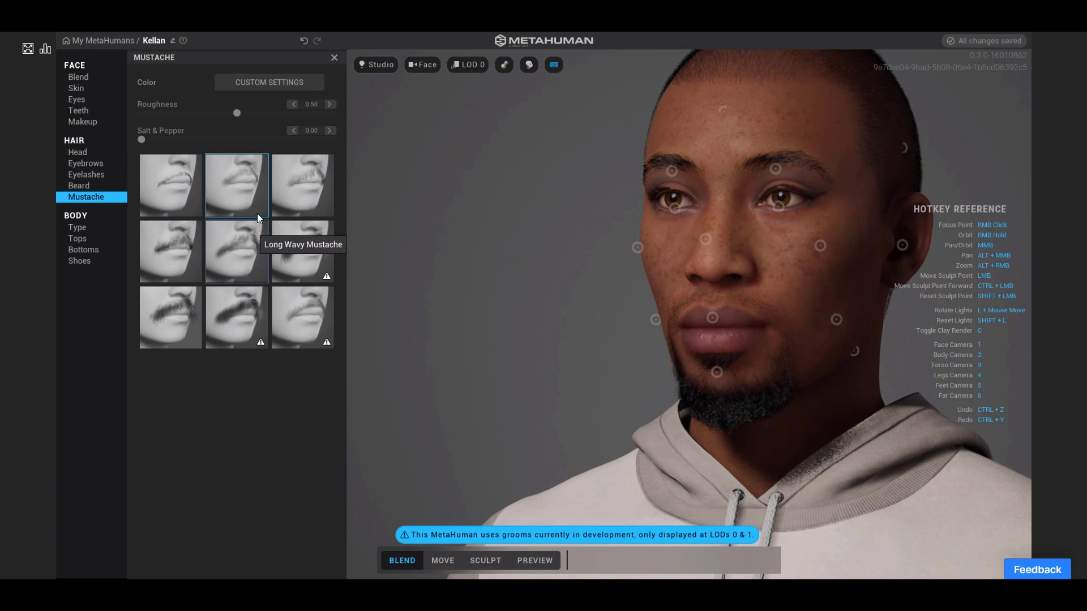
{"action": "left_click", "coordinate": [320, 189]}
{"action": "left_click", "coordinate": [240, 251]}
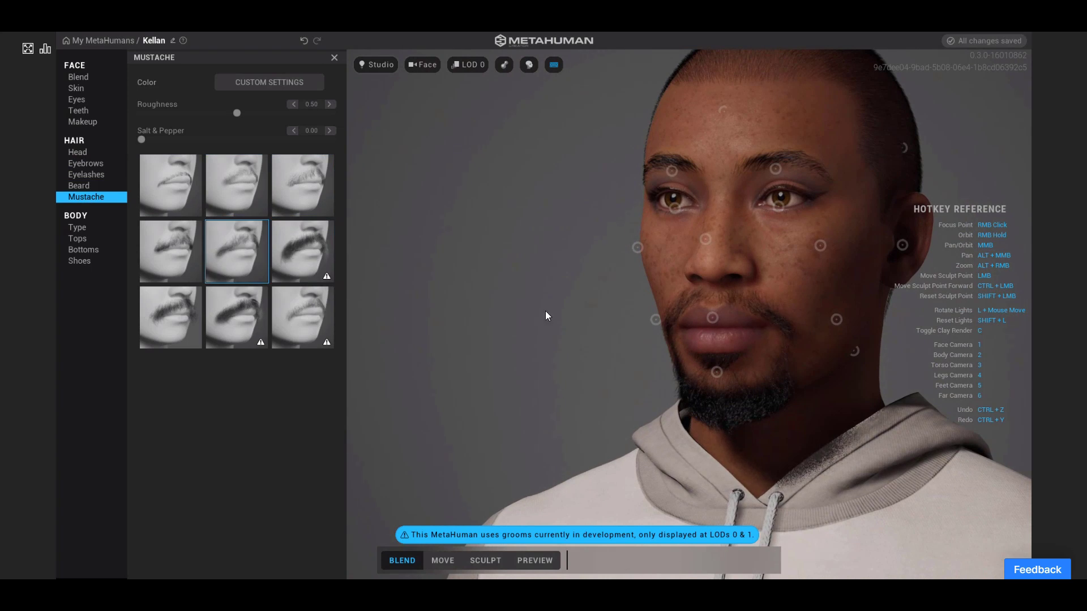
{"action": "right_click_drag", "start_coordinate": [545, 310], "coordinate": [631, 293]}
- Check the face in clay material, restore the normal material and set the environment to Indoor
{"action": "left_click", "coordinate": [503, 65]}
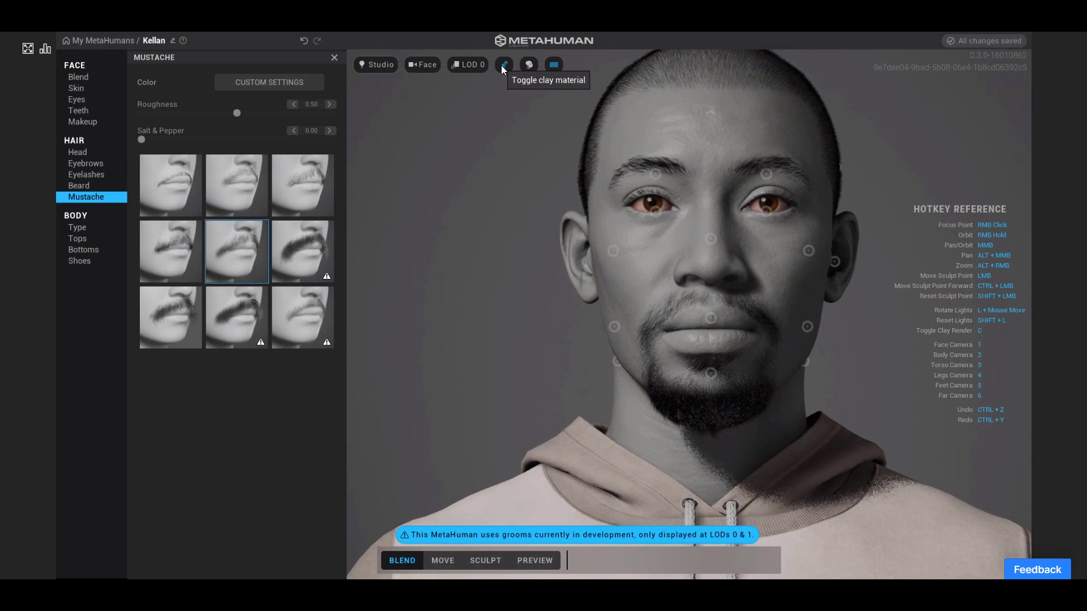
{"action": "left_click", "coordinate": [503, 64]}
{"action": "left_click", "coordinate": [376, 66]}
{"action": "left_click", "coordinate": [375, 159]}
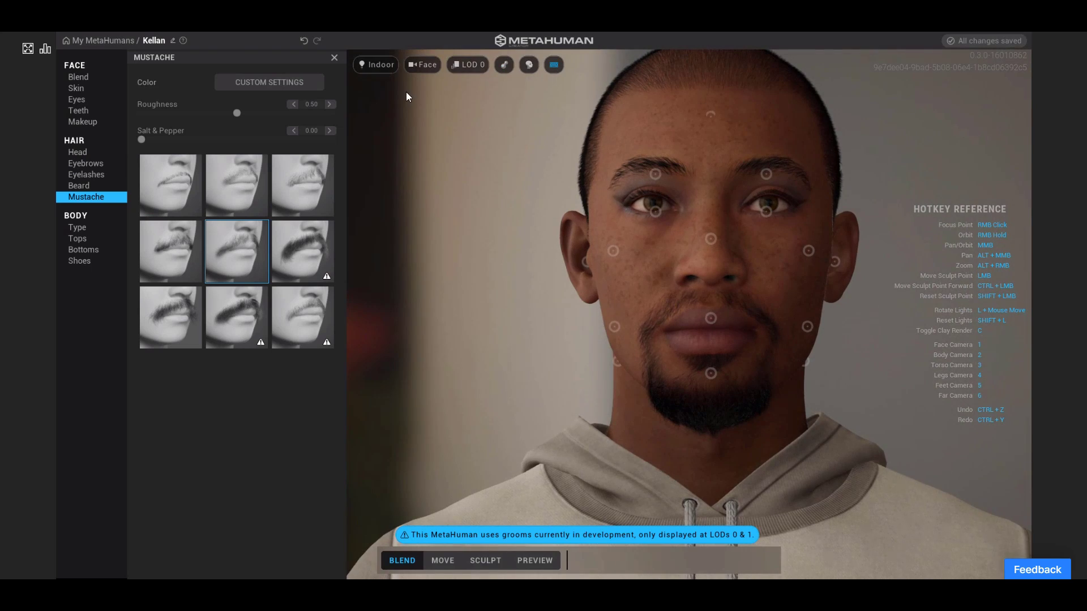